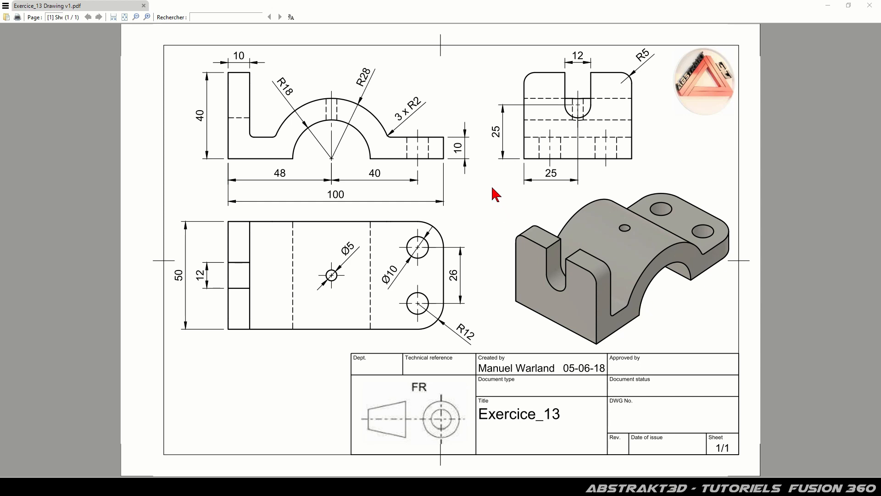
# Switch from the PDF drawing to Fusion 360 and start a sketch on the vertical plane seen from the right.
pyautogui.click(849, 5)
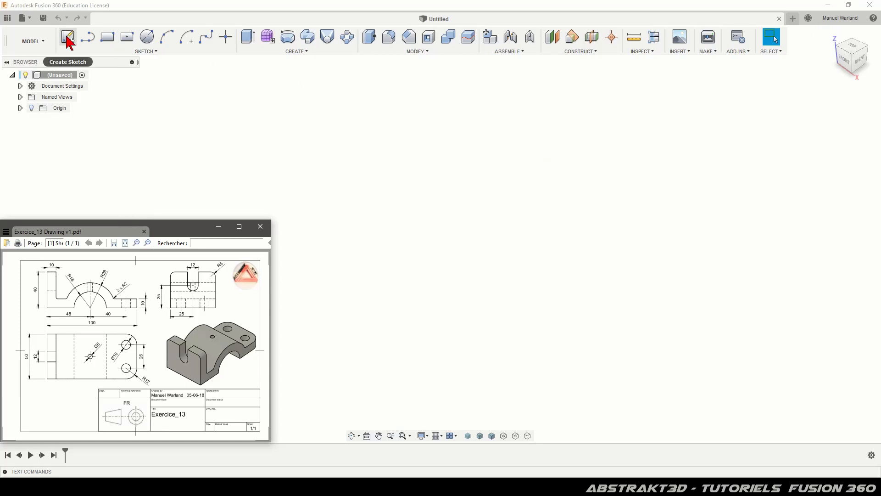
pyautogui.click(68, 40)
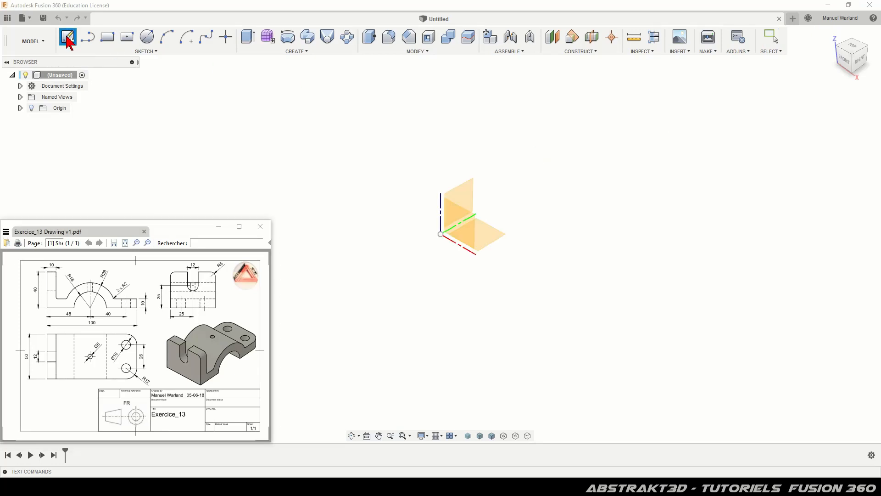
pyautogui.click(473, 193)
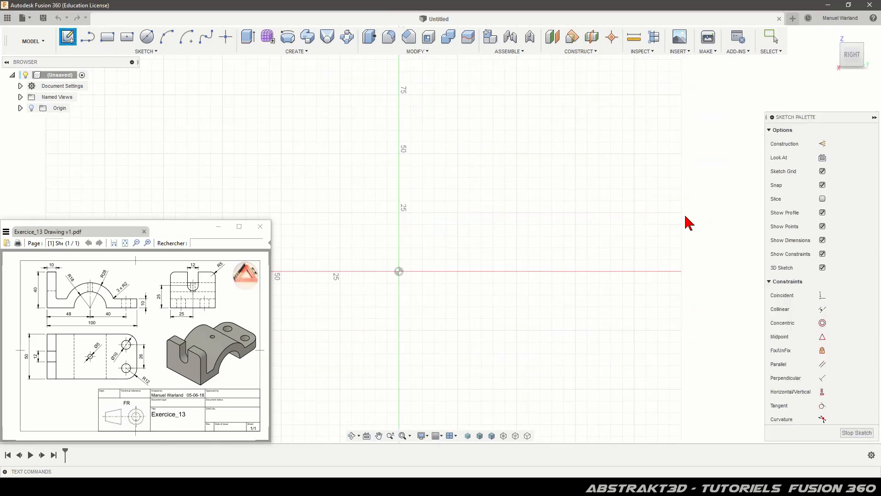
pyautogui.click(379, 436)
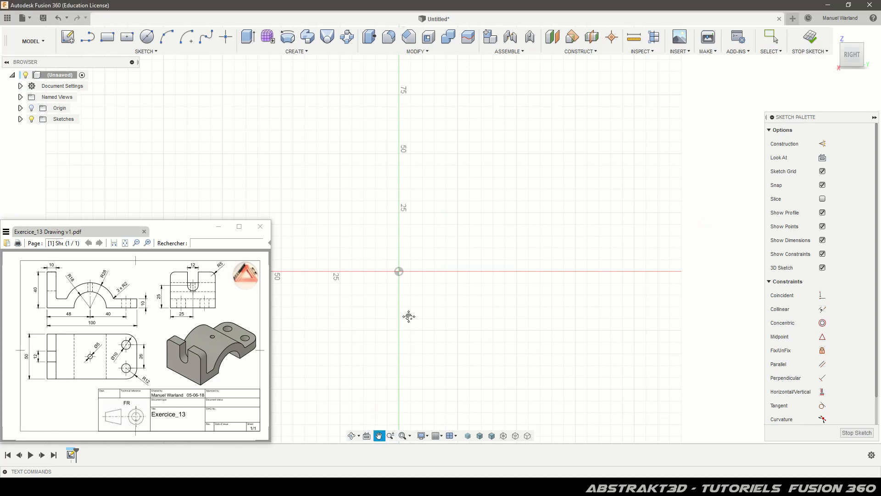
pyautogui.moveTo(408, 317); pyautogui.dragTo(541, 365)
pyautogui.click(772, 38)
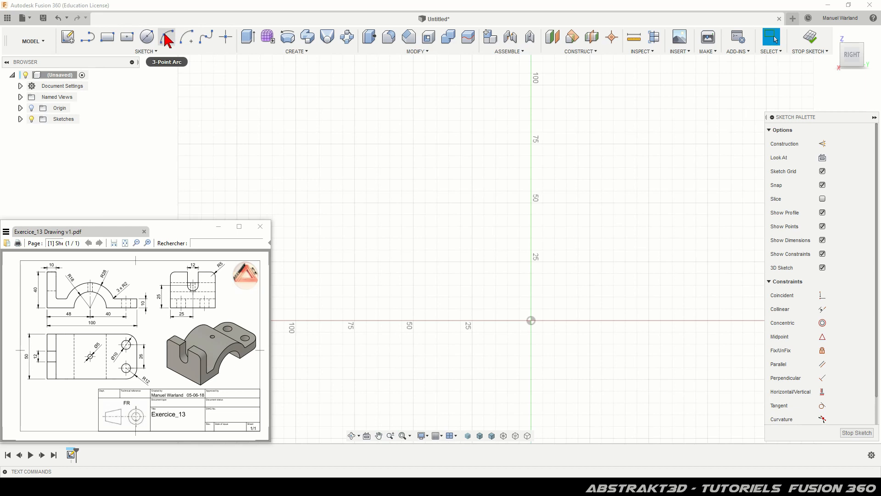
# Sketch two concentric upper arcs centred on the origin, an inner one of about 35 mm radius and a larger outer one.
pyautogui.click(188, 41)
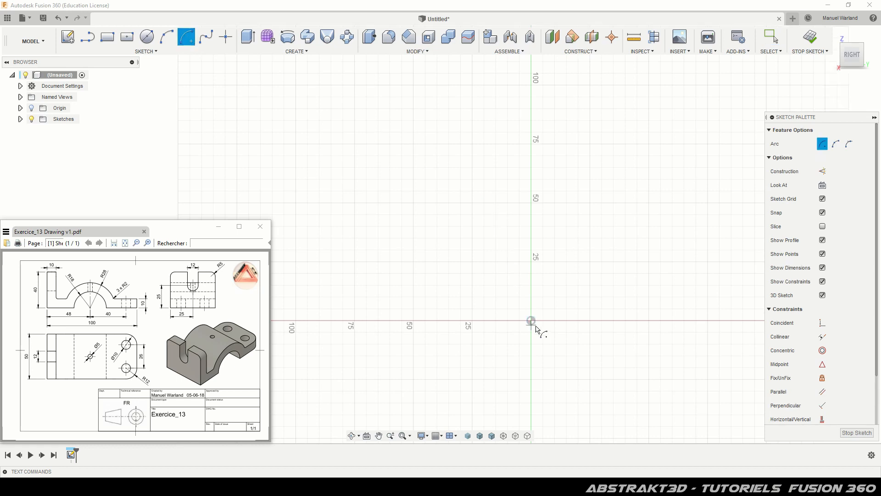
pyautogui.click(448, 334)
pyautogui.click(663, 339)
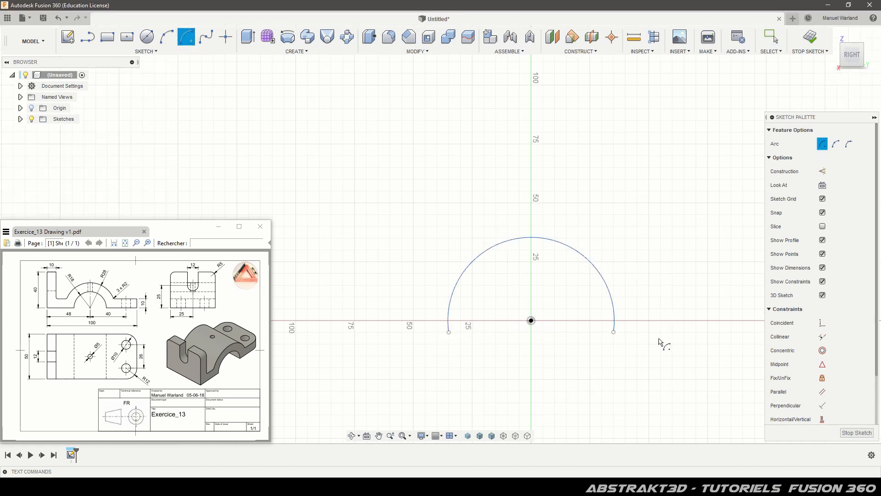
pyautogui.click(531, 320)
pyautogui.click(403, 290)
pyautogui.click(655, 274)
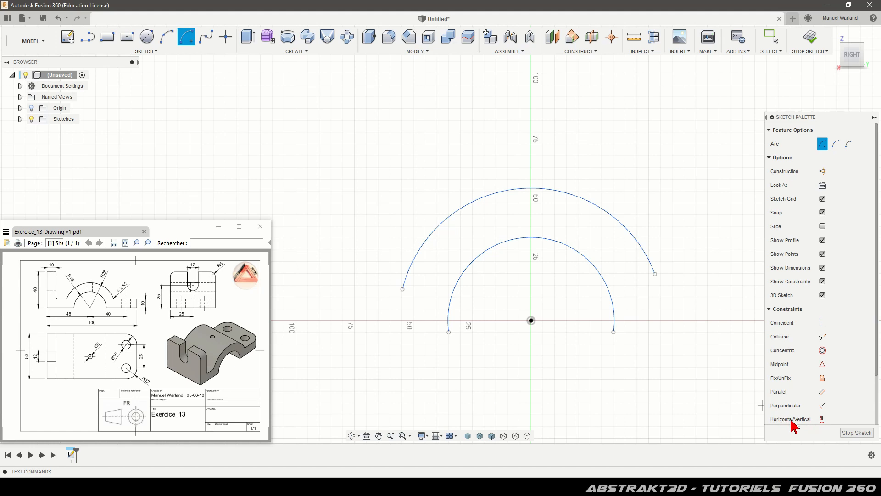
# Constrain both endpoints of the inner arc to be horizontal with the origin.
pyautogui.click(824, 420)
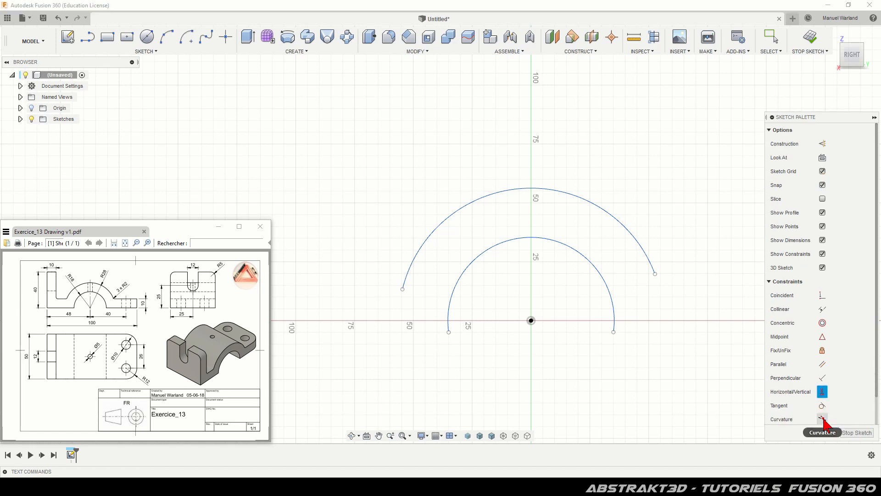
pyautogui.click(449, 333)
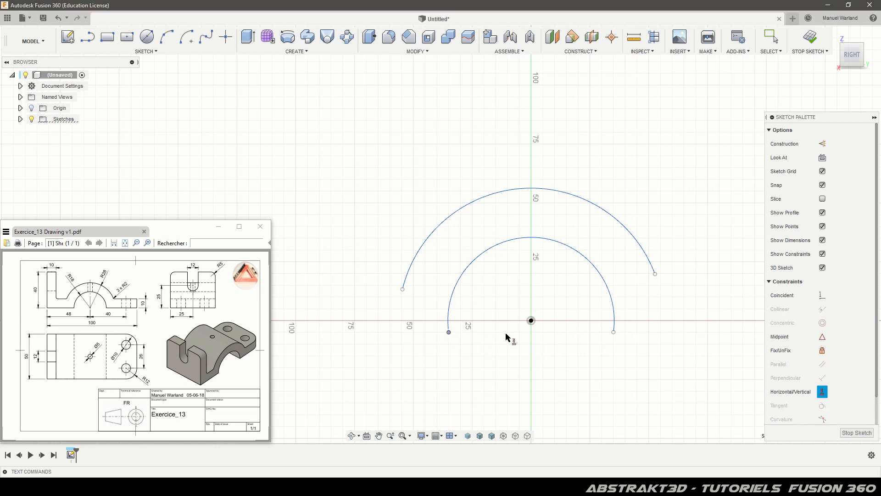
pyautogui.click(531, 321)
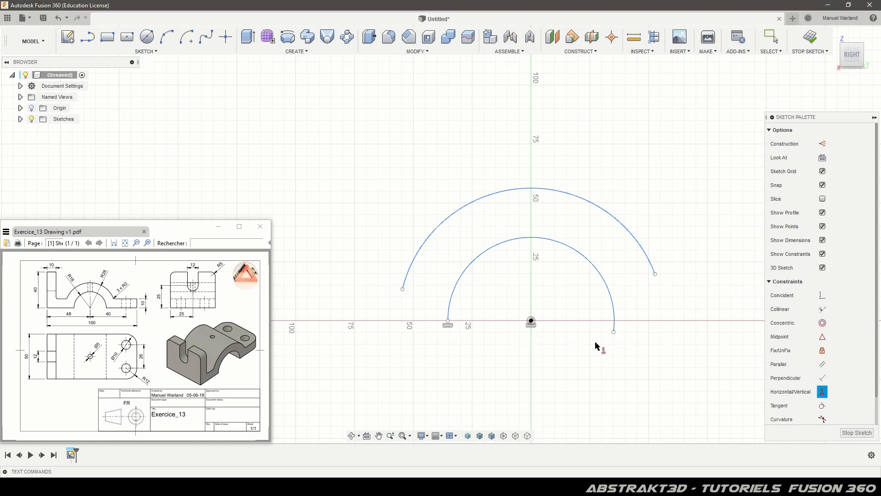
pyautogui.click(614, 333)
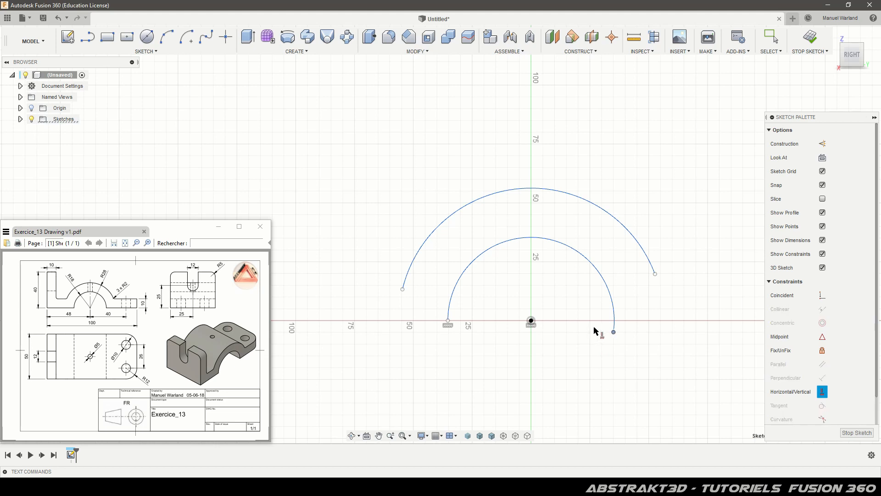
pyautogui.click(532, 322)
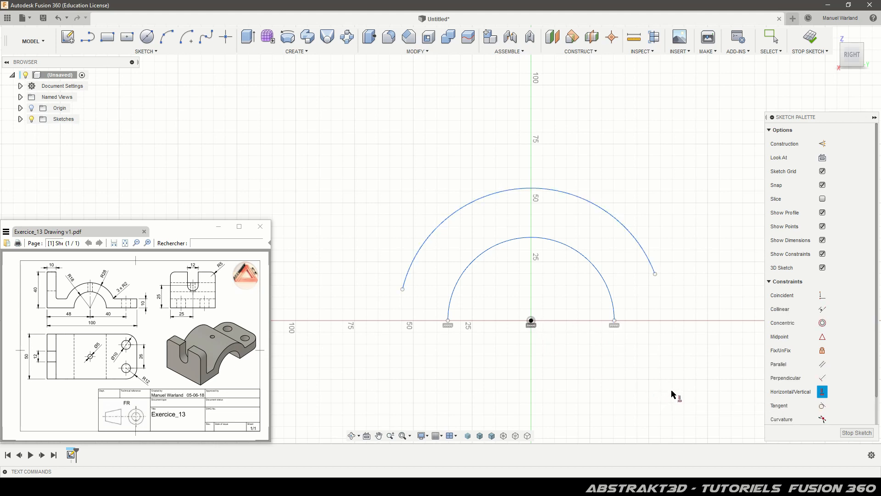
pyautogui.press('Escape')
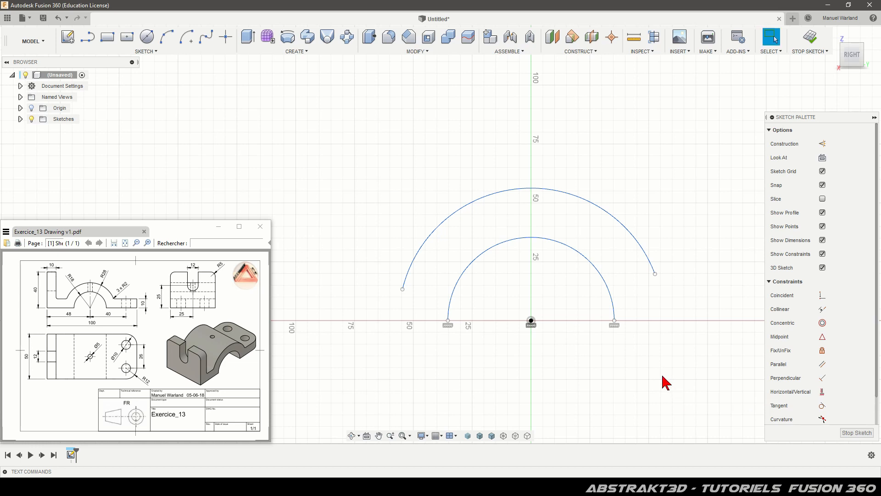
# Dimension the inner arc's radius as 18 mm and the outer arc's radius as 28 mm.
pyautogui.press('d')
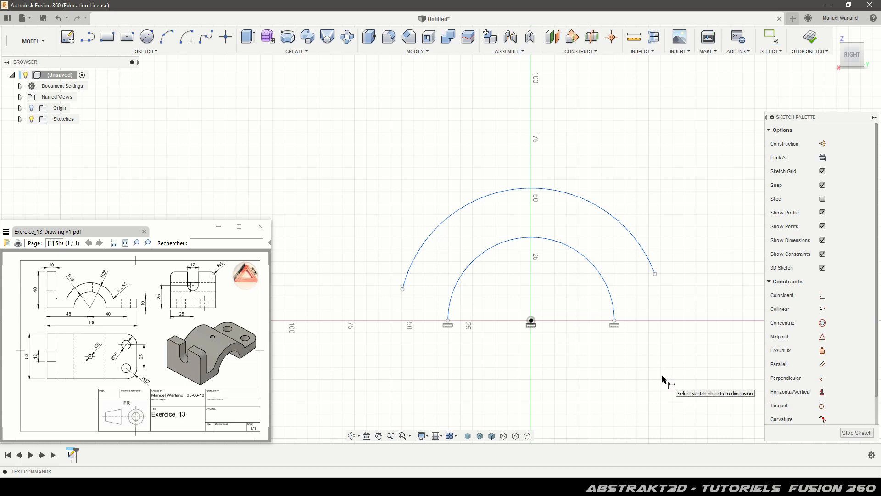
pyautogui.click(490, 251)
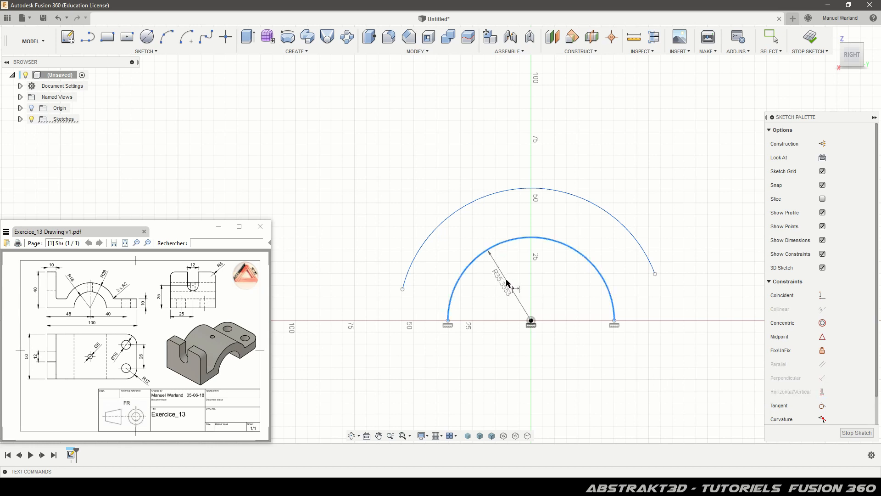
pyautogui.click(507, 280)
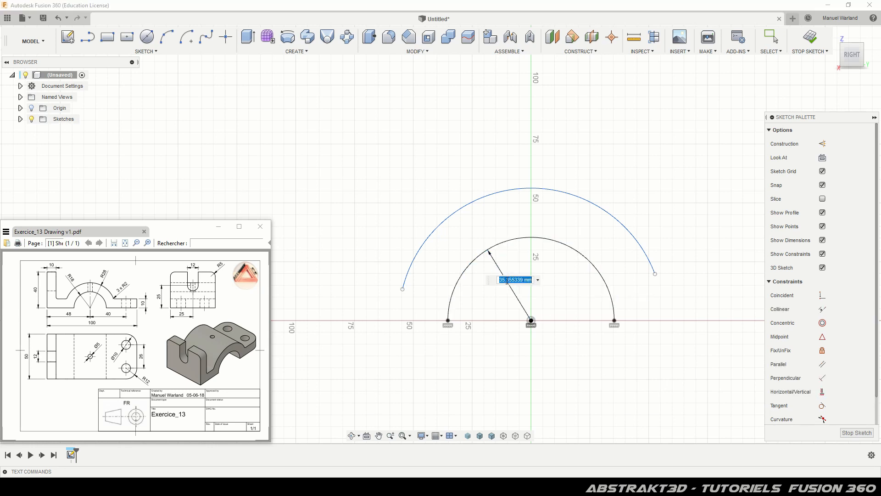
pyautogui.write('18')
pyautogui.press('Return')
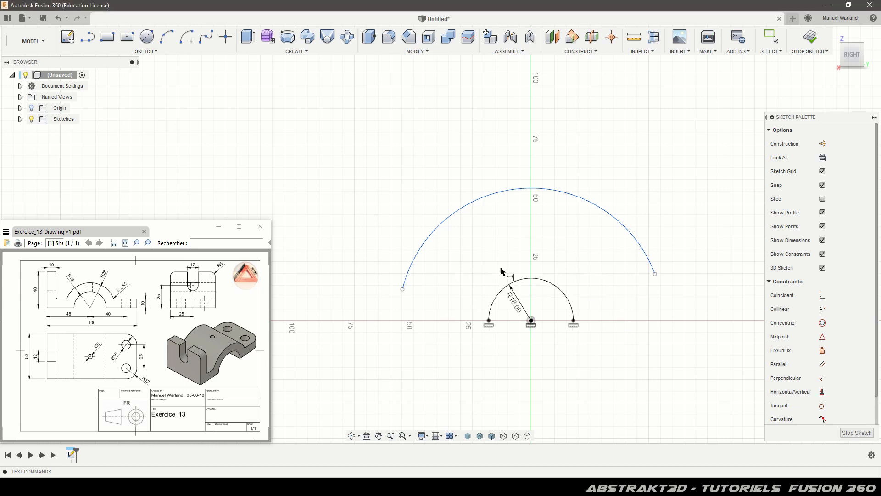
pyautogui.click(492, 196)
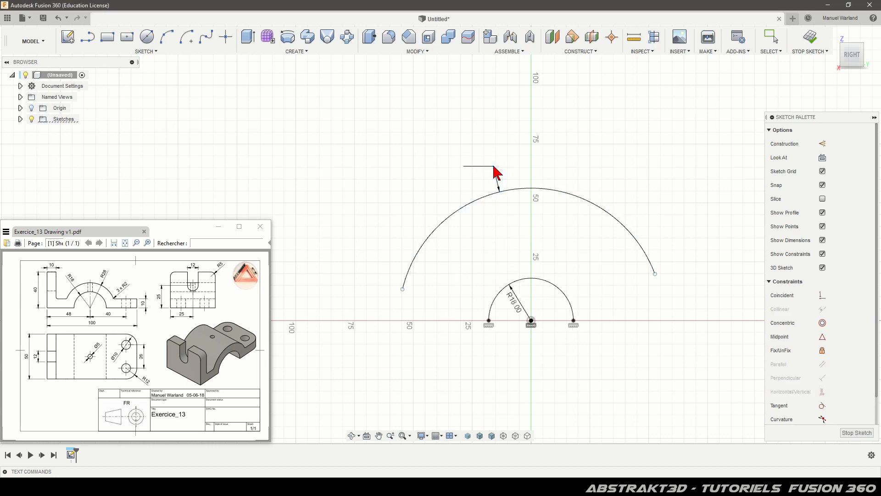
pyautogui.click(494, 167)
pyautogui.write('28')
pyautogui.press('Return')
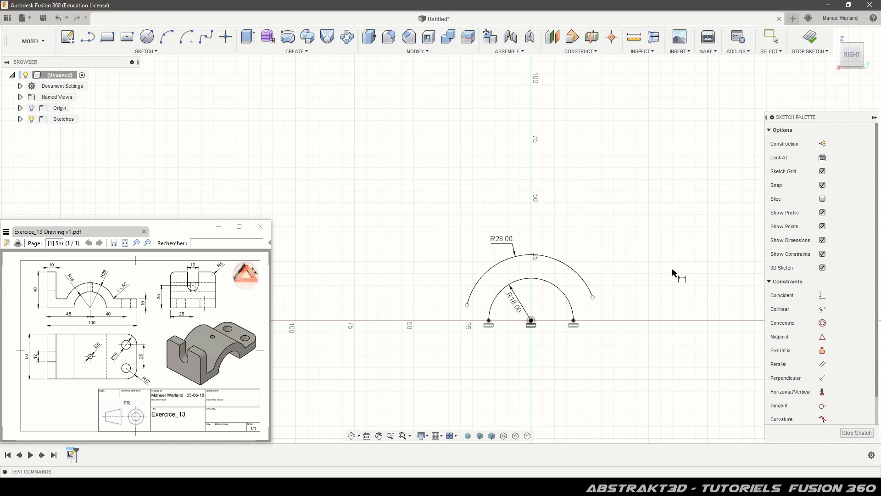
# Lengthen the outer arc by moving its right endpoint farther down toward the horizontal axis.
pyautogui.click(769, 37)
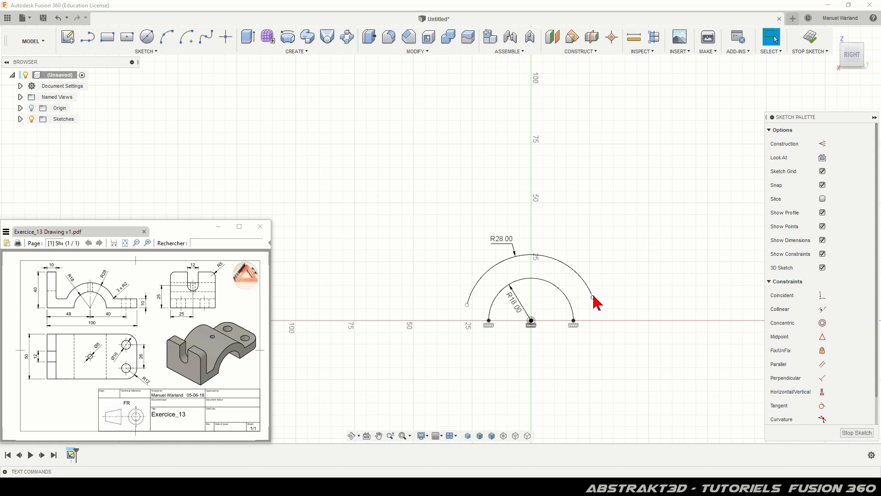
pyautogui.moveTo(594, 297); pyautogui.dragTo(597, 309)
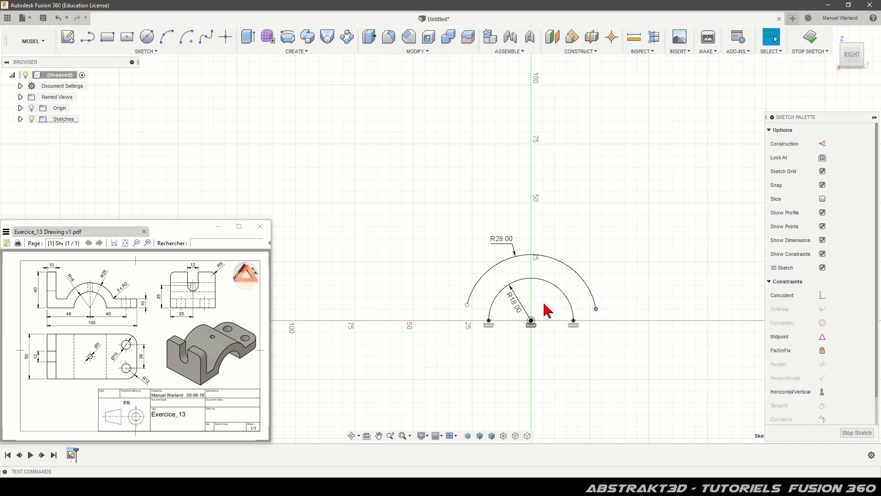
pyautogui.click(644, 285)
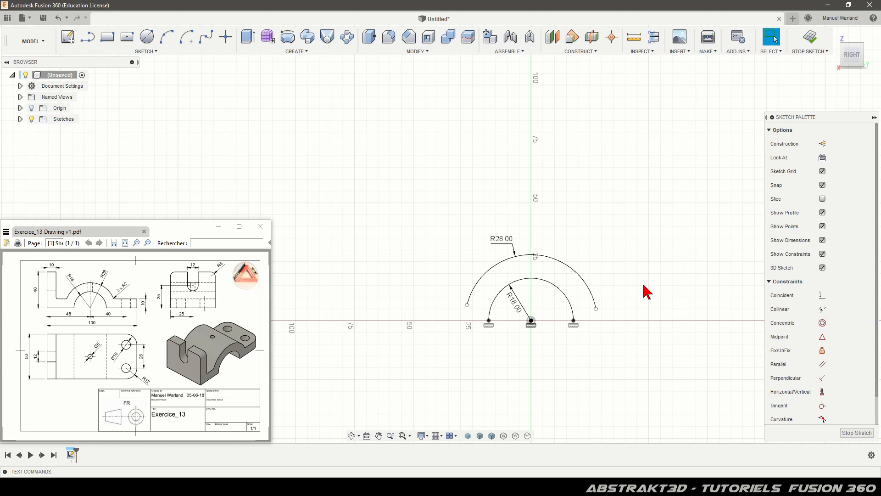
# Draw the L-shaped left side with lines from the inner arc's left endpoint to the outer arc, making the upright about 14 mm wide.
pyautogui.click(87, 40)
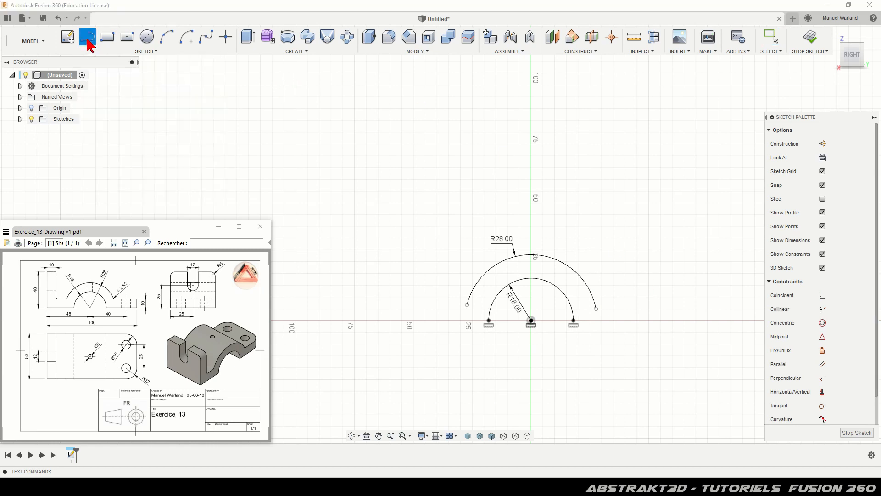
pyautogui.click(489, 321)
pyautogui.click(398, 320)
pyautogui.click(398, 226)
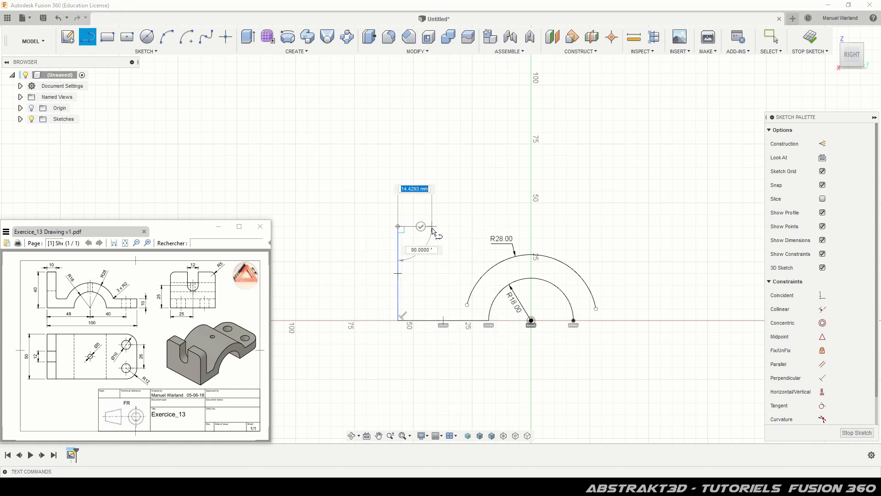
pyautogui.click(433, 227)
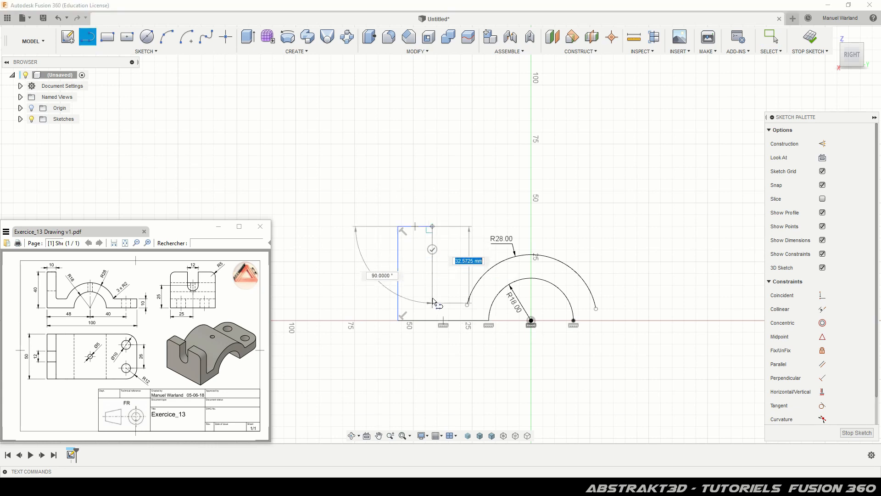
pyautogui.click(433, 297)
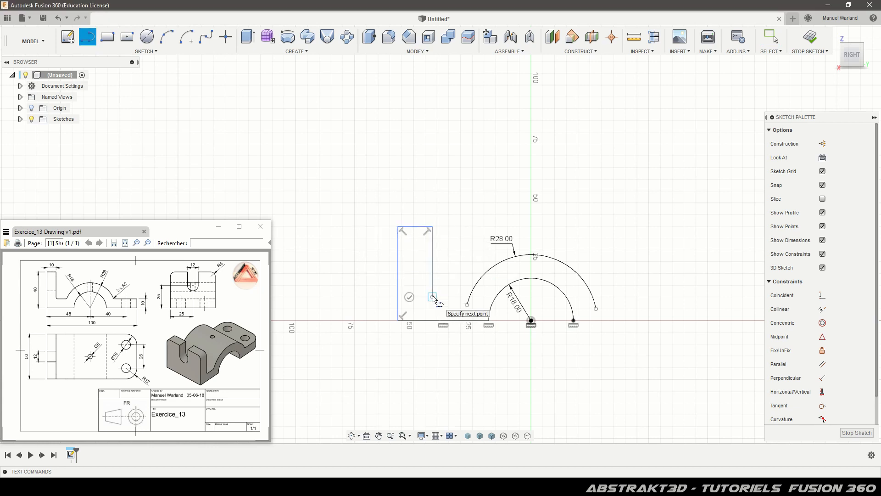
pyautogui.click(470, 297)
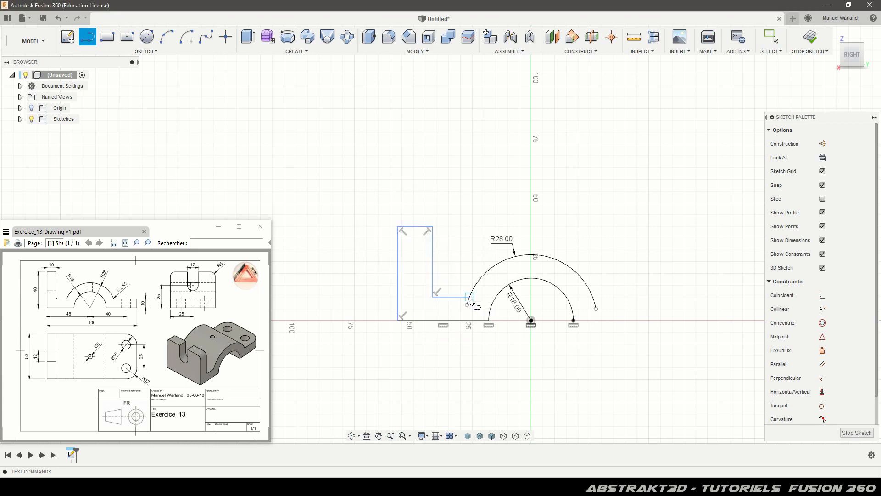
# Draw the right flange with lines from the inner arc's right endpoint to the outer arc, about 13 mm high, closing the profile.
pyautogui.click(574, 321)
pyautogui.click(665, 320)
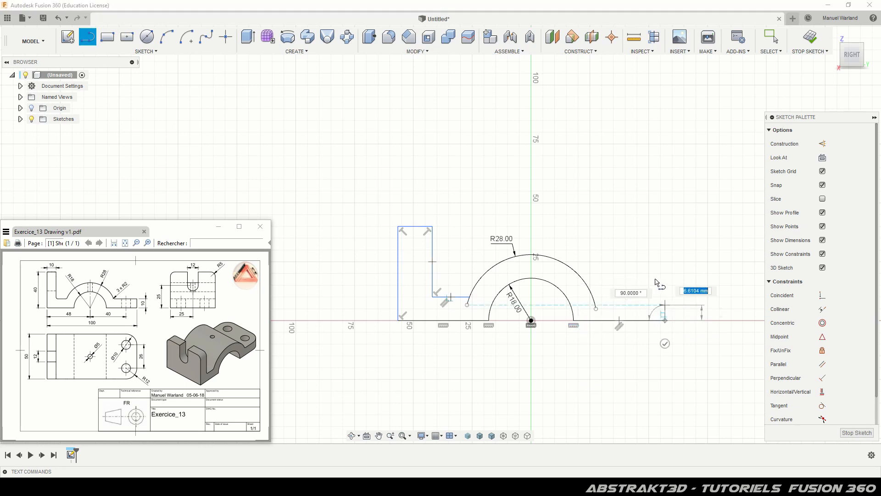
pyautogui.click(665, 291)
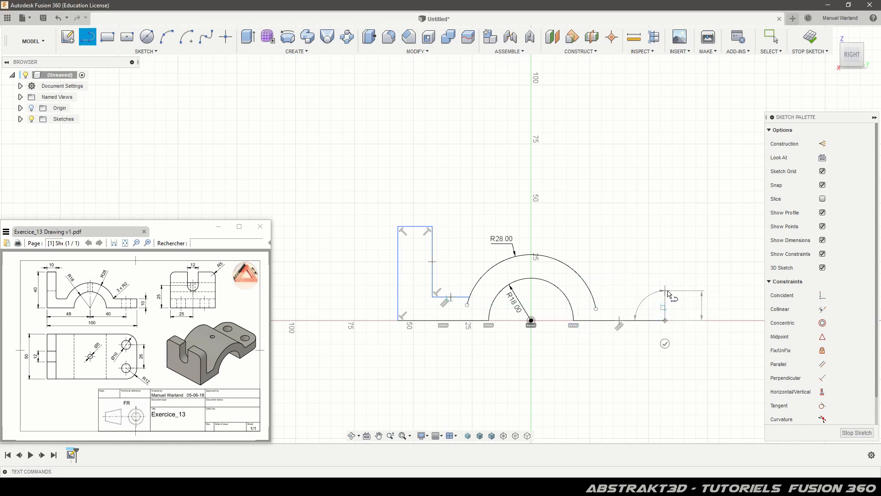
pyautogui.click(592, 291)
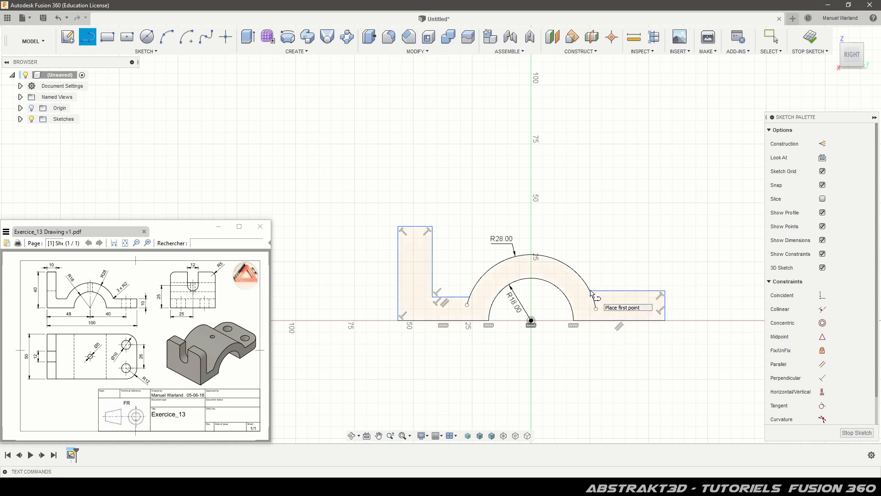
# Dimension the right flange's vertical end edge as 10 mm.
pyautogui.scroll(3, 593, 294)
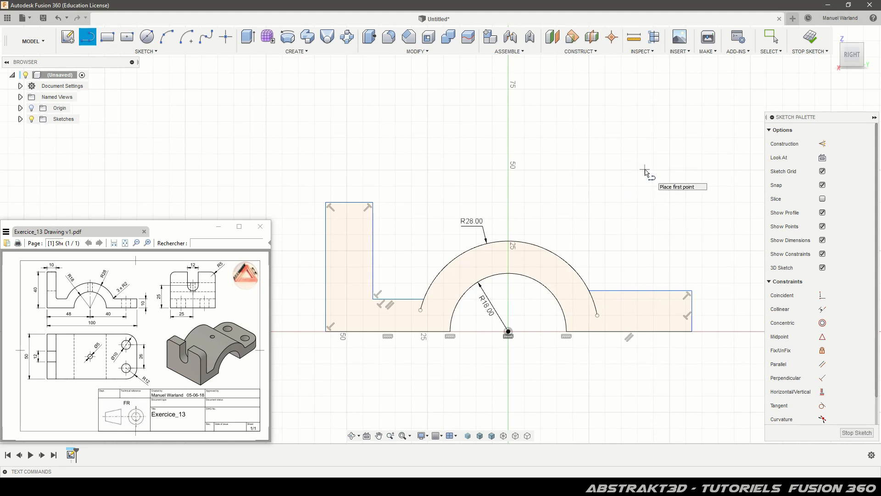
pyautogui.press('Escape')
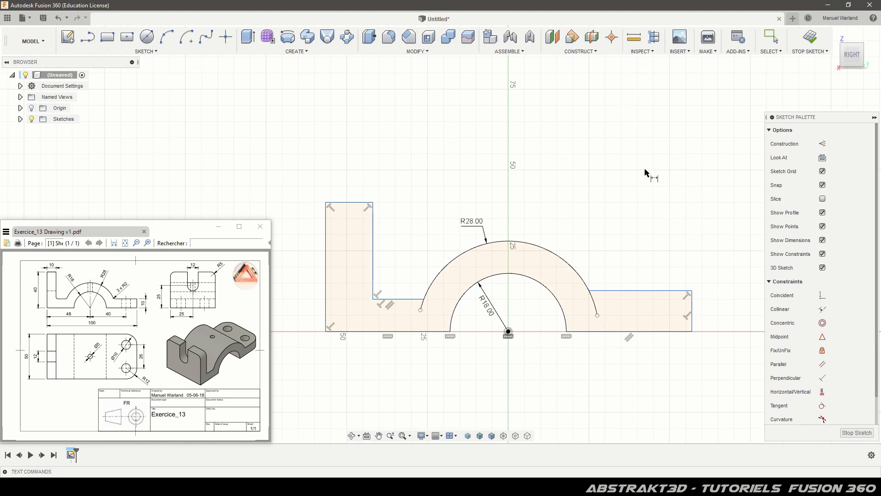
pyautogui.click(693, 312)
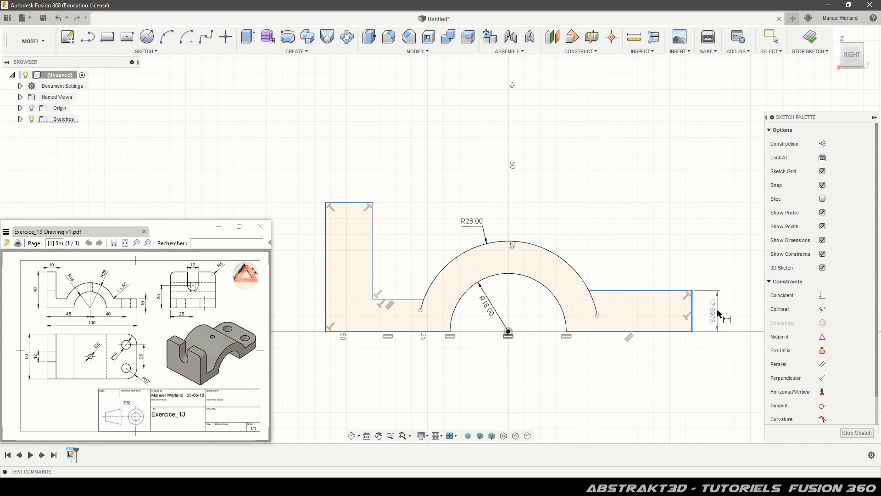
pyautogui.click(719, 311)
pyautogui.write('10')
pyautogui.press('Return')
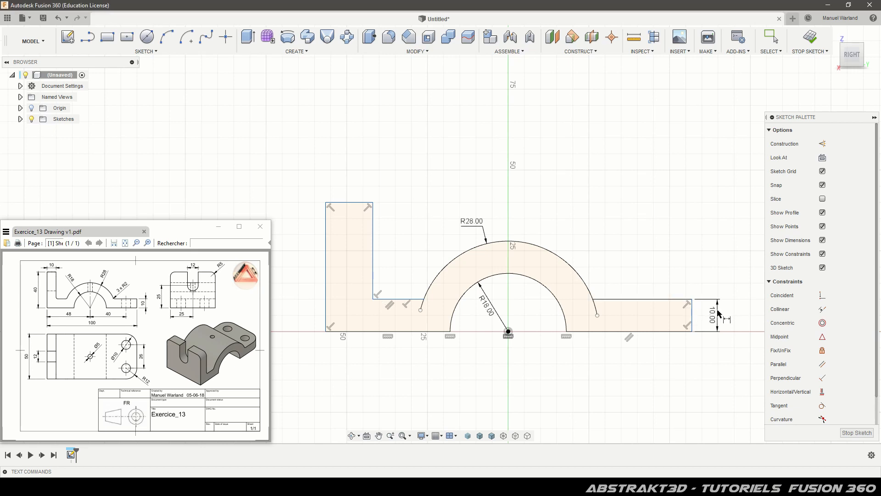
# Dimension the top edge of the left upright as 10 mm.
pyautogui.click(348, 203)
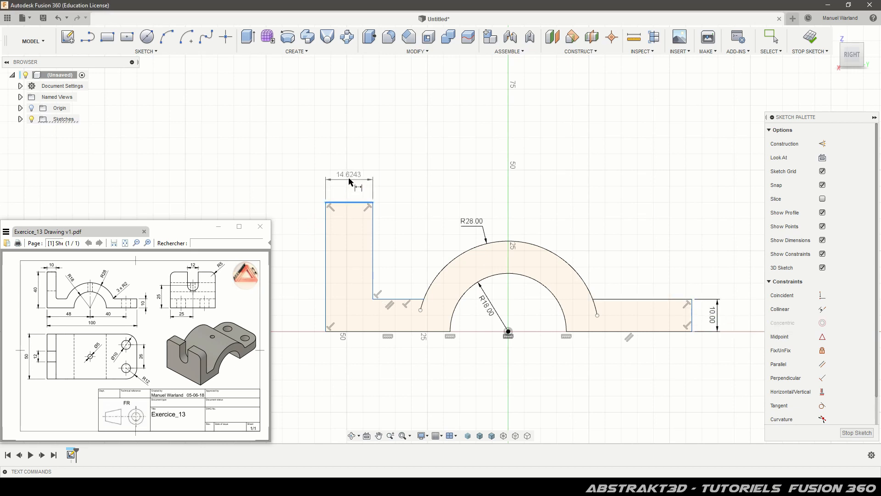
pyautogui.click(349, 183)
pyautogui.write('10')
pyautogui.press('Return')
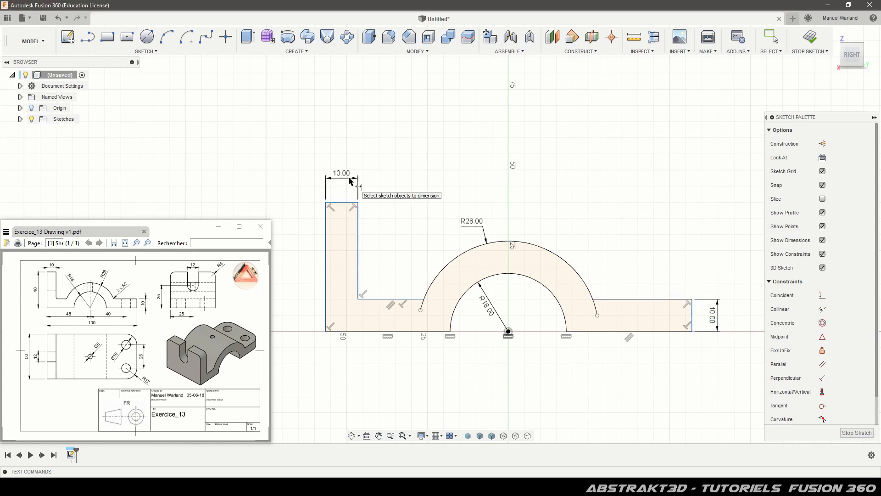
# Dimension the left upright's outer vertical edge as 40 mm and its inner vertical edge as 30 mm.
pyautogui.click(326, 248)
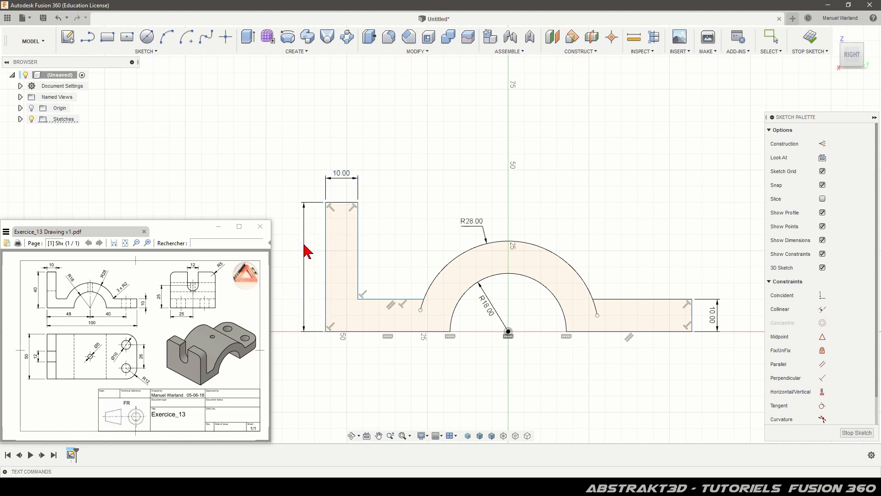
pyautogui.click(305, 248)
pyautogui.press('Return')
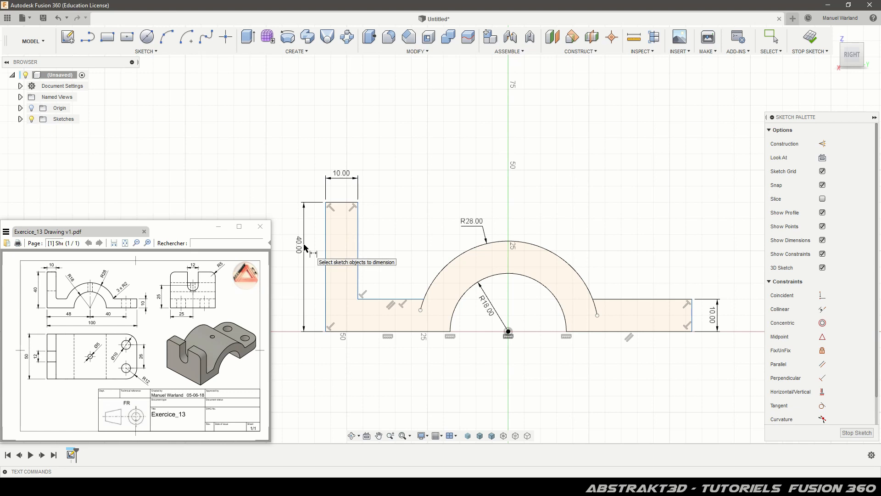
pyautogui.click(358, 243)
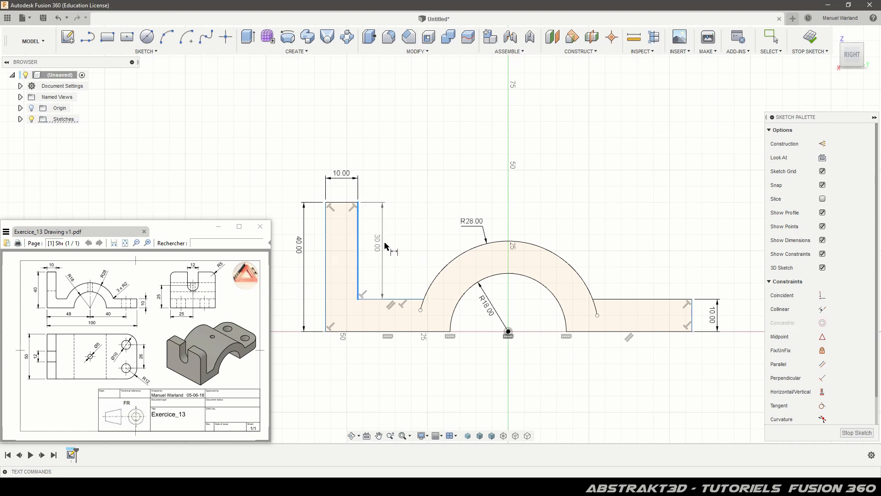
pyautogui.click(385, 245)
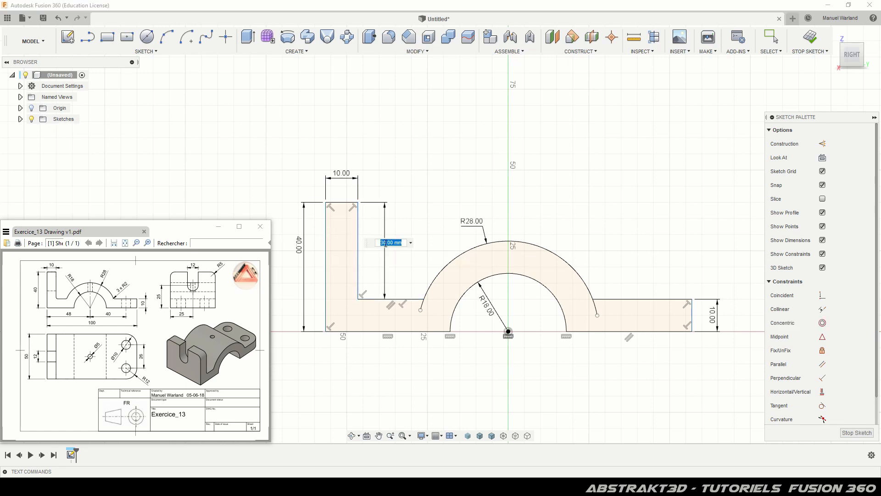
pyautogui.press('Return')
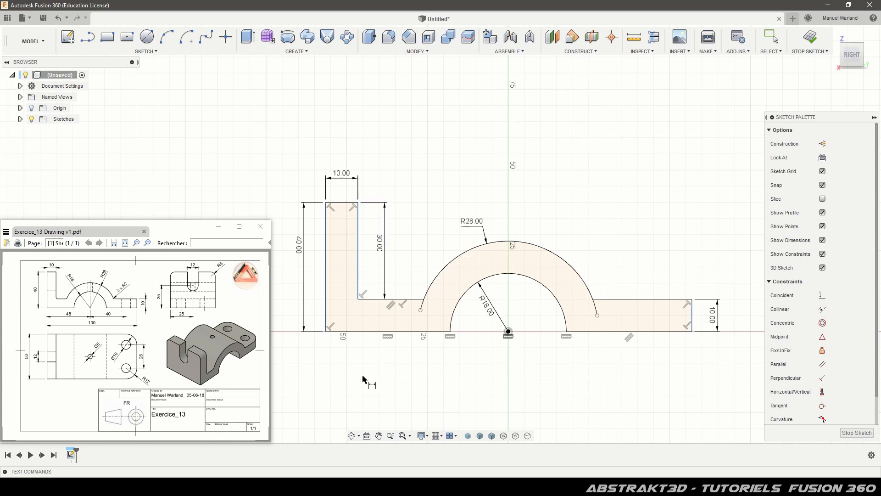
# Dimension the horizontal distance from the profile's lower-left corner to the arc centre as 48 mm.
pyautogui.click(326, 331)
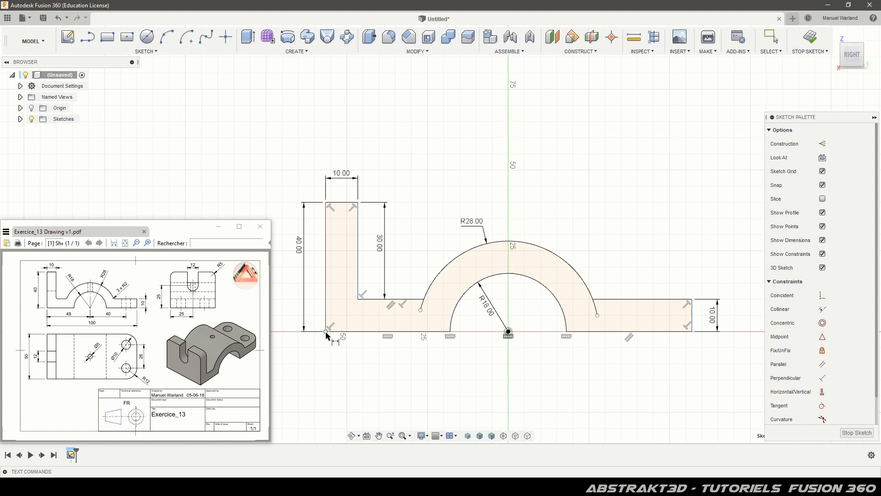
pyautogui.click(508, 331)
pyautogui.click(413, 387)
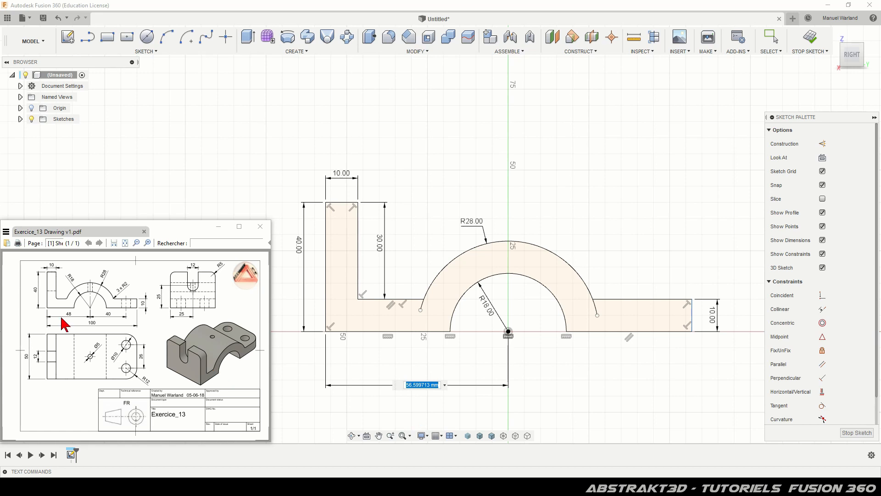
pyautogui.write('48')
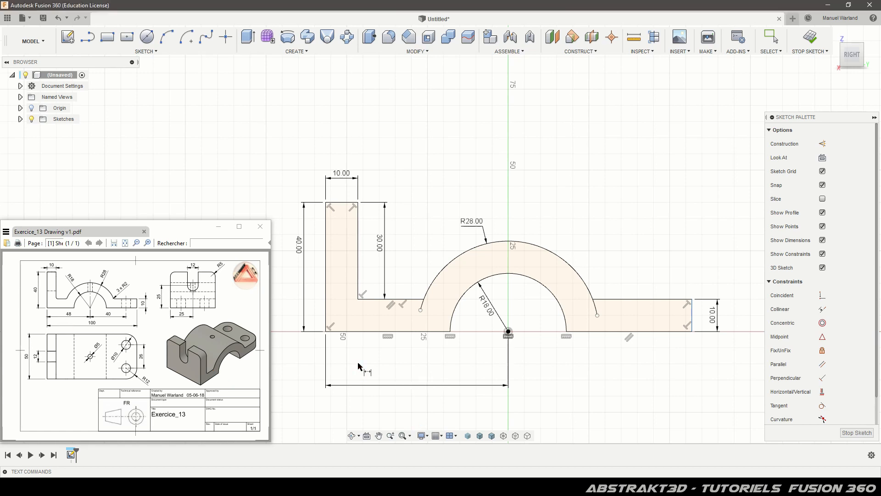
pyautogui.press('Return')
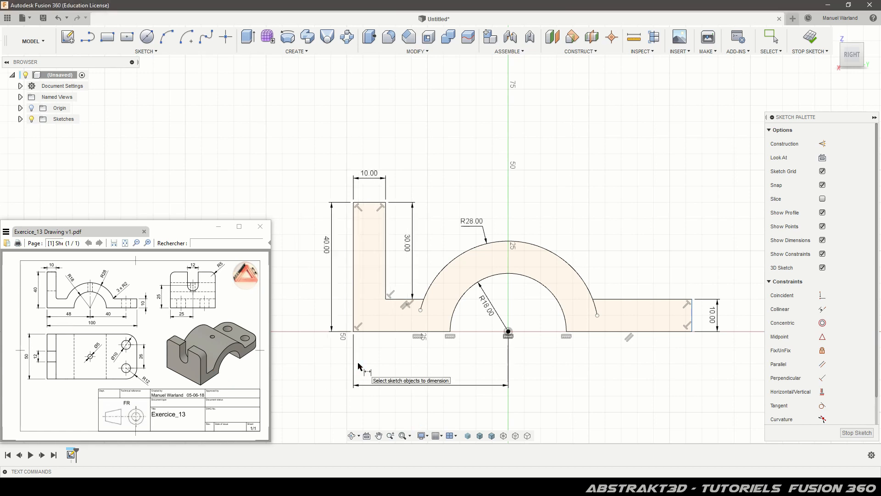
# Dimension the profile's overall length between its lower-left and lower-right corners as 100 mm.
pyautogui.click(354, 331)
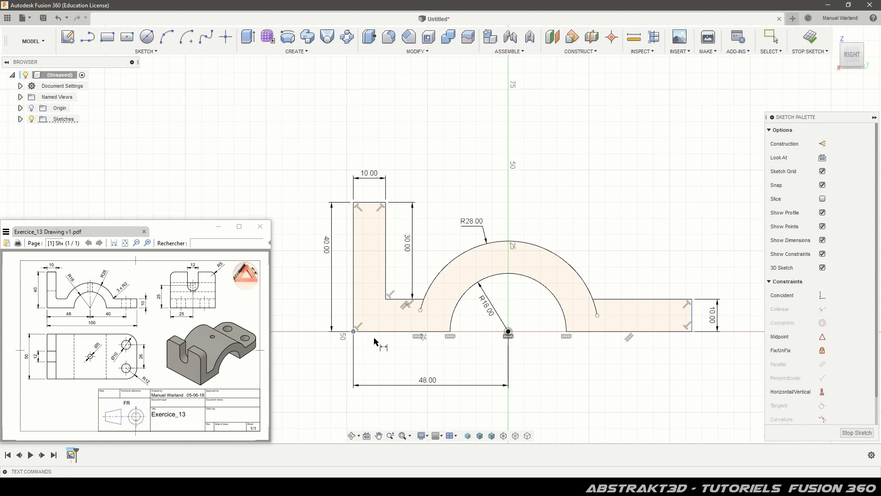
pyautogui.click(692, 331)
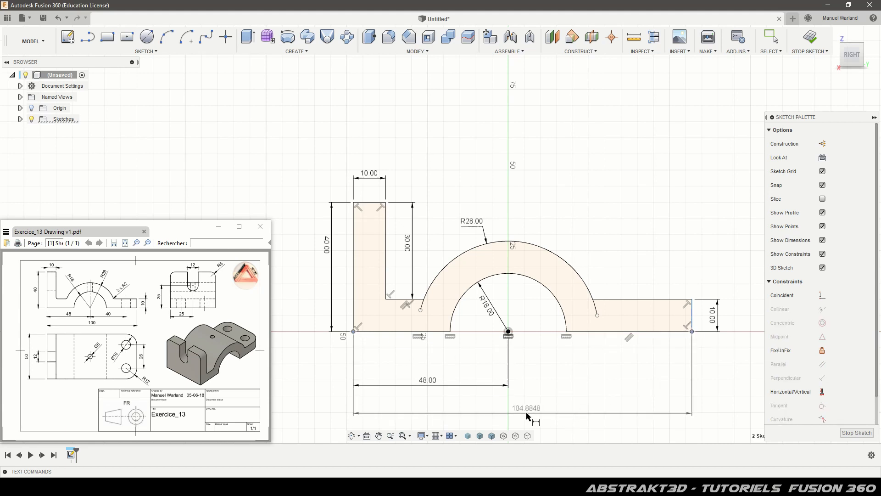
pyautogui.click(527, 413)
pyautogui.write('100')
pyautogui.press('Return')
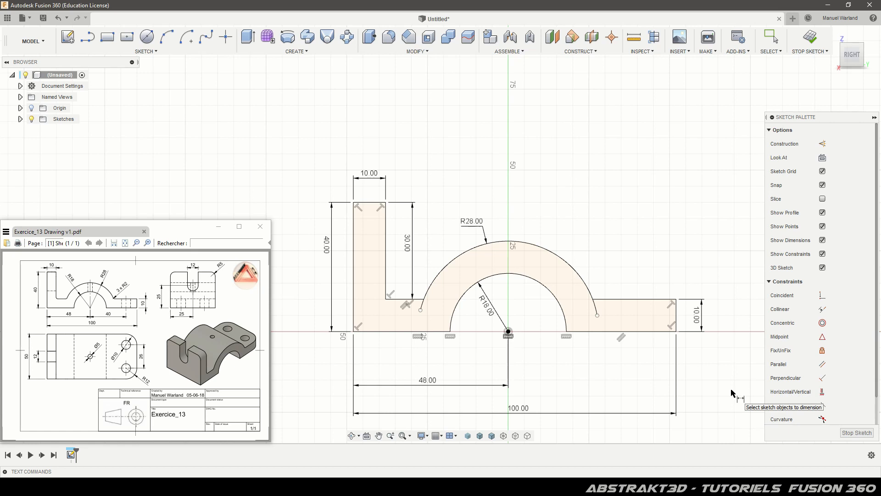
# Trim the two ends of the outer arc that extend below the upper edges of the flanges.
pyautogui.press('l')
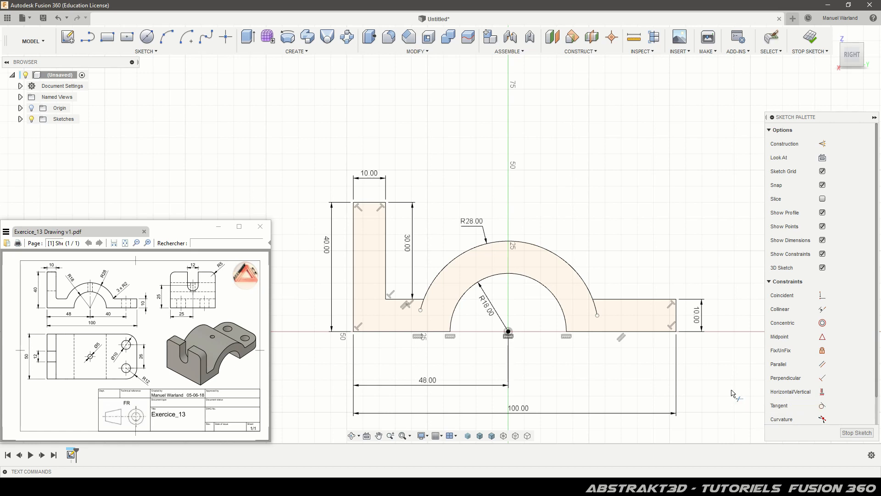
pyautogui.click(595, 312)
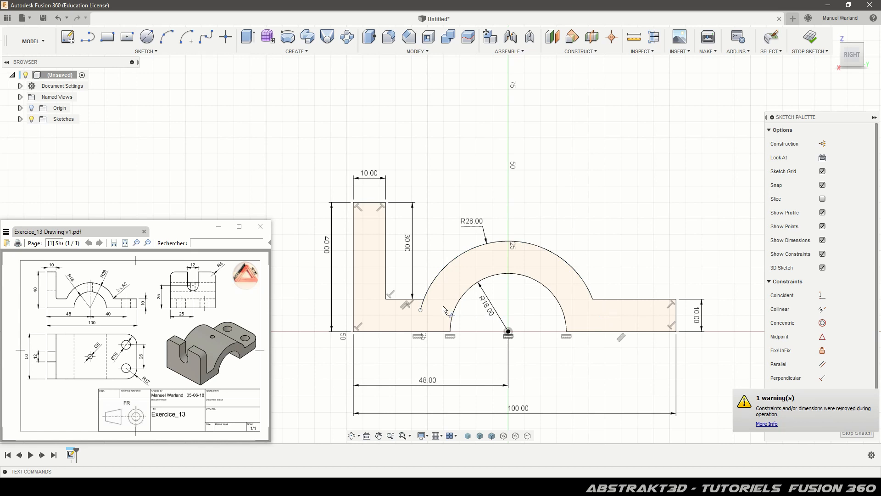
pyautogui.click(428, 308)
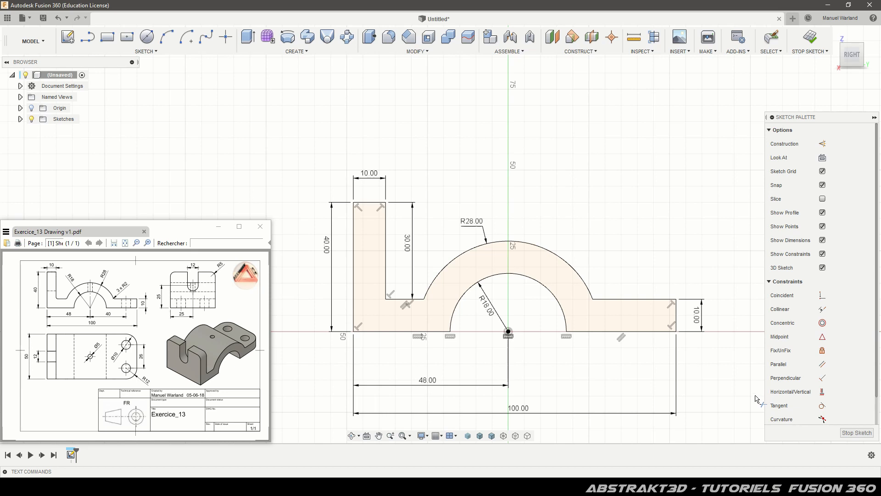
# Draw a line about 31 mm long crossing the right flange and constrain it to vertical.
pyautogui.click(87, 38)
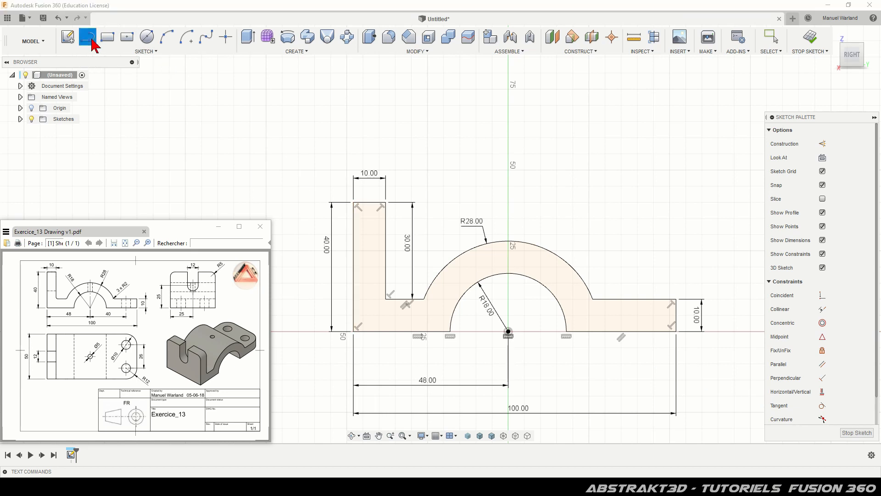
pyautogui.click(634, 265)
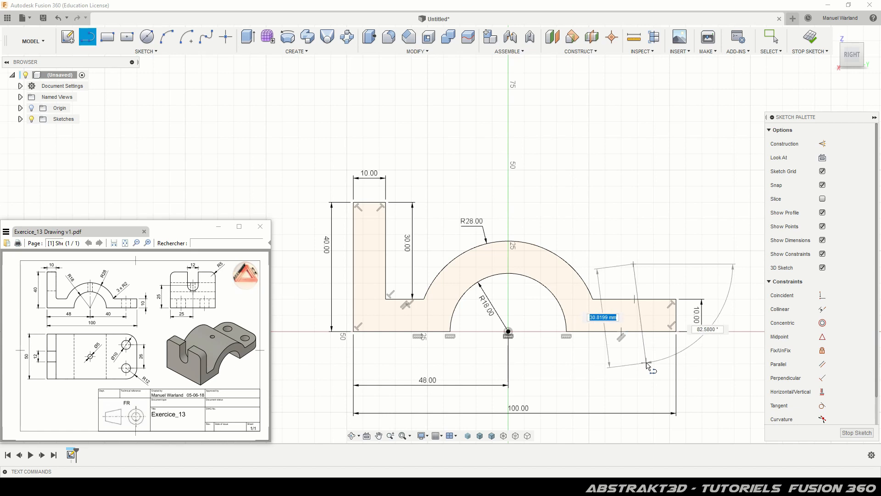
pyautogui.click(637, 364)
pyautogui.click(614, 369)
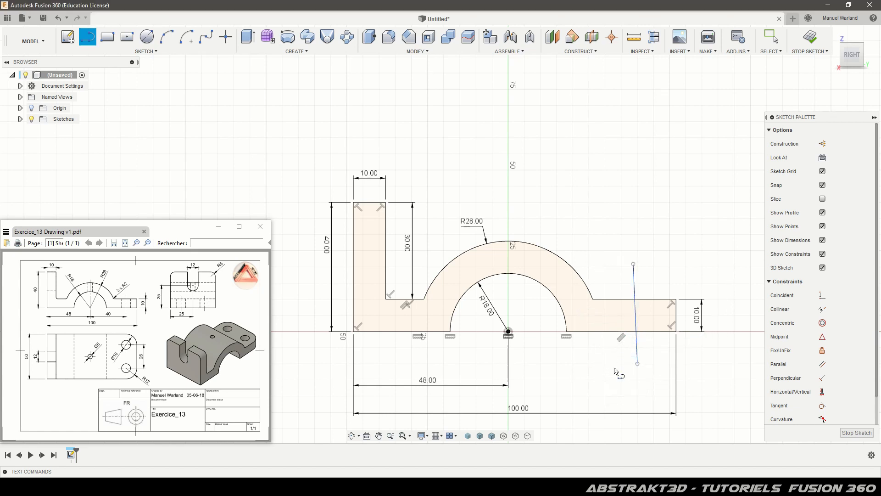
pyautogui.click(822, 392)
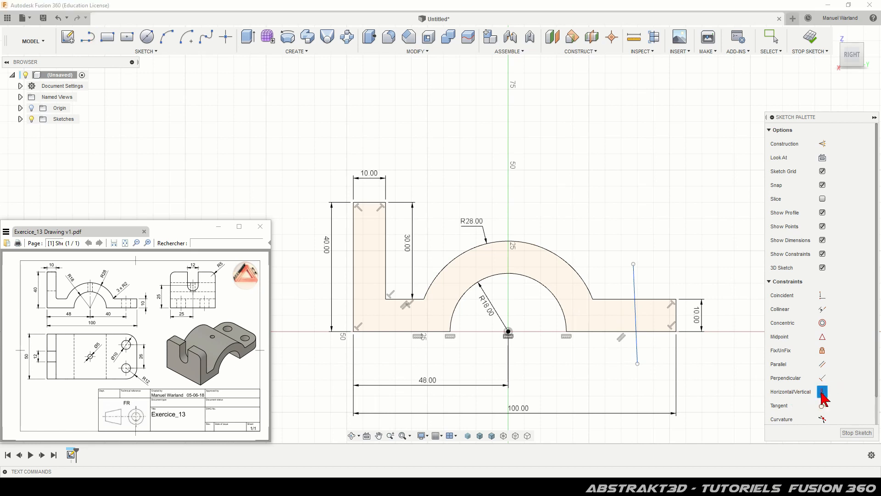
pyautogui.click(635, 287)
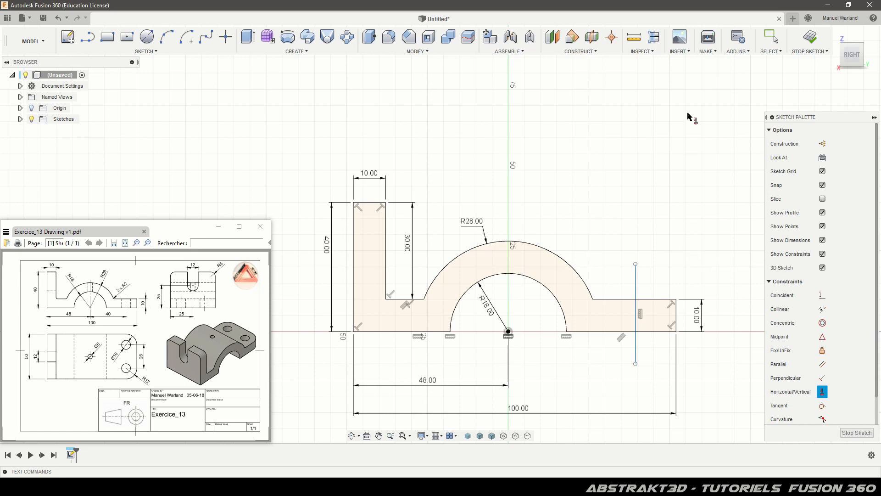
# Convert the vertical line crossing the right flange into a construction line.
pyautogui.click(773, 39)
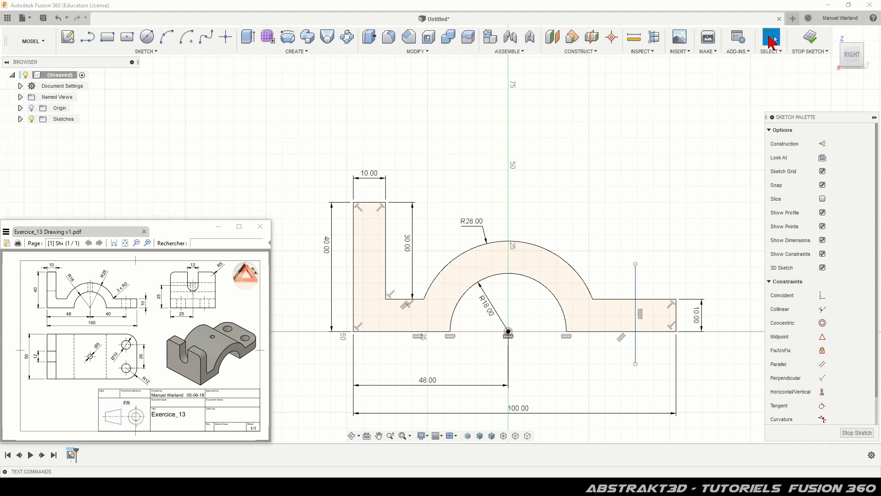
pyautogui.click(637, 281)
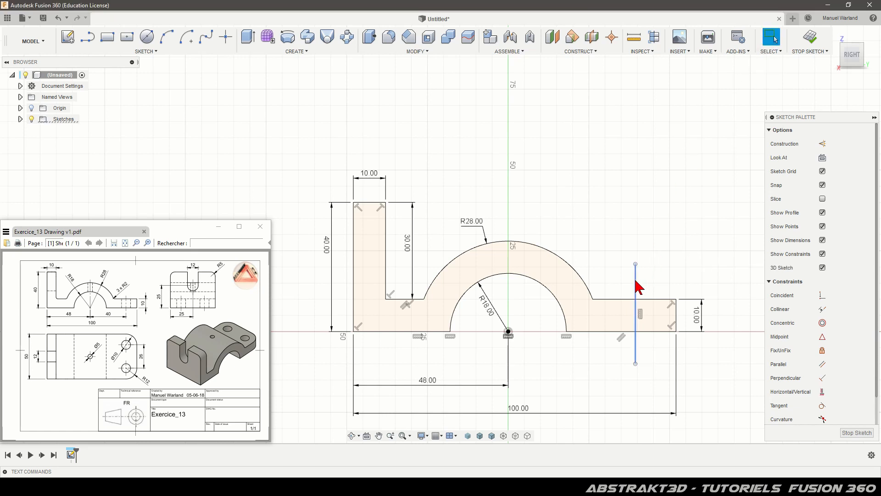
pyautogui.click(823, 144)
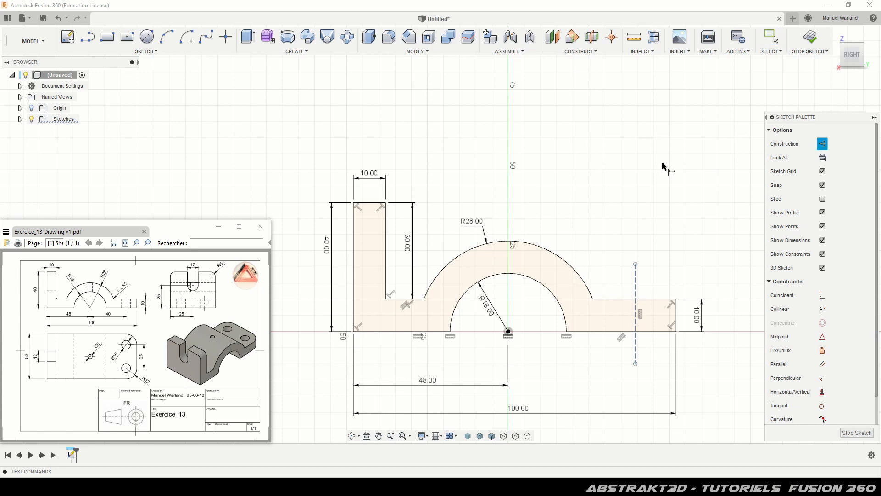
# Dimension the distance from the arc centre to the vertical construction line as 40 mm.
pyautogui.press('d')
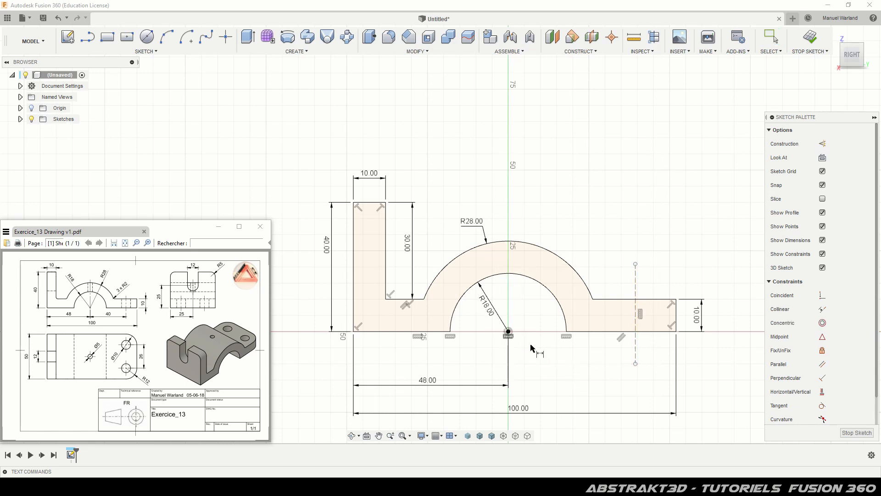
pyautogui.click(508, 331)
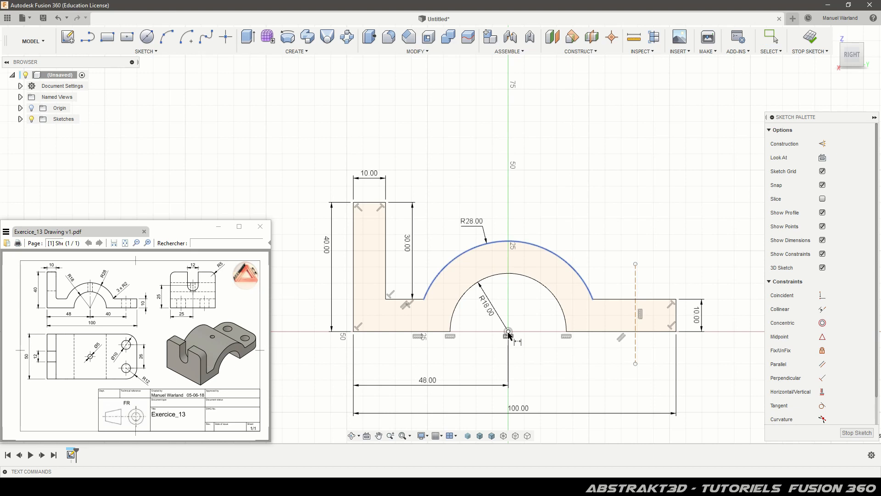
pyautogui.click(636, 349)
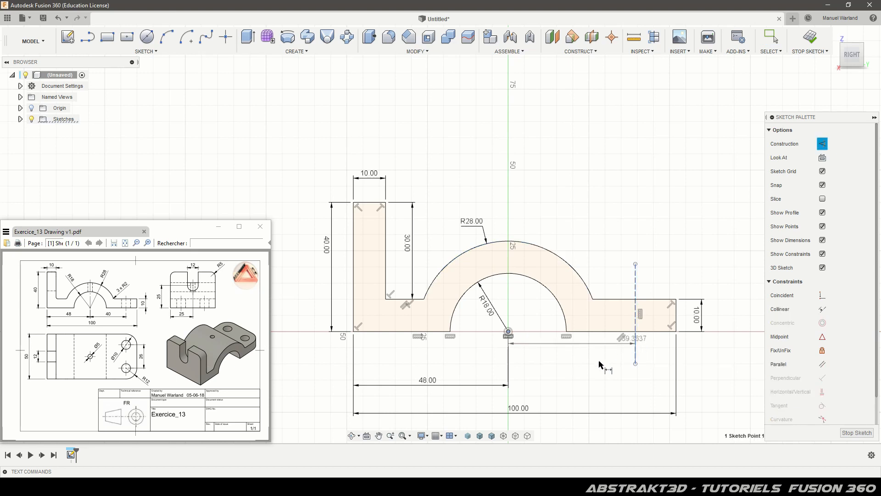
pyautogui.click(572, 384)
pyautogui.write('40')
pyautogui.press('Return')
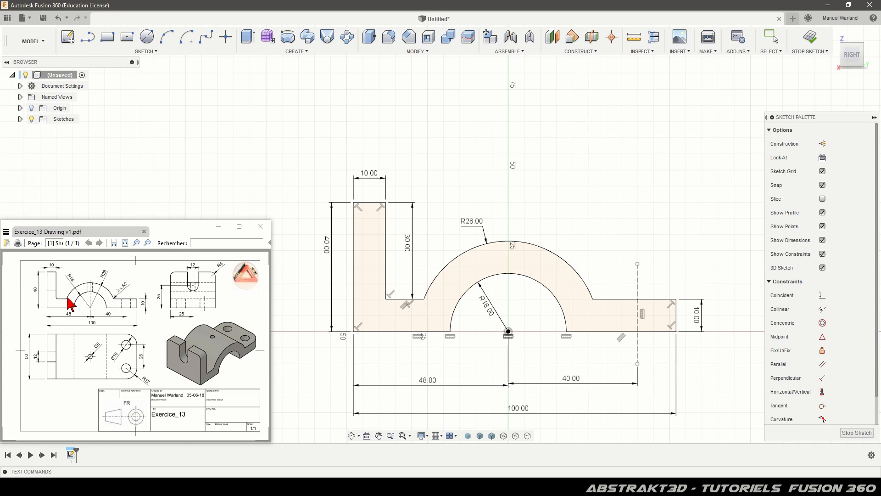
# Fillet the upright's inner corner and both junctions of the outer arc with the flanges at a 2 mm radius.
pyautogui.click(144, 52)
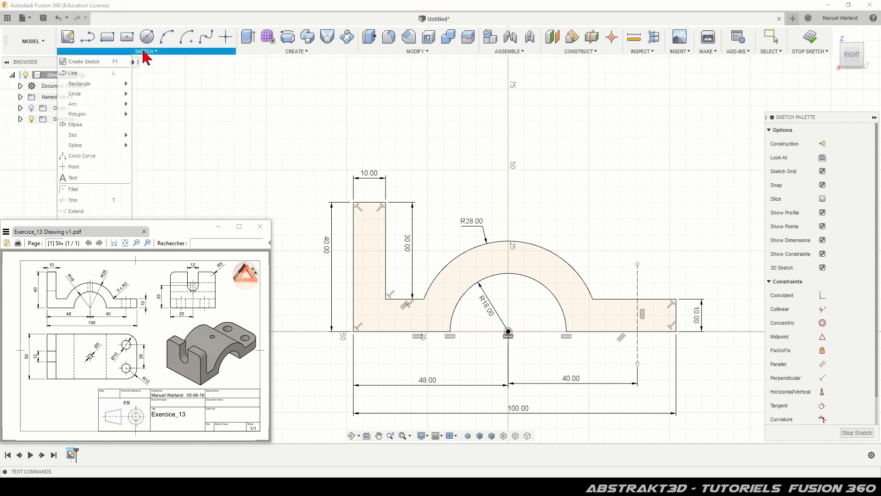
pyautogui.click(73, 189)
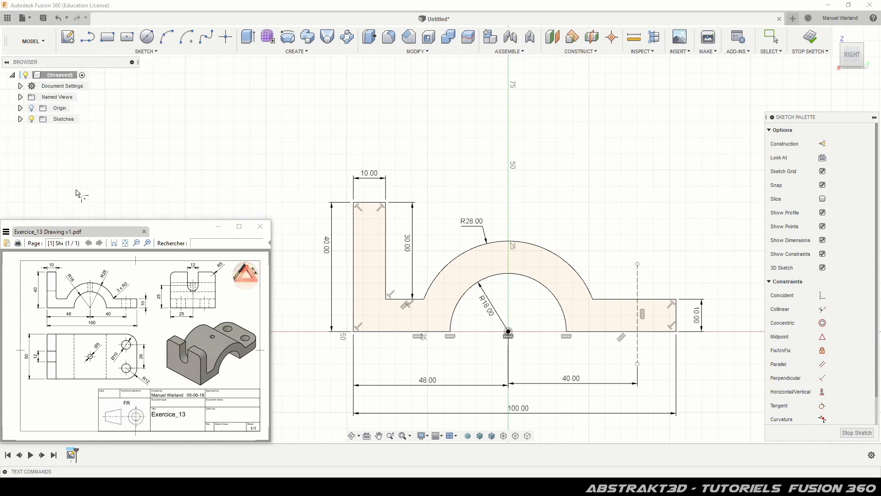
pyautogui.click(386, 300)
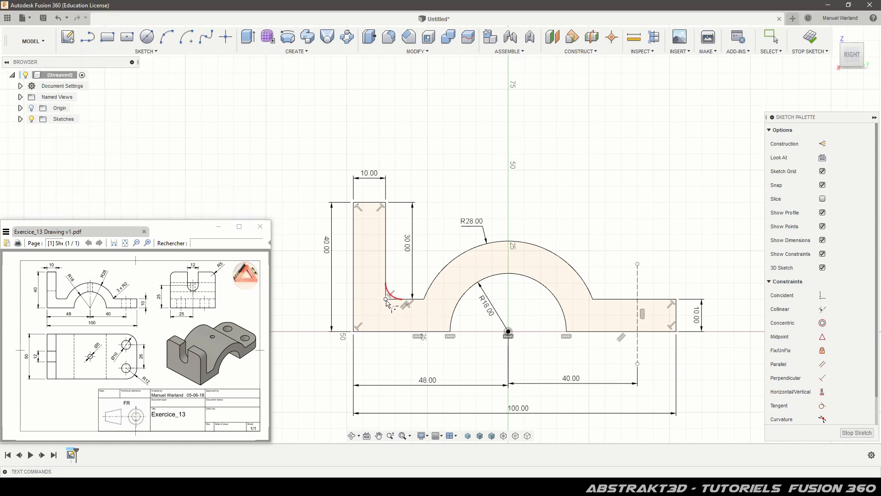
pyautogui.click(425, 301)
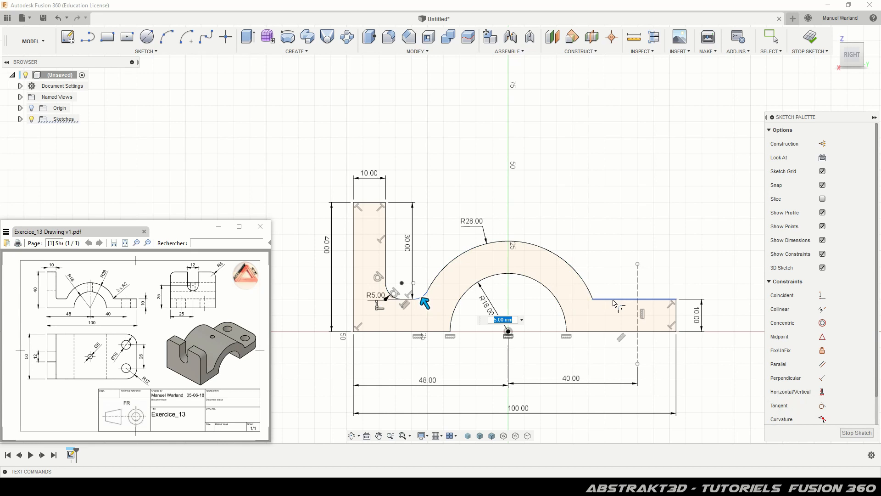
pyautogui.click(593, 302)
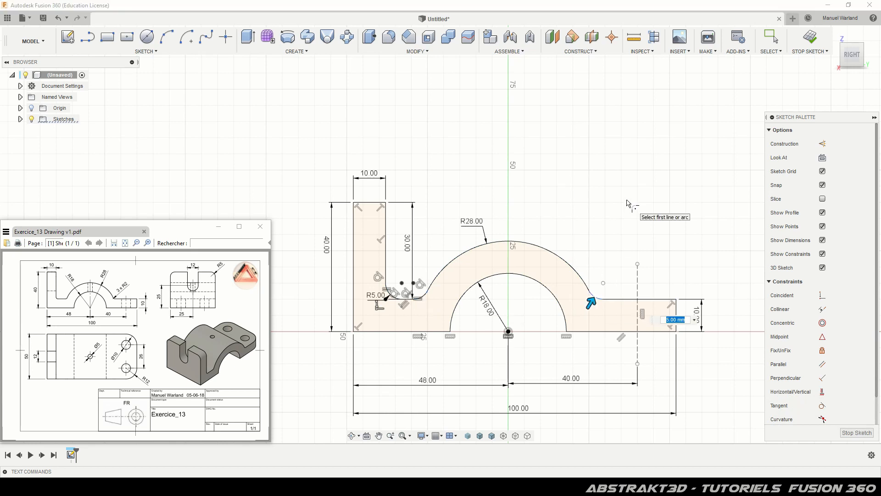
pyautogui.write('2')
pyautogui.press('Return')
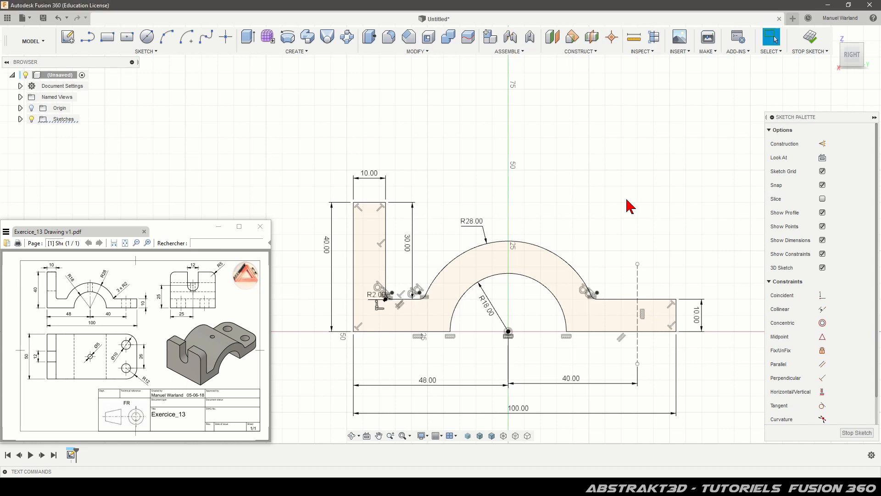
# Move the R2 fillet dimension label below the left flange of the profile and finish the sketch.
pyautogui.moveTo(374, 299)
pyautogui.mouseDown()
pyautogui.moveTo(346, 357)
pyautogui.moveTo(378, 366)
pyautogui.mouseUp()
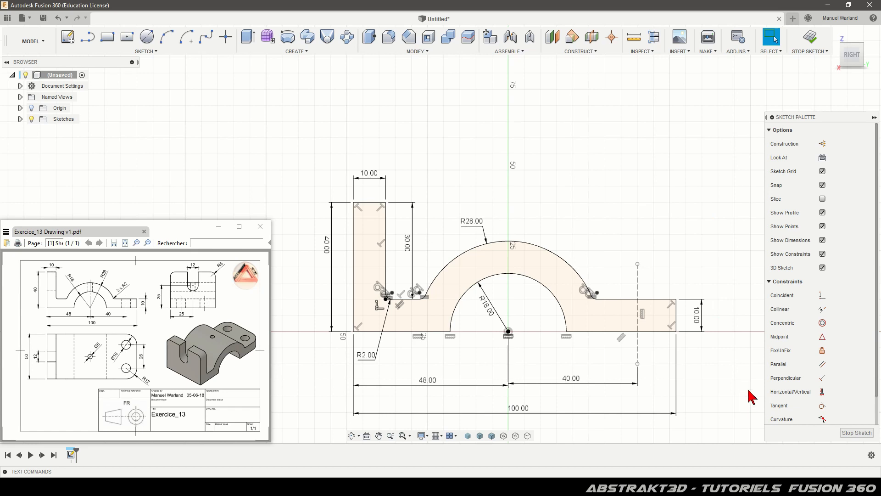
pyautogui.click(852, 434)
# Extrude the bracket profile symmetrically as a new body, using a whole-length measurement with a distance of 50 mm.
pyautogui.scroll(-3, 736, 316)
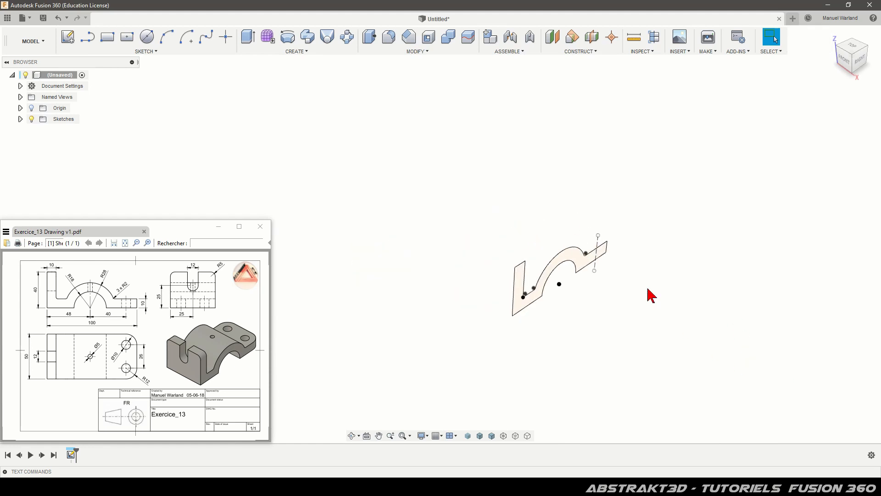
pyautogui.scroll(4, 614, 319)
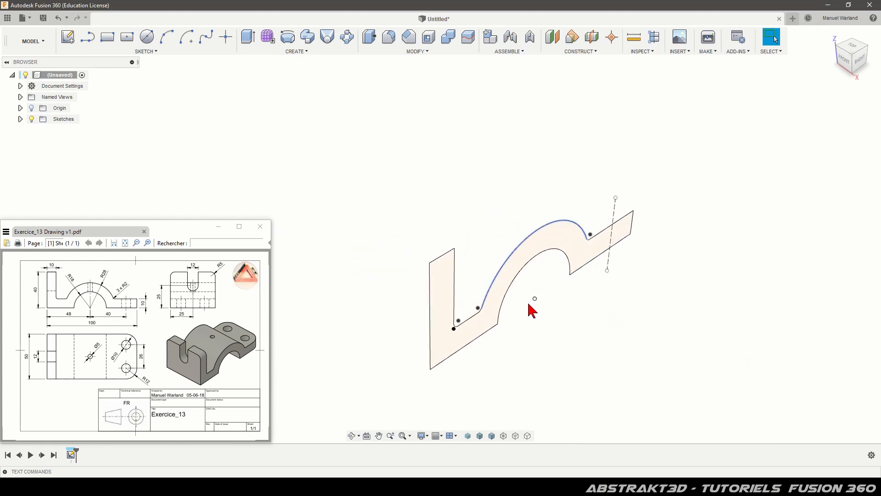
pyautogui.click(488, 328)
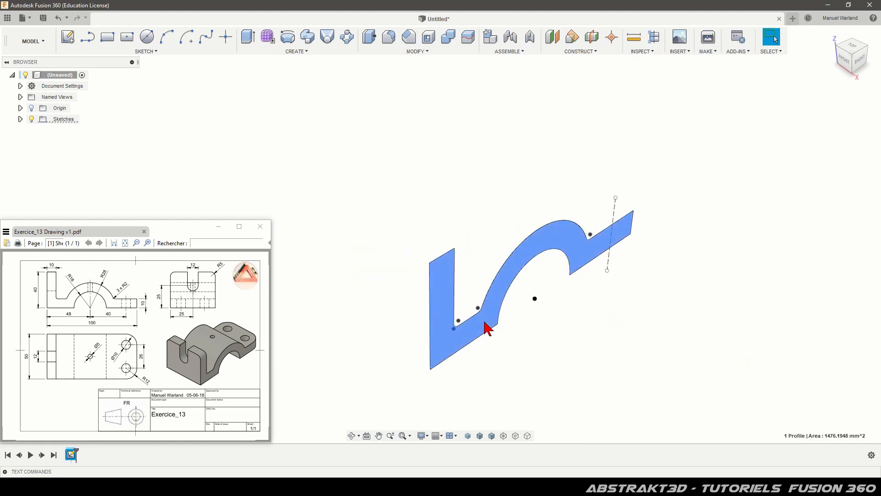
pyautogui.click(248, 38)
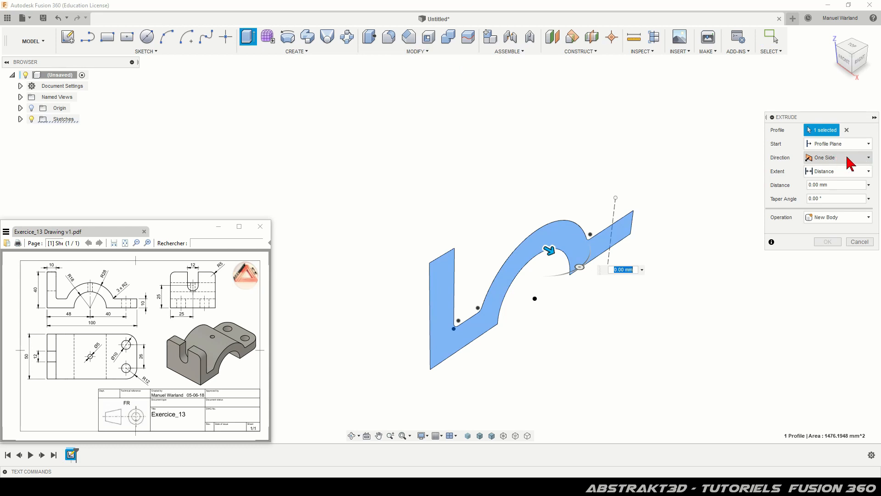
pyautogui.click(849, 157)
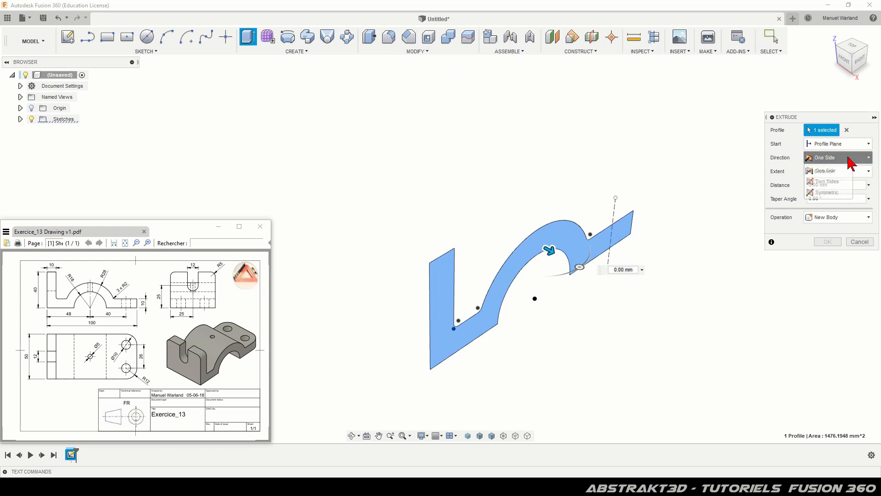
pyautogui.click(839, 193)
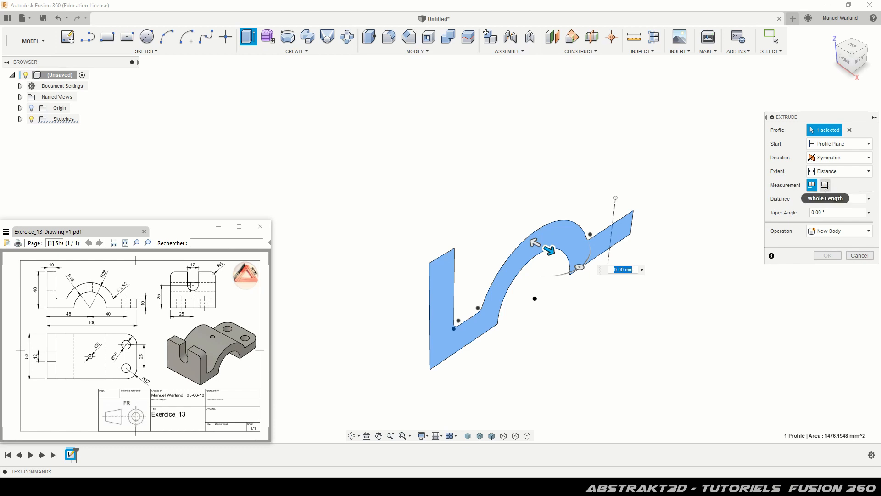
pyautogui.click(825, 185)
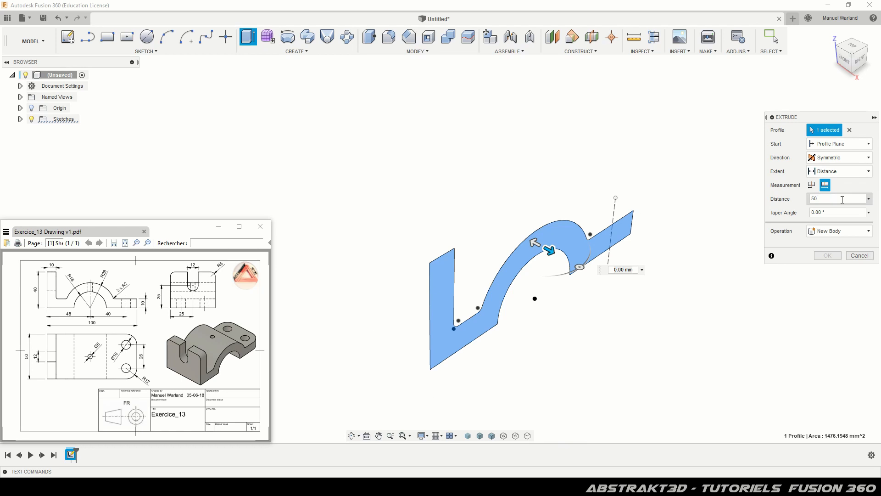
pyautogui.click(842, 200)
pyautogui.write('50')
pyautogui.press('Return')
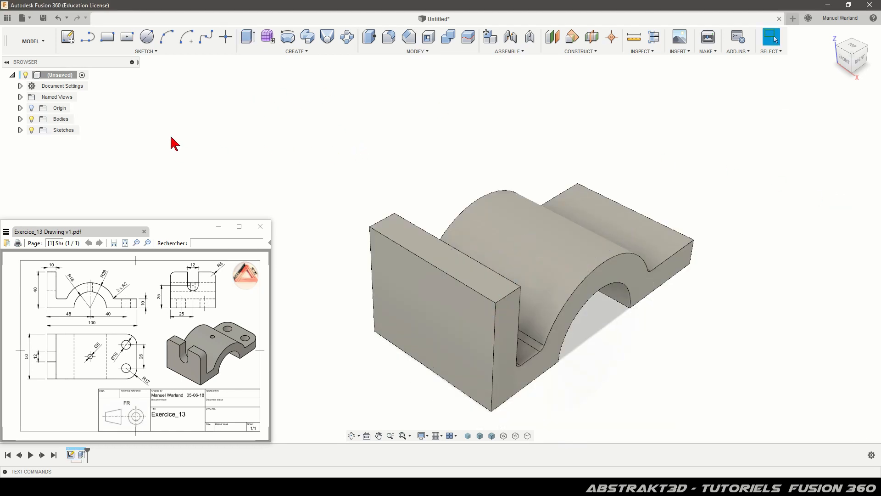
# Make the side-profile sketch, Sketch1, visible again over the extruded body.
pyautogui.click(21, 130)
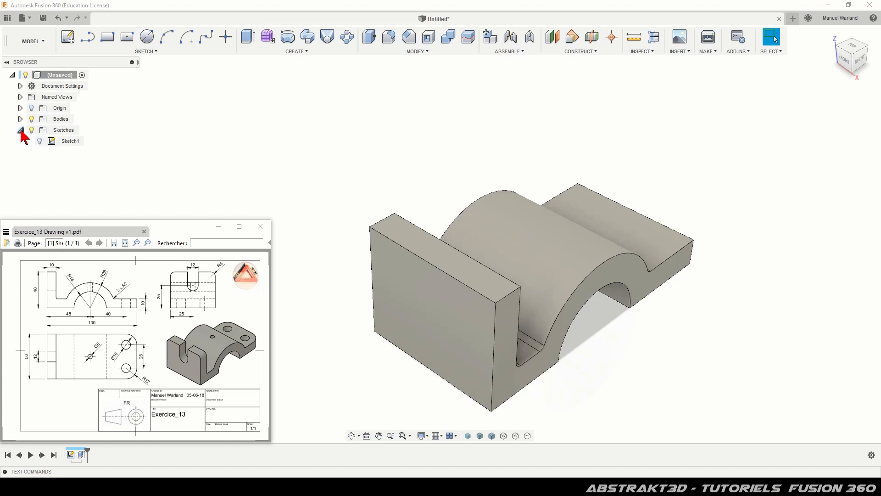
pyautogui.click(40, 142)
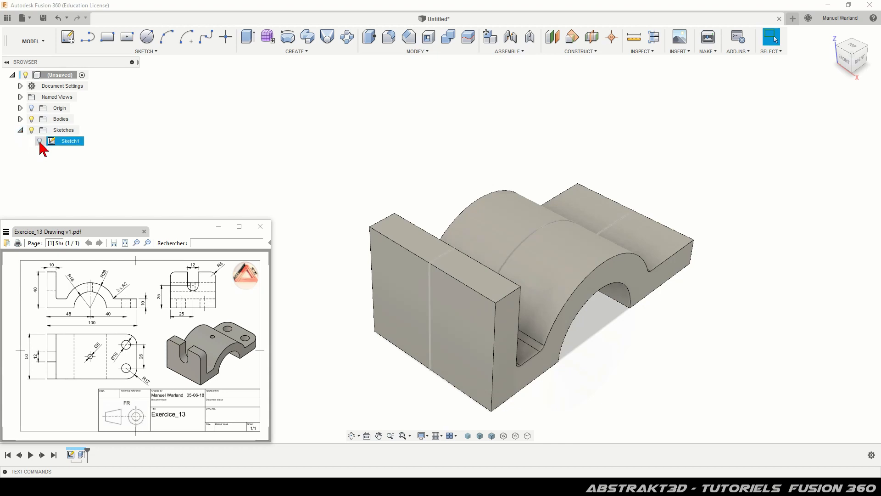
pyautogui.click(40, 141)
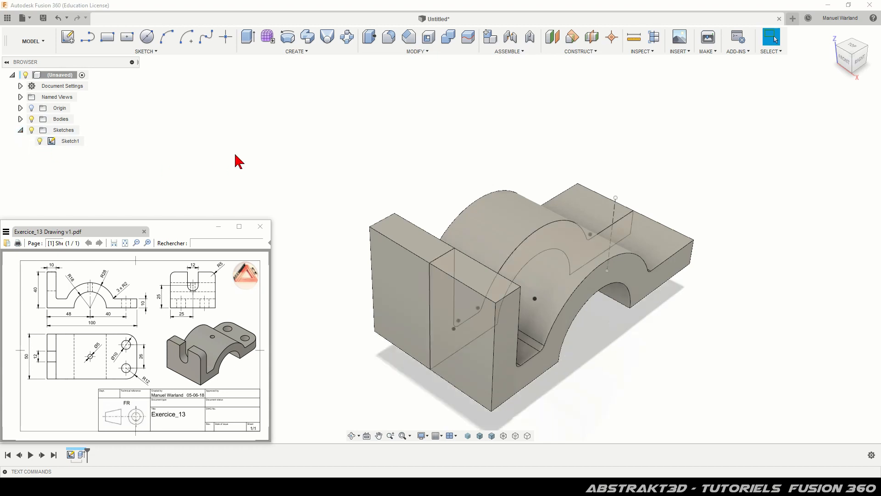
# Start a new sketch on the horizontal origin plane and project the top face of the flange opposite the upright into it.
pyautogui.click(67, 38)
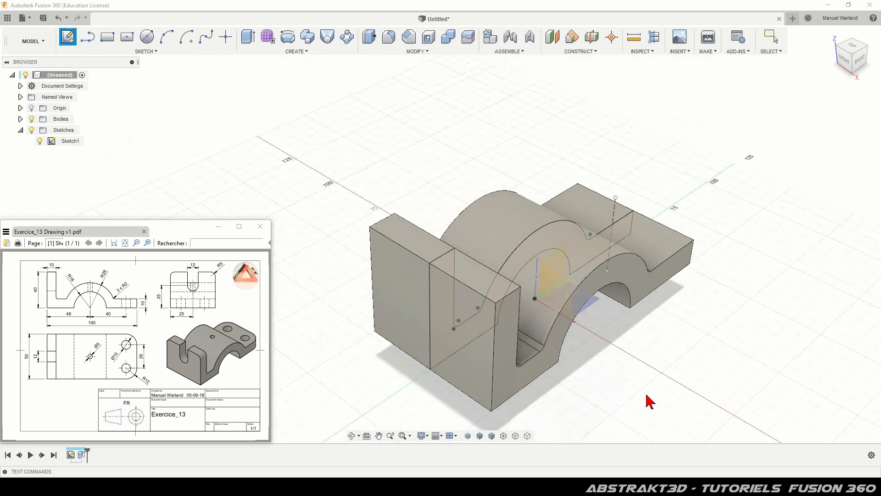
pyautogui.click(598, 306)
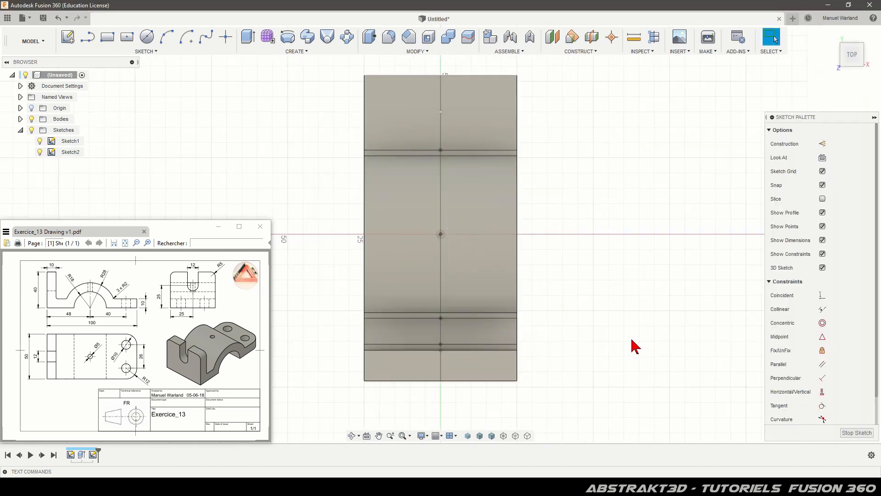
pyautogui.scroll(2, 531, 82)
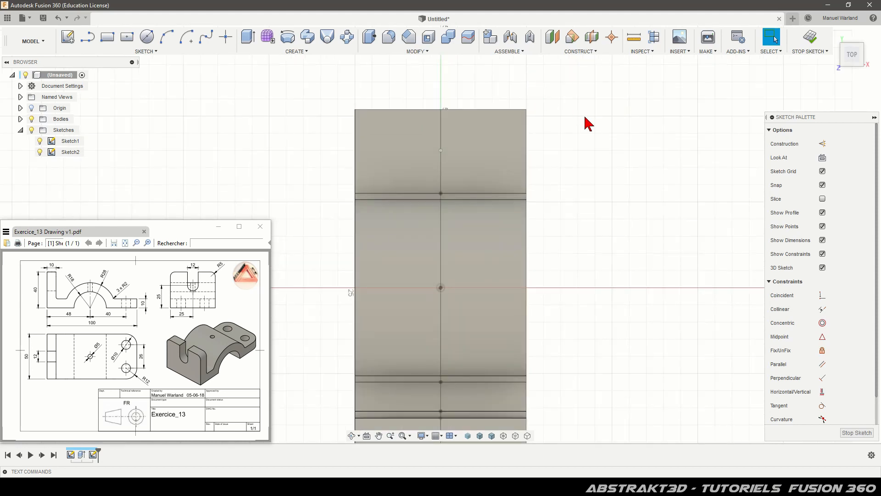
pyautogui.press('p')
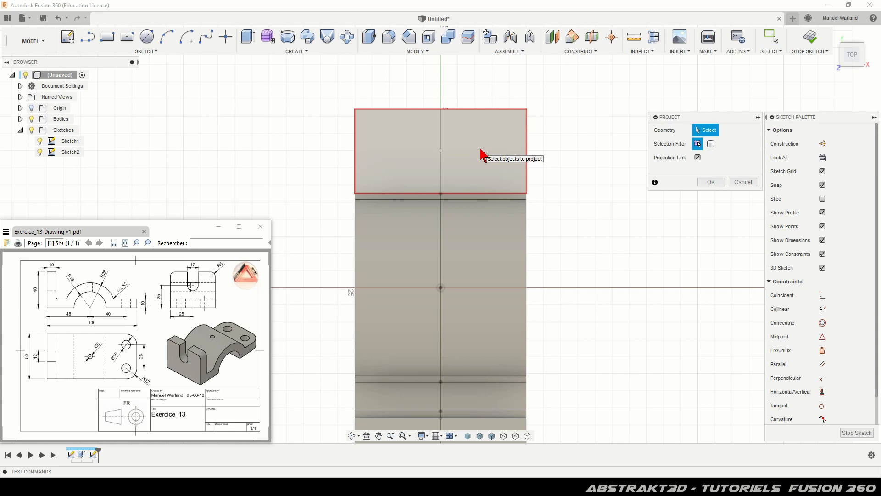
pyautogui.click(480, 152)
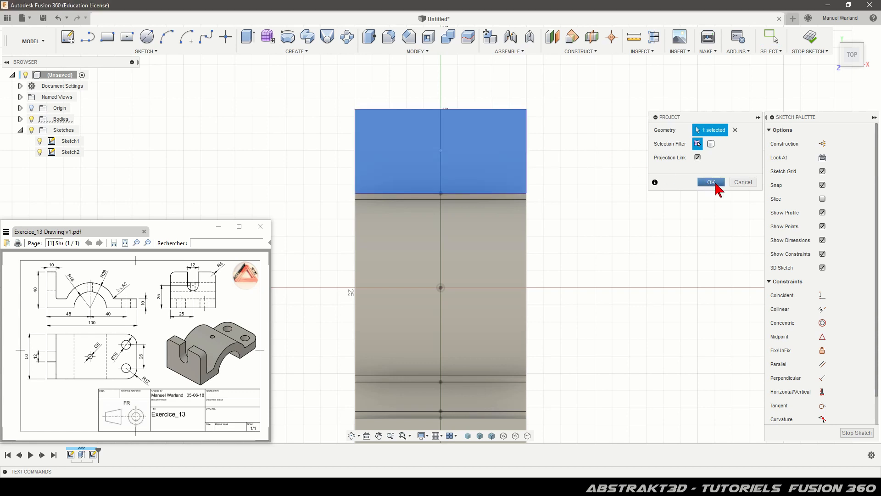
pyautogui.click(715, 184)
# Project the side-profile sketch's vertical construction line into the current sketch and look straight at the sketch plane.
pyautogui.keyDown('shift'); pyautogui.moveTo(648, 276); pyautogui.dragTo(622, 281, button='middle'); pyautogui.keyUp('shift')
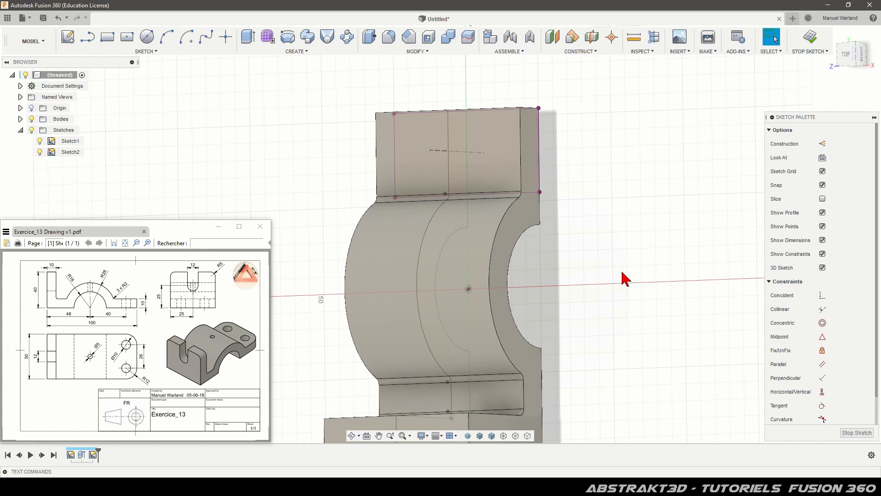
pyautogui.press('p')
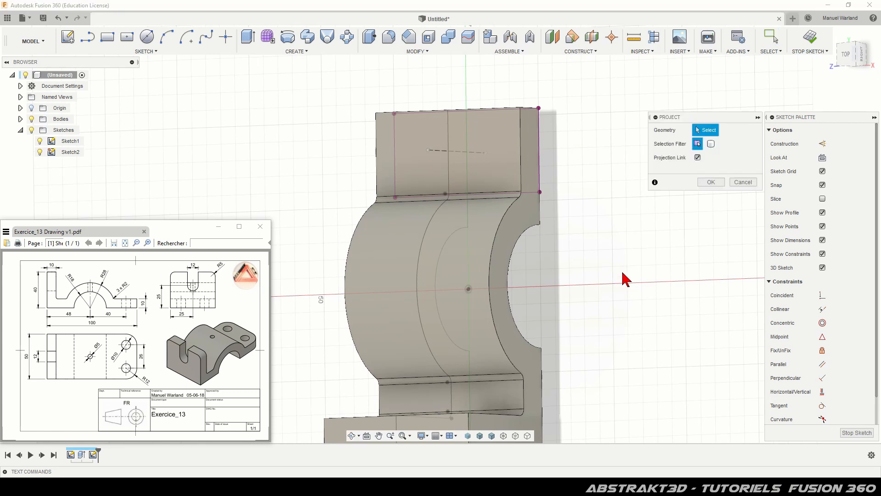
pyautogui.click(444, 152)
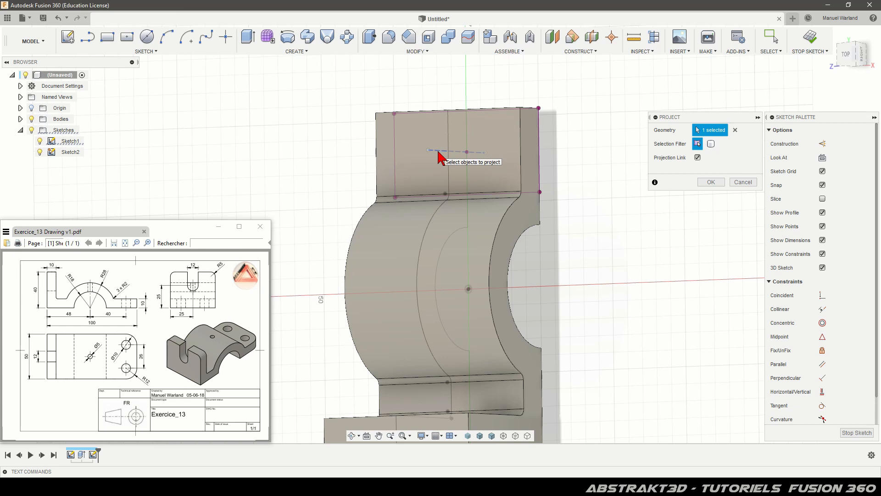
pyautogui.click(711, 182)
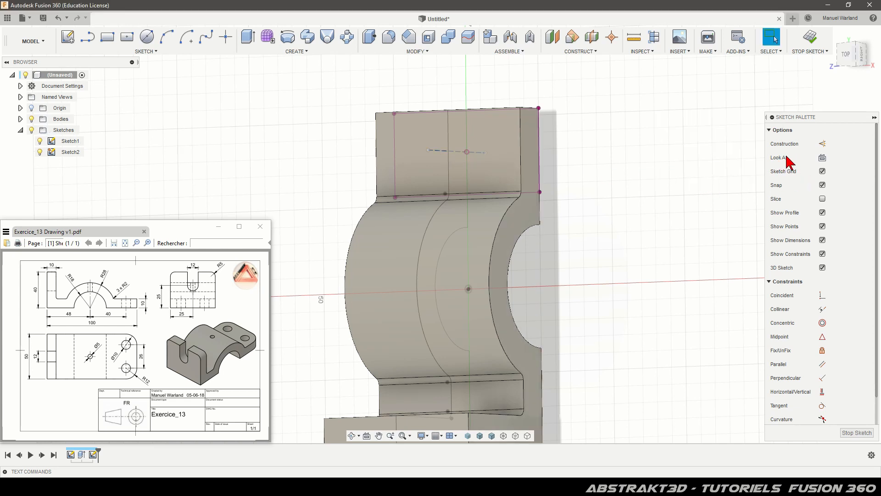
pyautogui.click(823, 157)
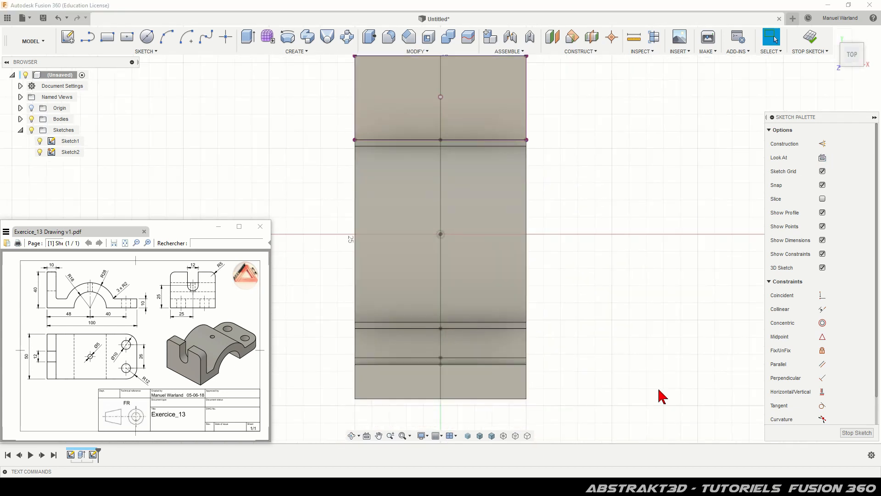
# Hide Body1 and Sketch1 so that only the current sketch with its projected geometry is displayed.
pyautogui.scroll(4, 514, 98)
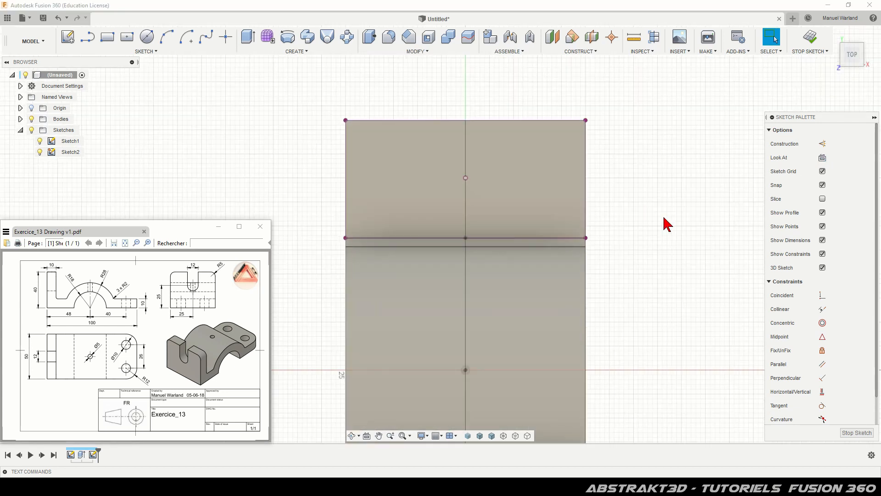
pyautogui.click(20, 119)
pyautogui.click(41, 131)
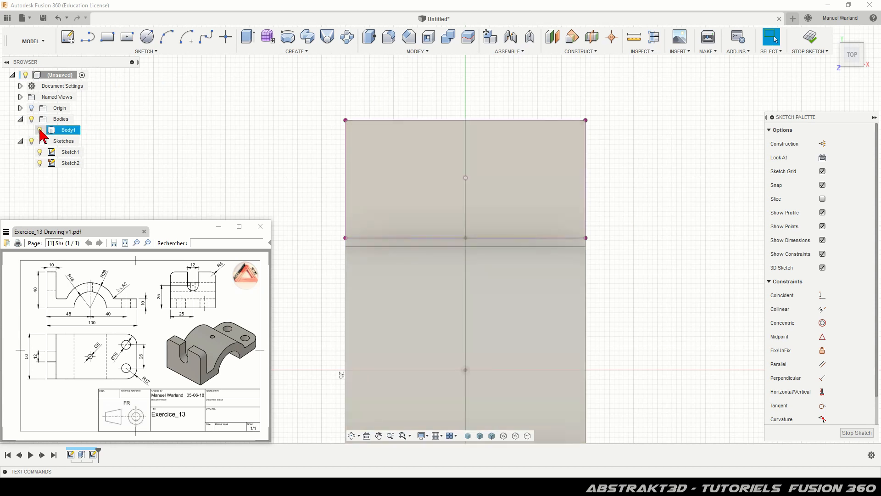
pyautogui.click(40, 131)
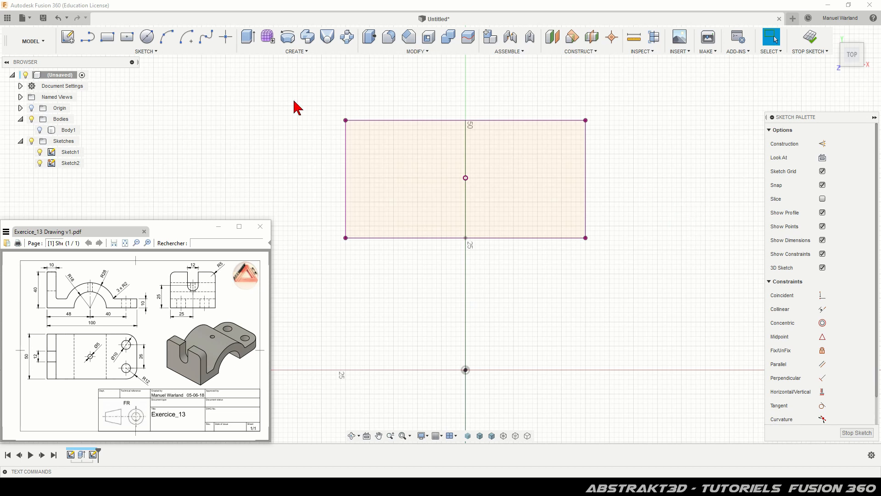
pyautogui.click(42, 154)
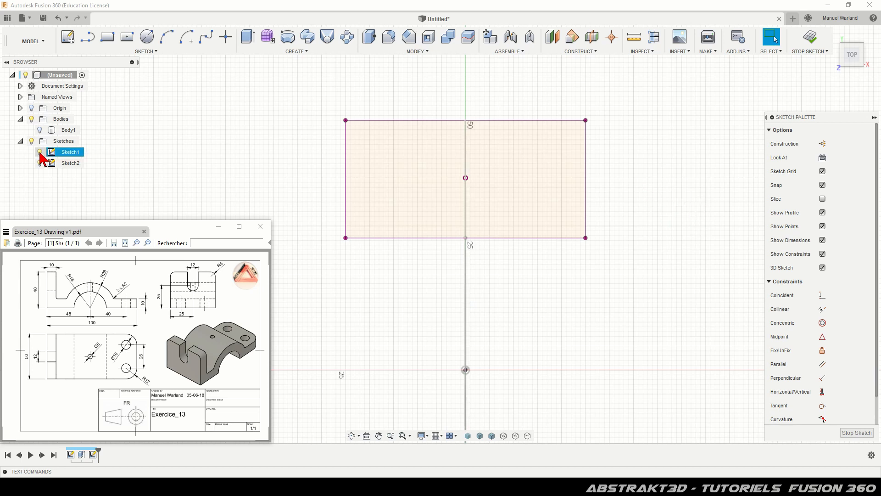
pyautogui.click(40, 152)
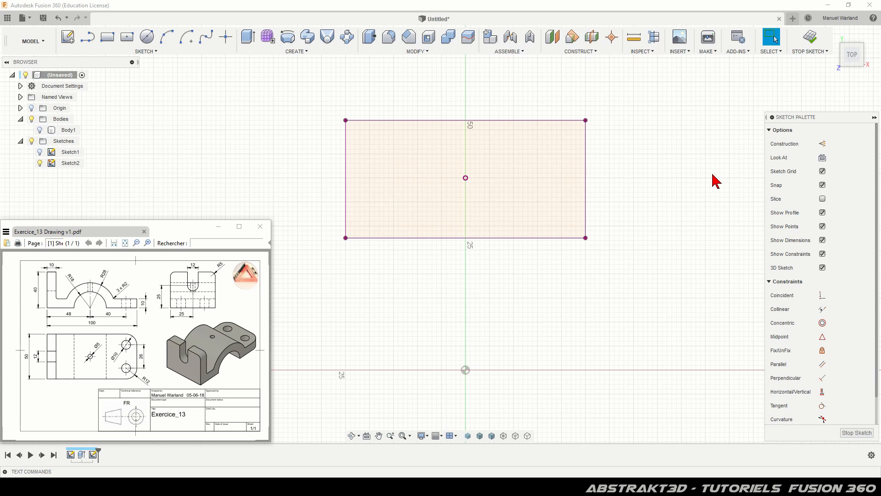
# Draw a vertical line from the origin through the projected point to beyond the rectangle's far edge and convert it to construction.
pyautogui.click(88, 38)
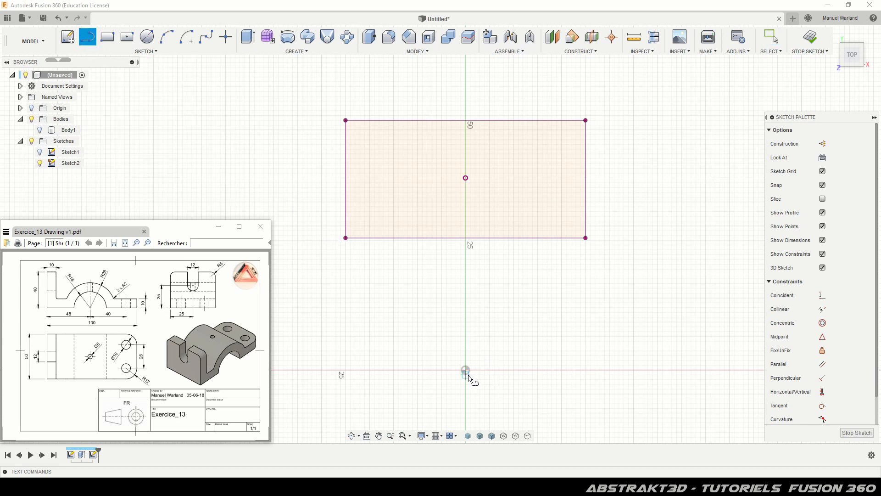
pyautogui.click(466, 369)
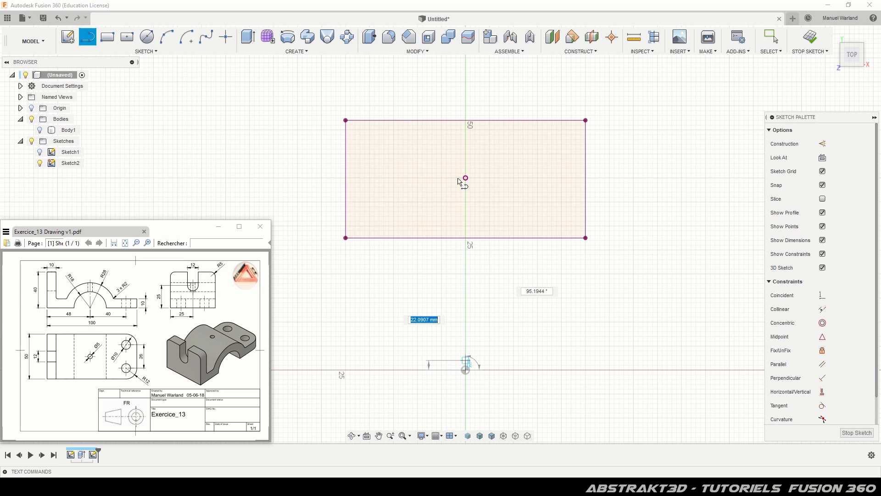
pyautogui.click(465, 92)
pyautogui.press('Escape')
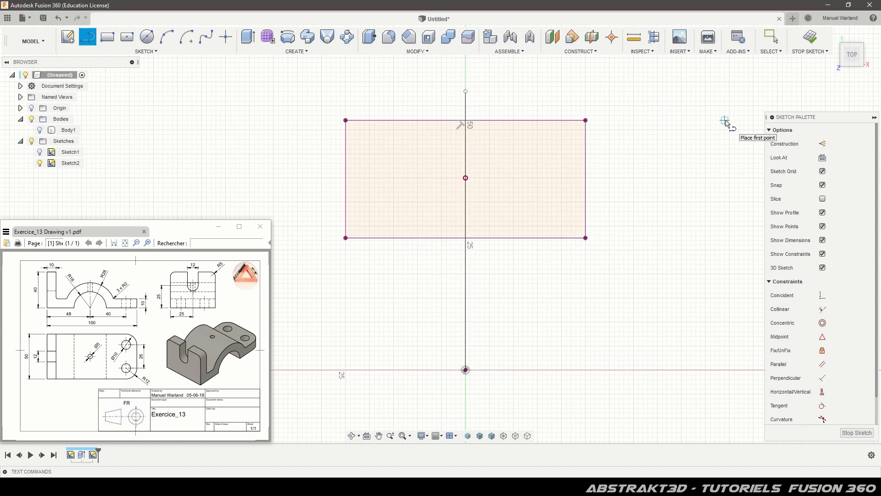
pyautogui.press('Escape')
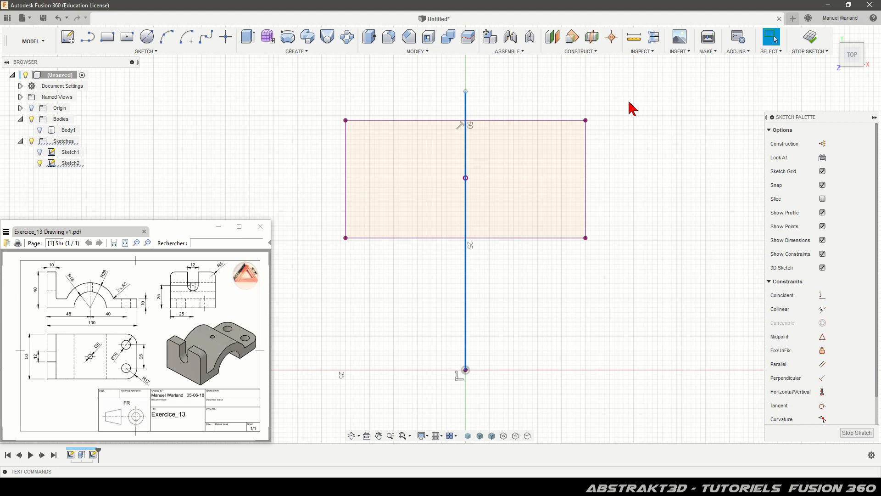
pyautogui.press('x')
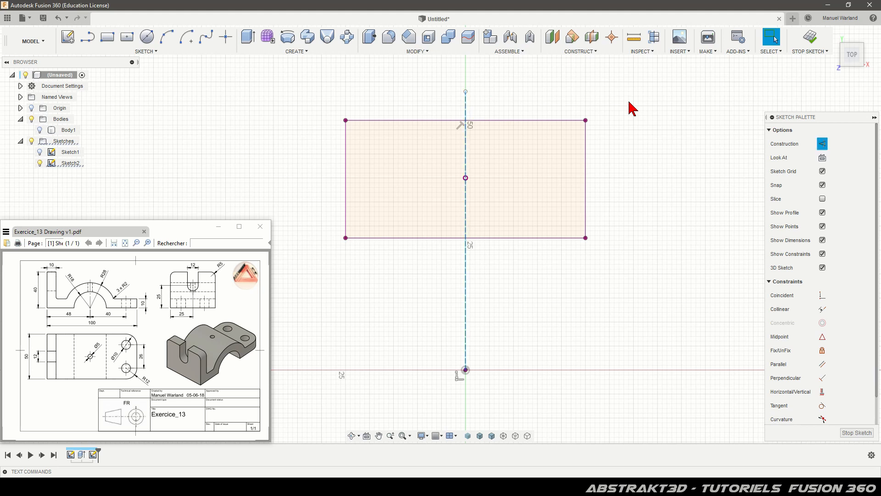
pyautogui.click(667, 139)
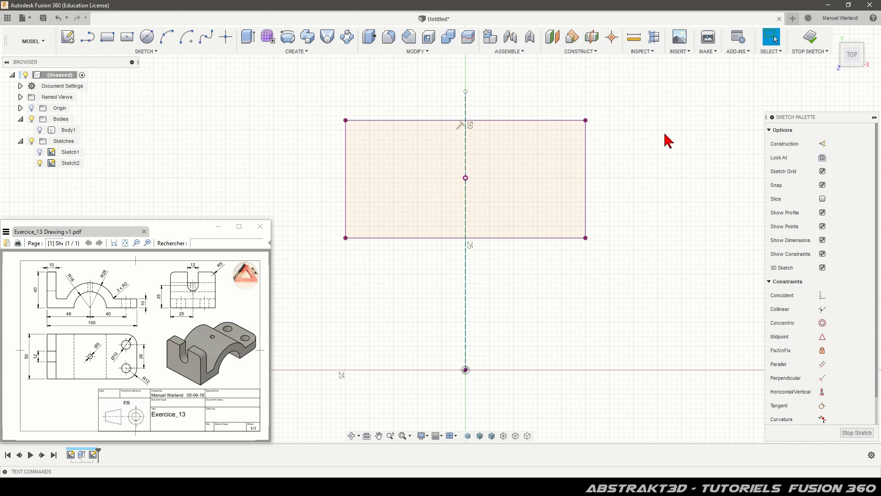
# Draw a horizontal line above the projected rectangle, extending slightly past both of its sides, and convert it to construction.
pyautogui.click(87, 38)
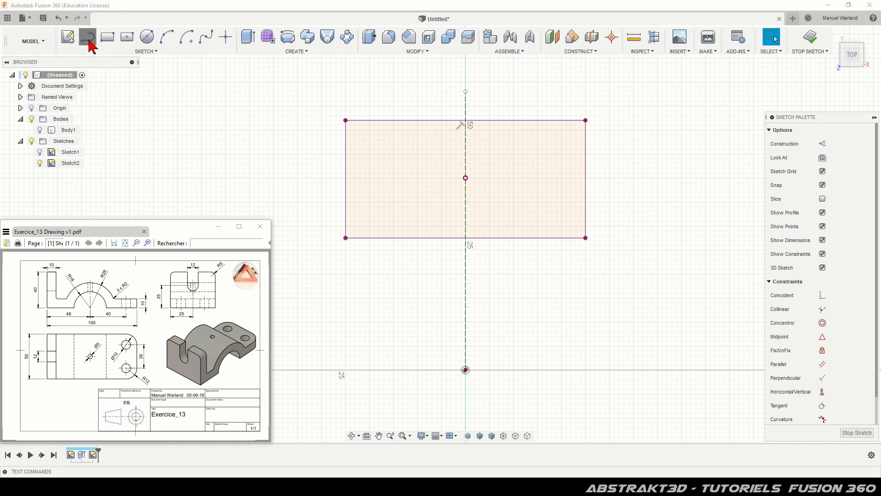
pyautogui.click(326, 72)
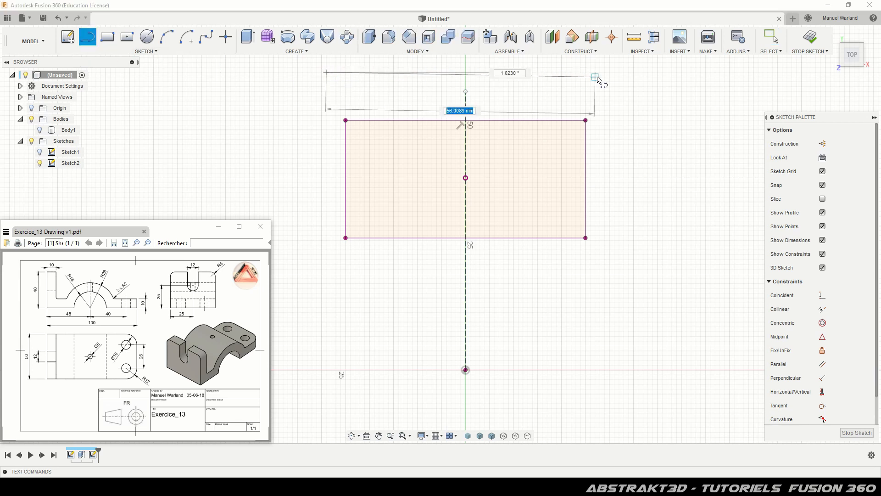
pyautogui.click(601, 73)
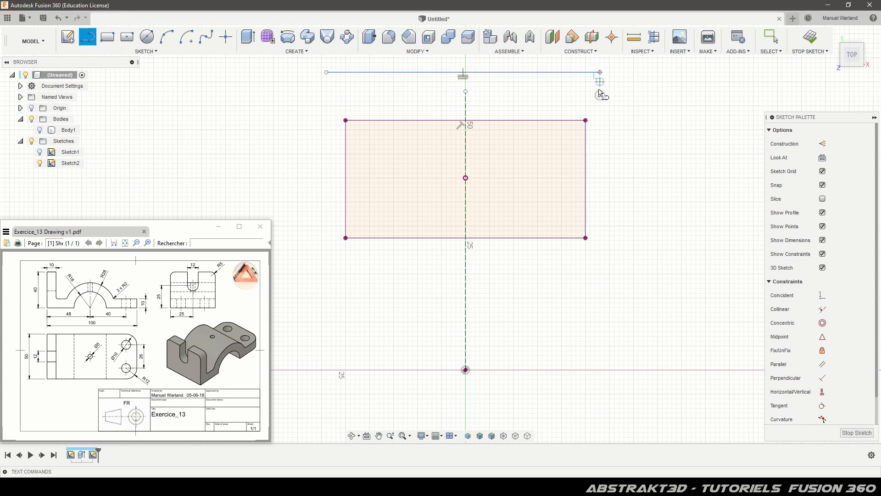
pyautogui.press('Escape')
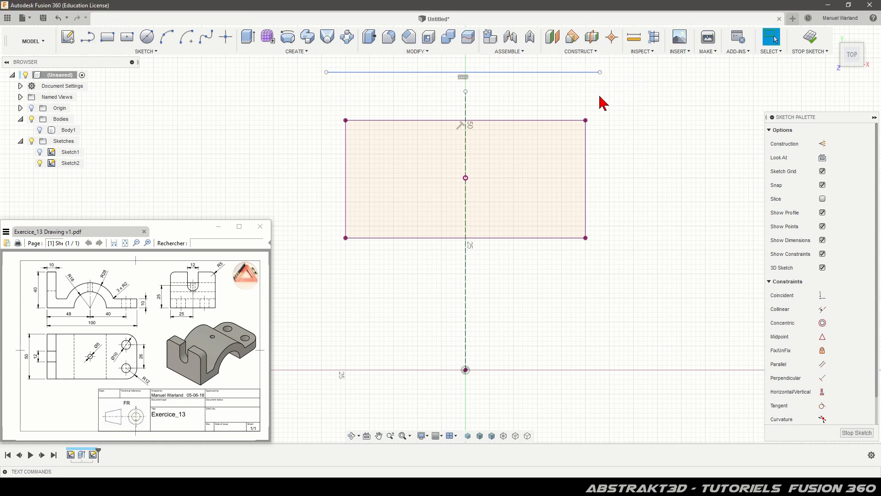
pyautogui.click(577, 72)
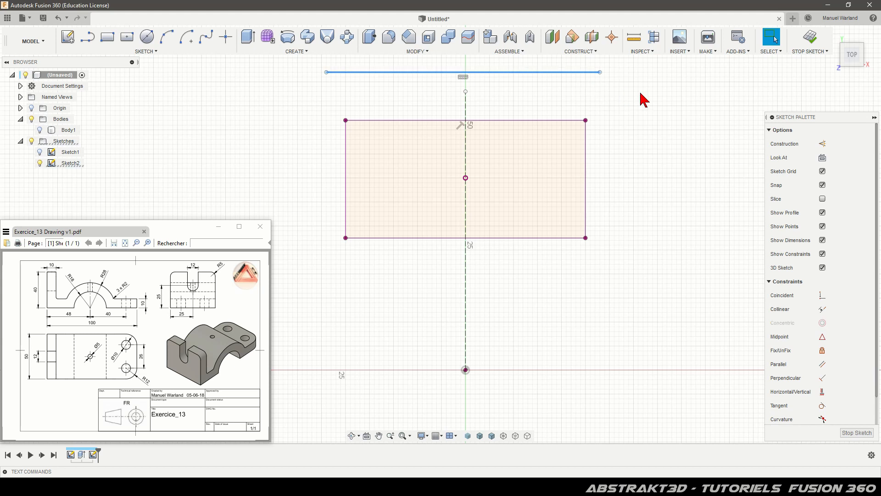
pyautogui.press('x')
pyautogui.press('Escape')
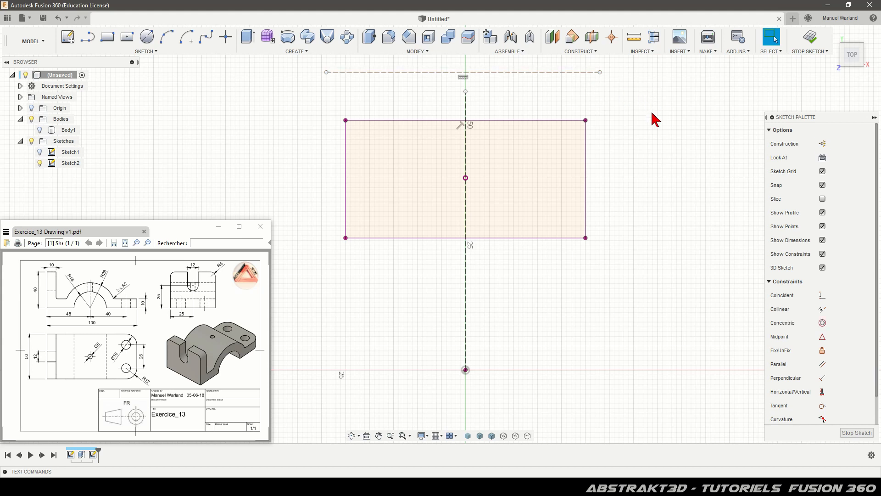
# Apply a Midpoint constraint between the horizontal construction line and the projected point inside the rectangle.
pyautogui.click(823, 337)
pyautogui.click(502, 72)
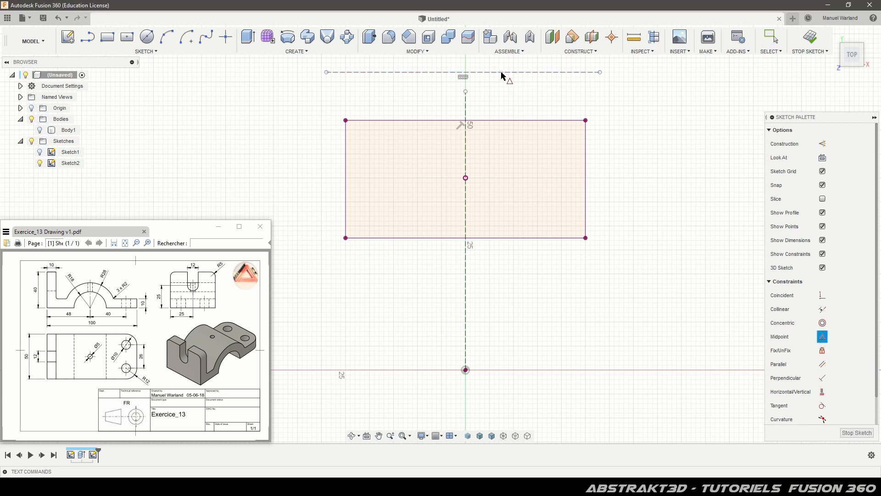
pyautogui.click(465, 178)
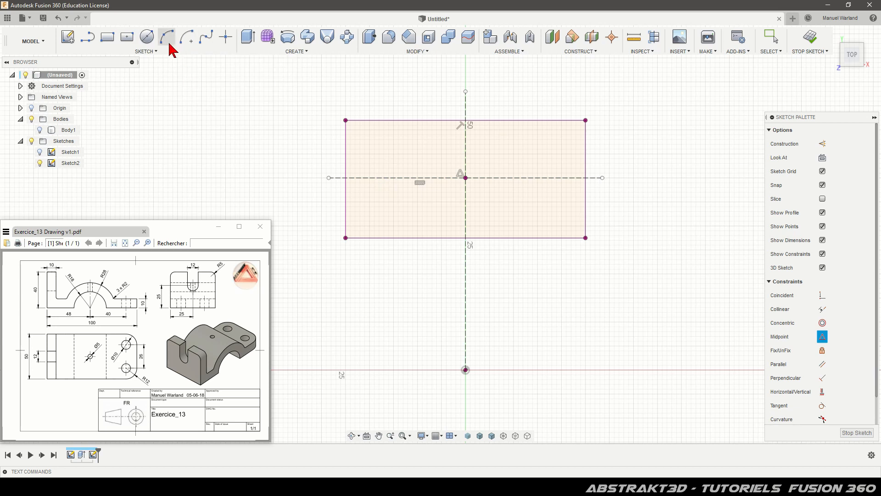
# Draw a 5 mm diameter circle centred on the origin and move its diameter dimension clear of the circle.
pyautogui.click(147, 38)
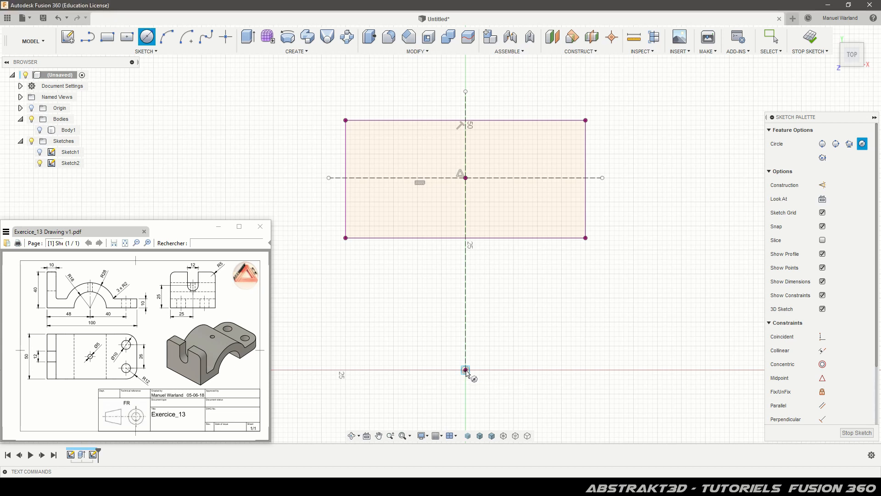
pyautogui.click(465, 370)
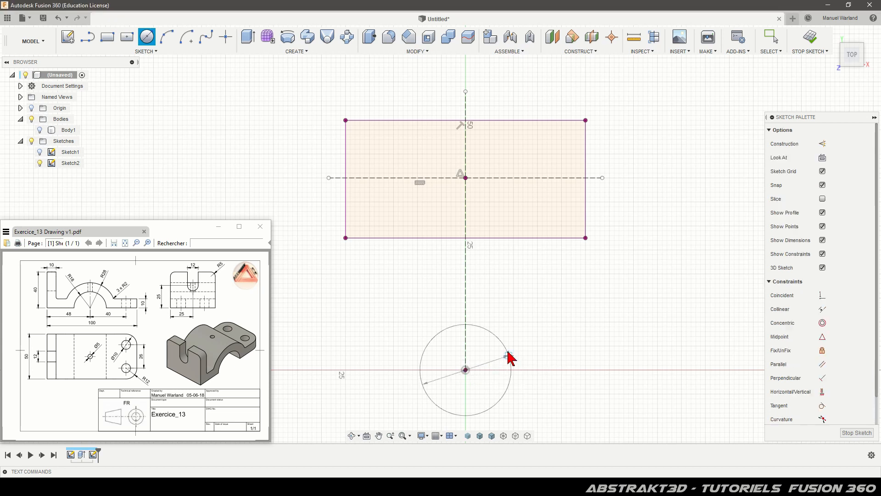
pyautogui.write('5')
pyautogui.press('Return')
pyautogui.press('Escape')
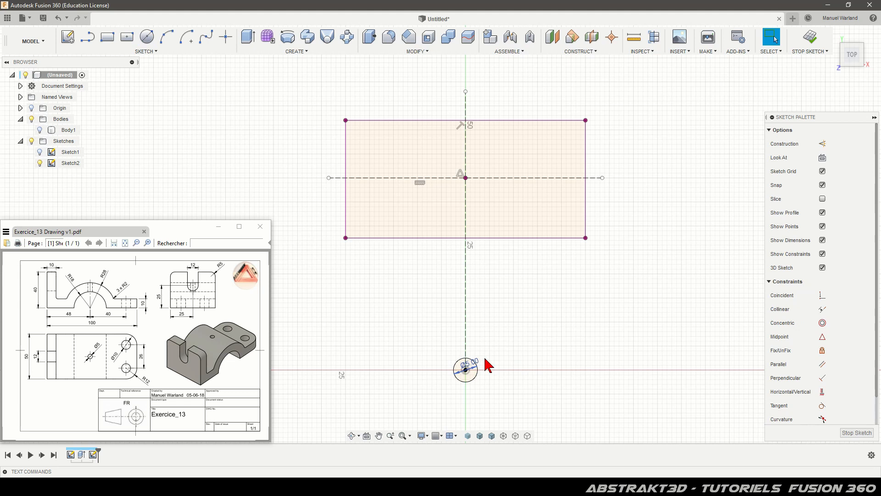
pyautogui.moveTo(488, 365); pyautogui.dragTo(637, 337)
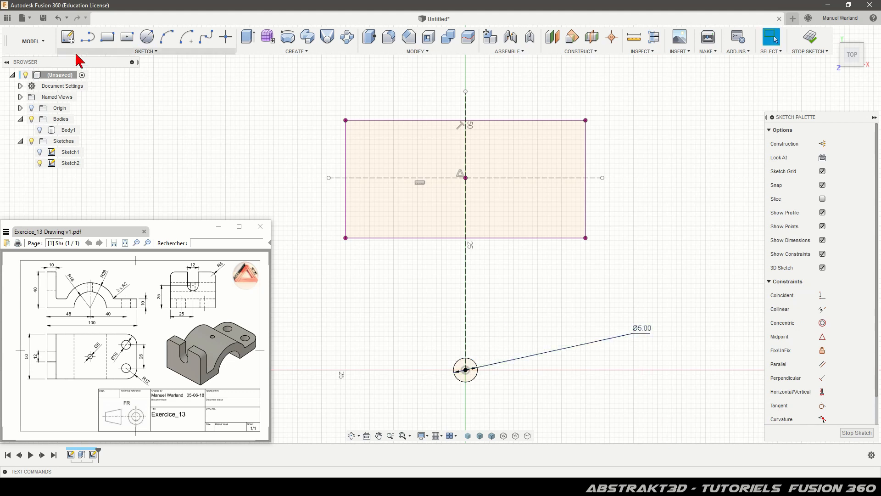
# Draw a 10 mm diameter circle centred on the horizontal construction line, near the rectangle's left edge.
pyautogui.click(147, 36)
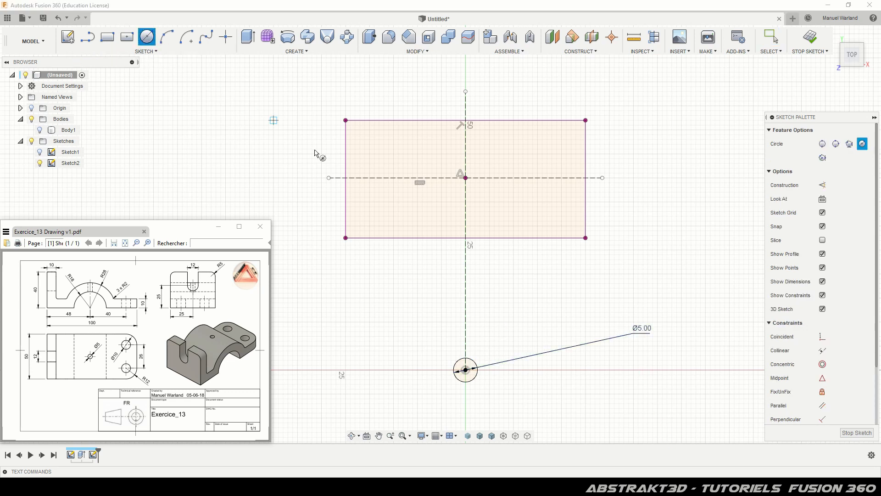
pyautogui.click(376, 178)
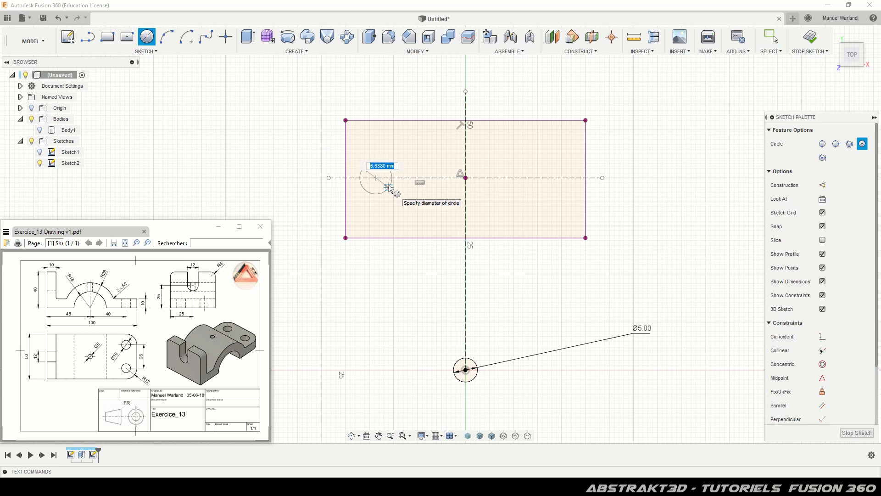
pyautogui.write('10')
pyautogui.press('Return')
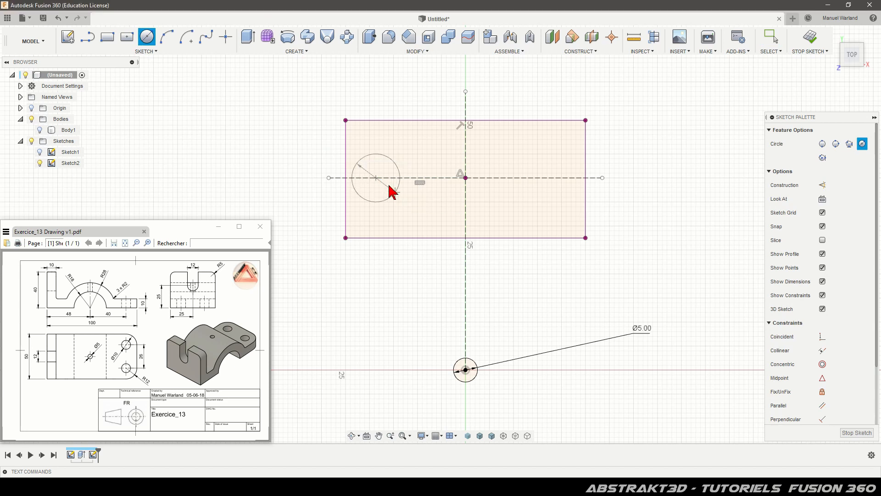
pyautogui.press('Escape')
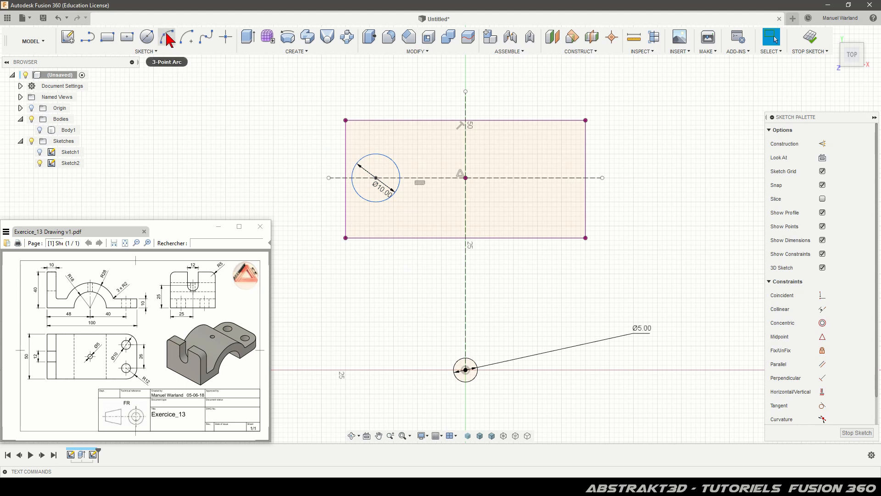
# Draw a three-point arc across the rectangle's upper-left corner, from the left edge to the upper edge and tangent to the upper edge.
pyautogui.click(149, 51)
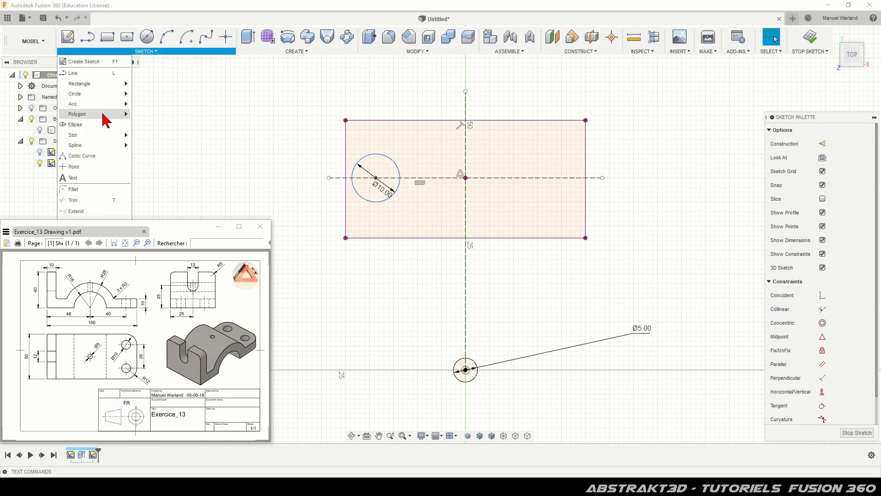
pyautogui.moveTo(110, 103)
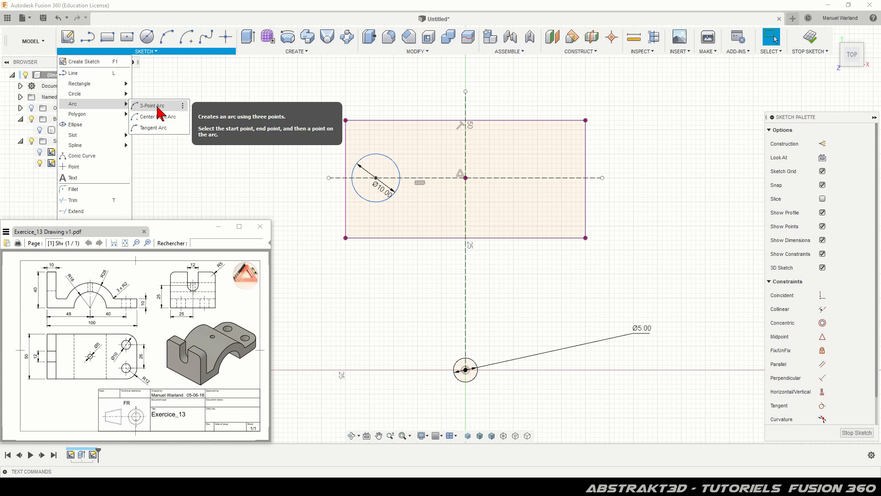
pyautogui.click(158, 111)
pyautogui.click(346, 163)
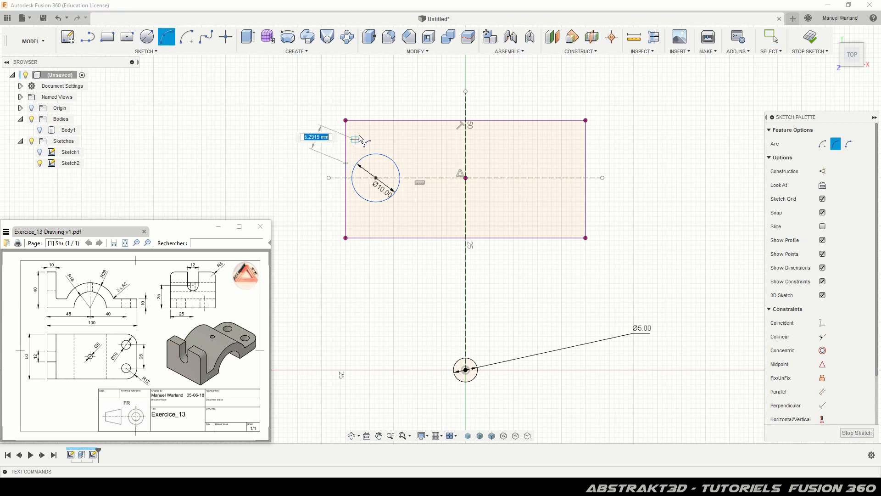
pyautogui.click(382, 120)
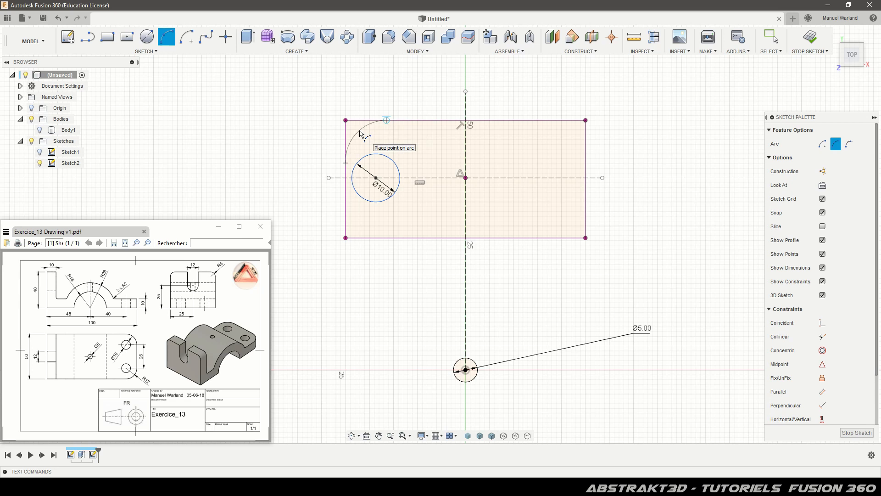
pyautogui.click(359, 131)
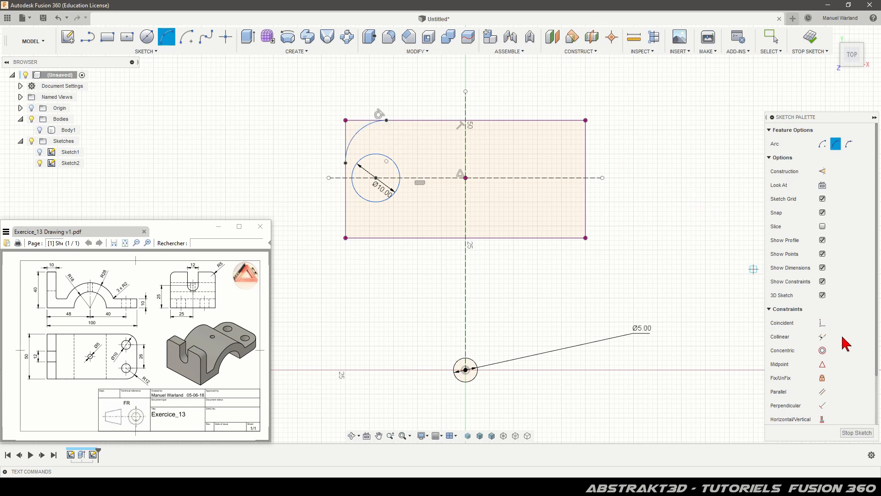
# Constrain the corner arc tangent to the rectangle's left edge.
pyautogui.scroll(-1, 826, 381)
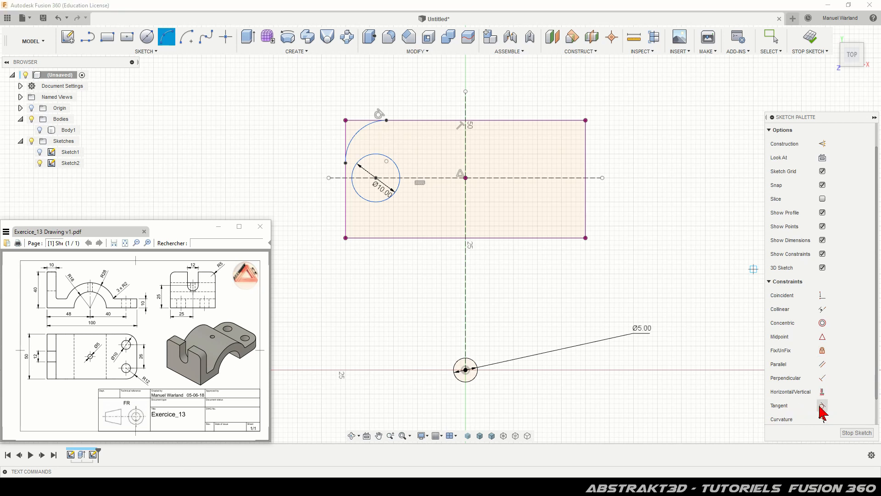
pyautogui.click(823, 406)
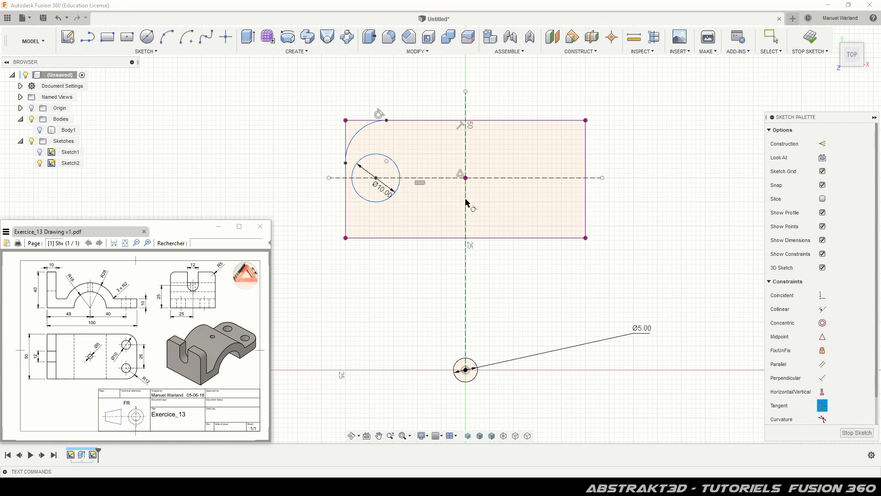
pyautogui.click(352, 143)
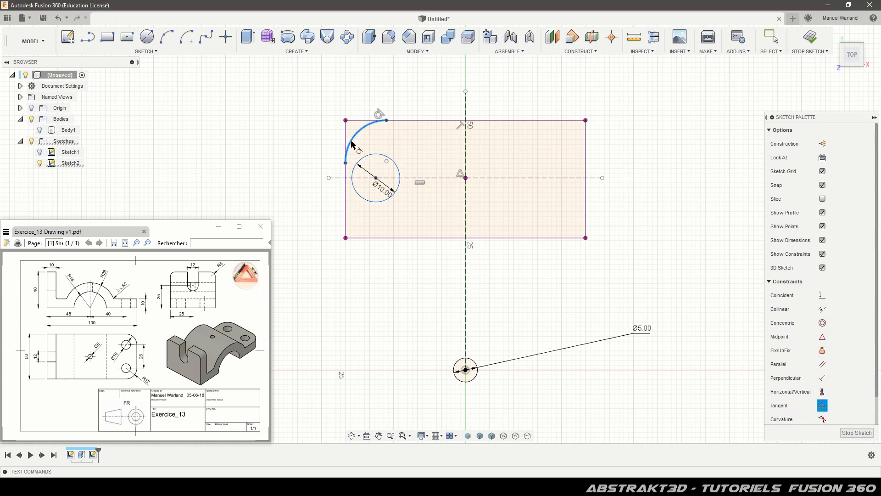
pyautogui.click(347, 174)
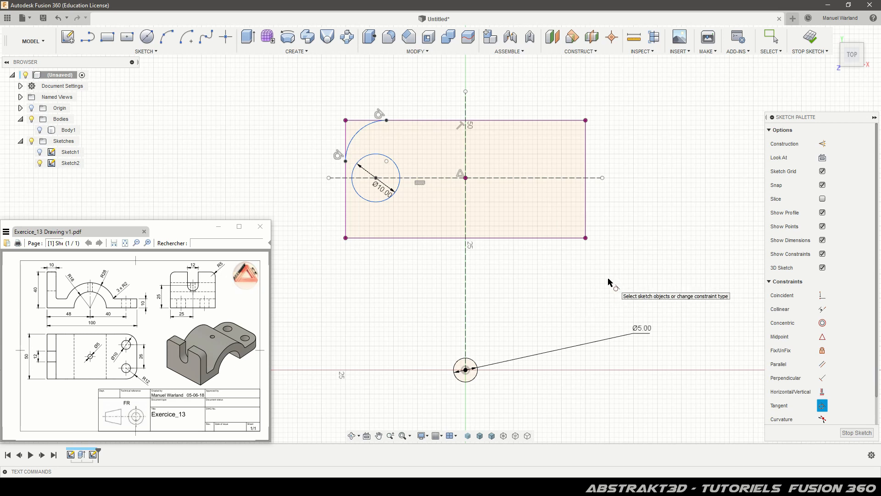
# Dimension the corner arc with a radius of 12 mm.
pyautogui.press('d')
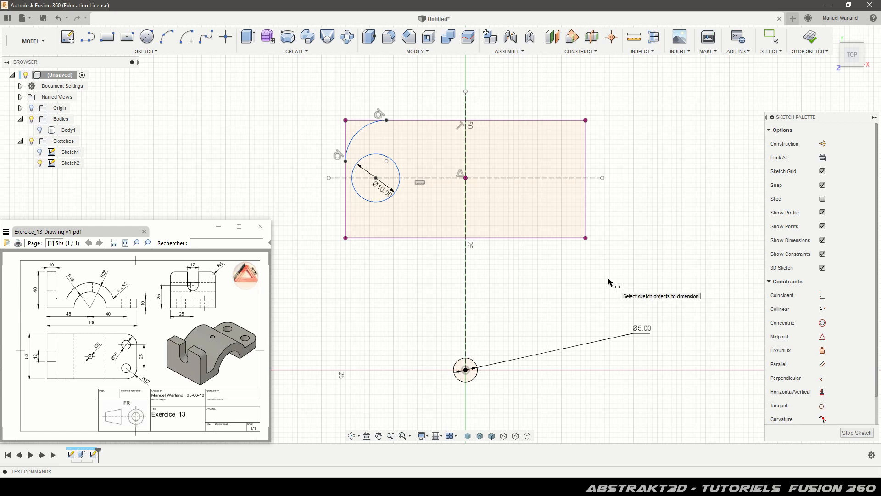
pyautogui.click(357, 135)
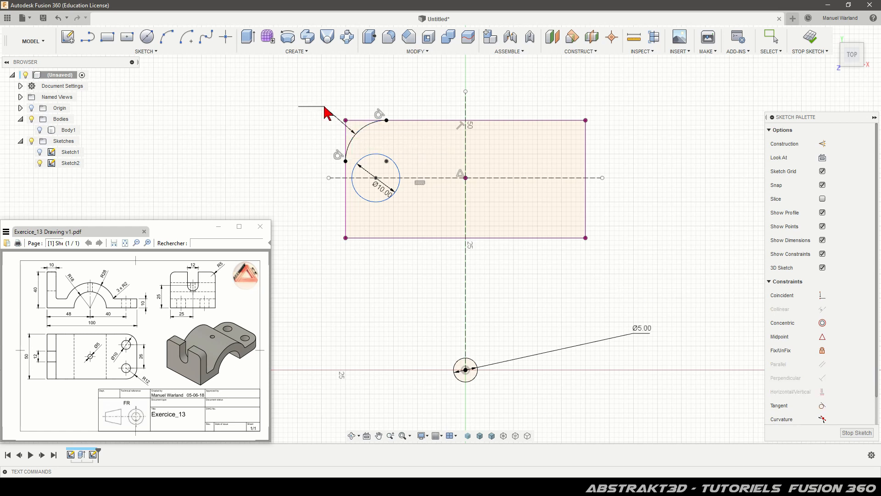
pyautogui.click(324, 107)
pyautogui.write('12')
pyautogui.press('Return')
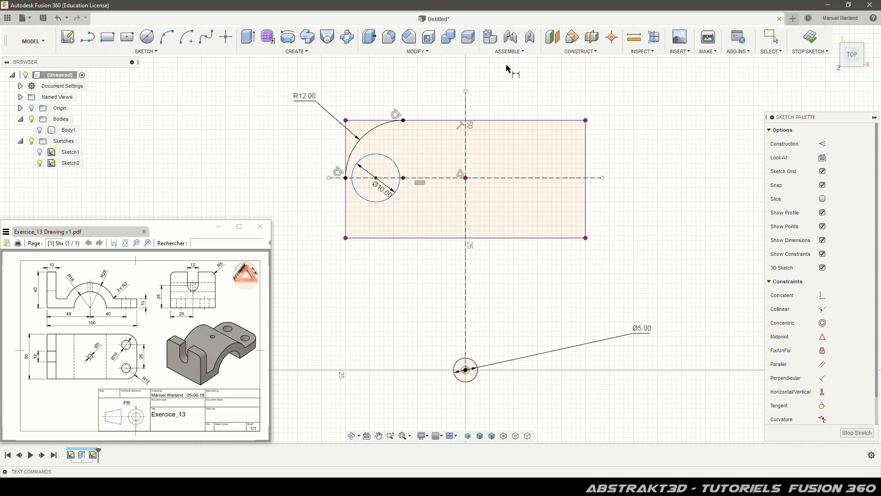
# Dimension the horizontal distance between the 10 mm circle's centre and the projected midpoint as 26/2 mm.
pyautogui.click(376, 178)
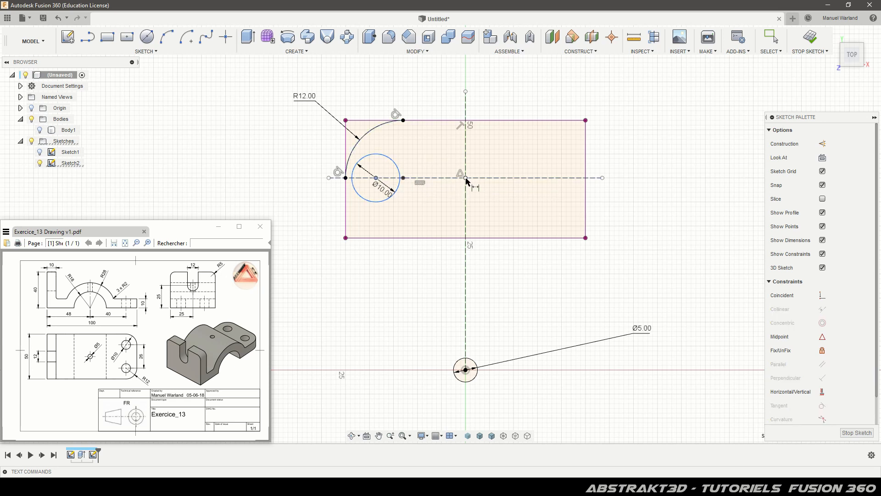
pyautogui.click(466, 178)
pyautogui.click(406, 268)
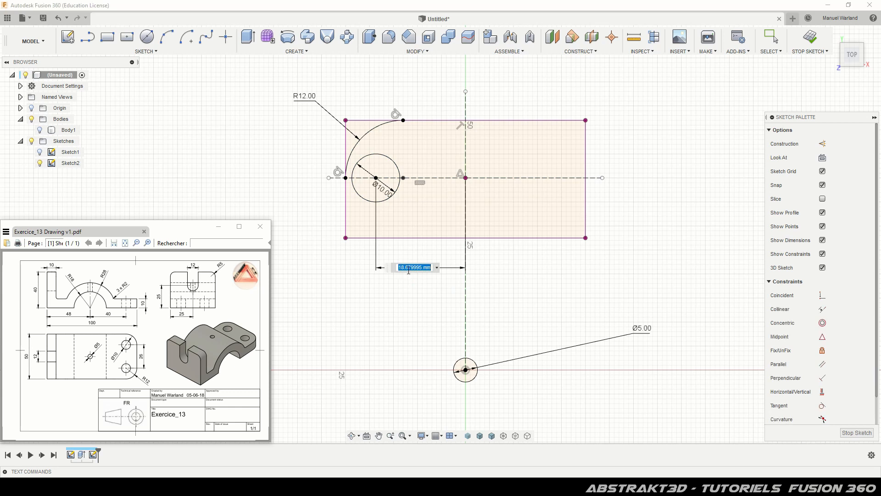
pyautogui.write('26/2')
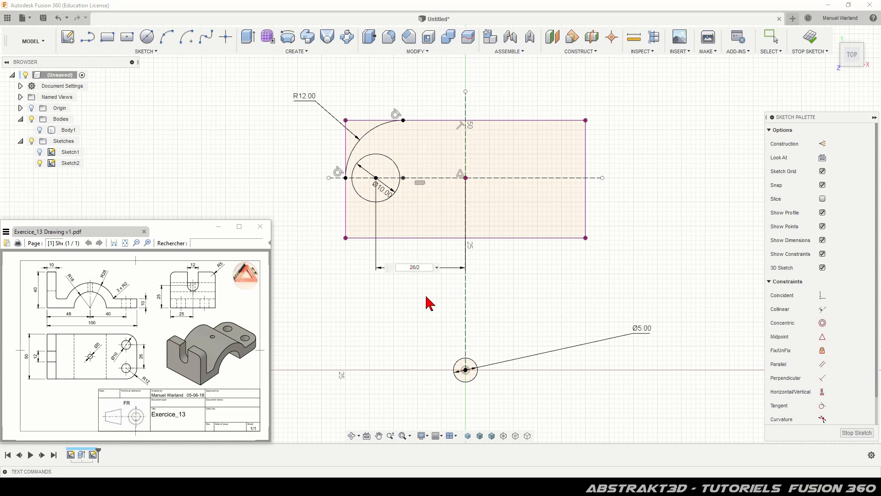
pyautogui.press('Return')
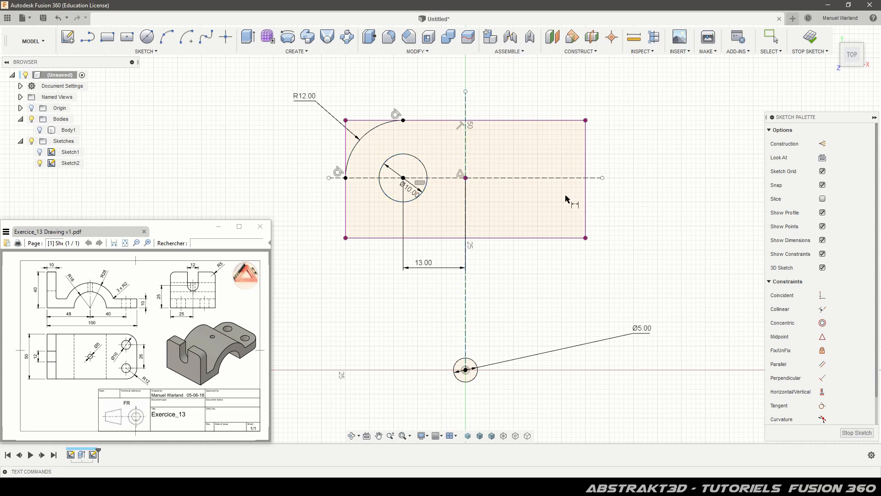
# Mirror the R12 corner arc and the 10 mm circle across the vertical construction line and finish the sketch.
pyautogui.click(219, 226)
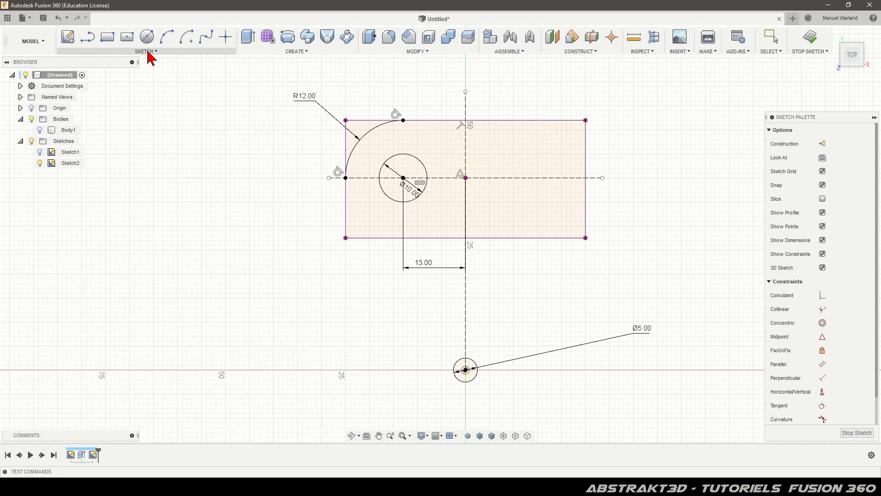
pyautogui.click(147, 52)
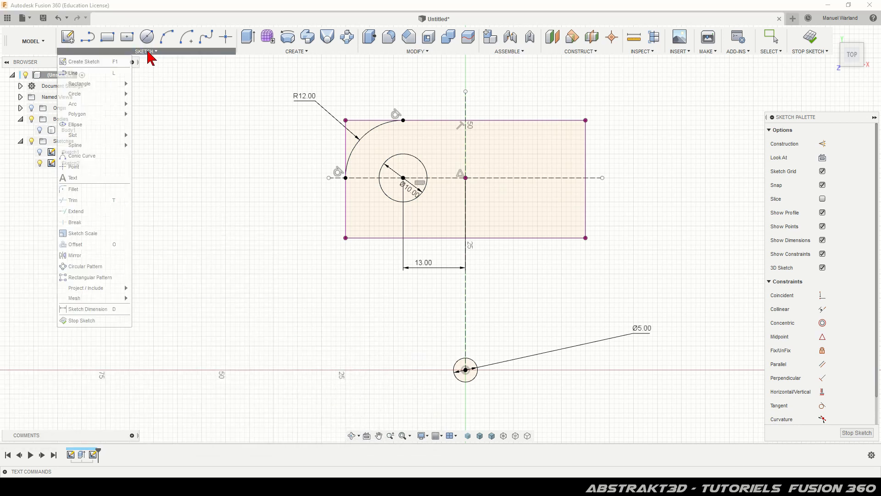
pyautogui.click(91, 256)
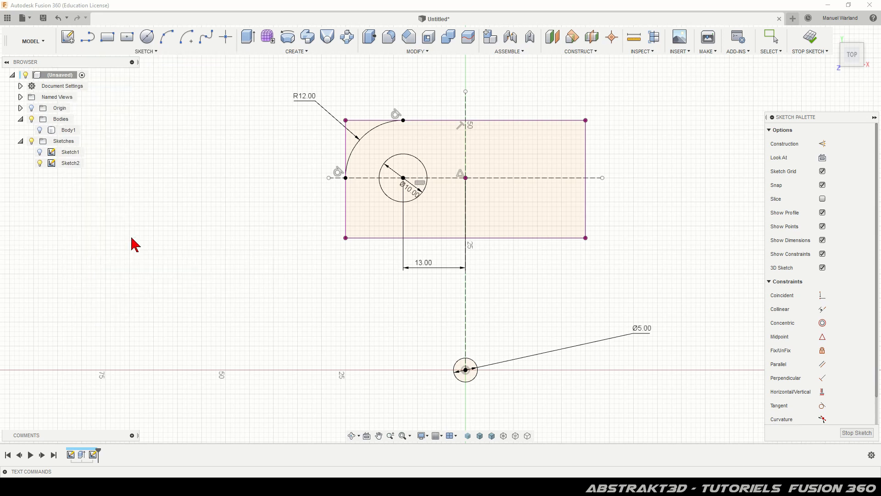
pyautogui.click(371, 130)
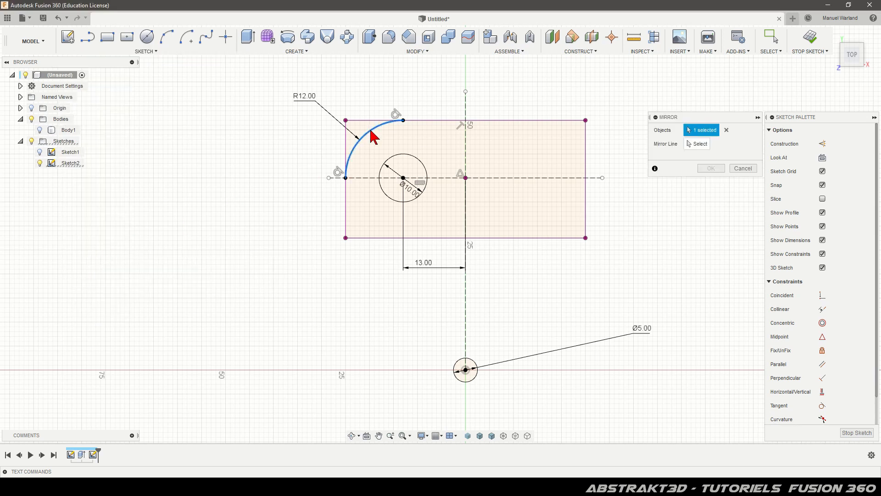
pyautogui.click(402, 160)
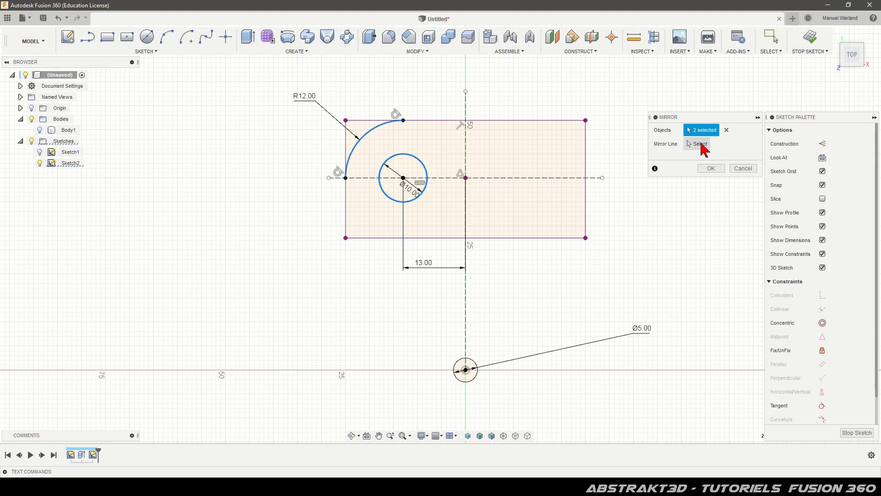
pyautogui.click(700, 144)
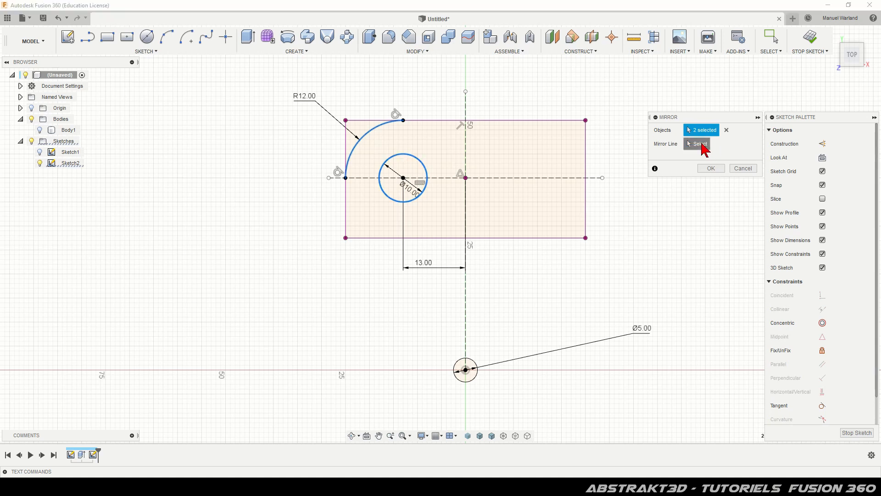
pyautogui.click(466, 107)
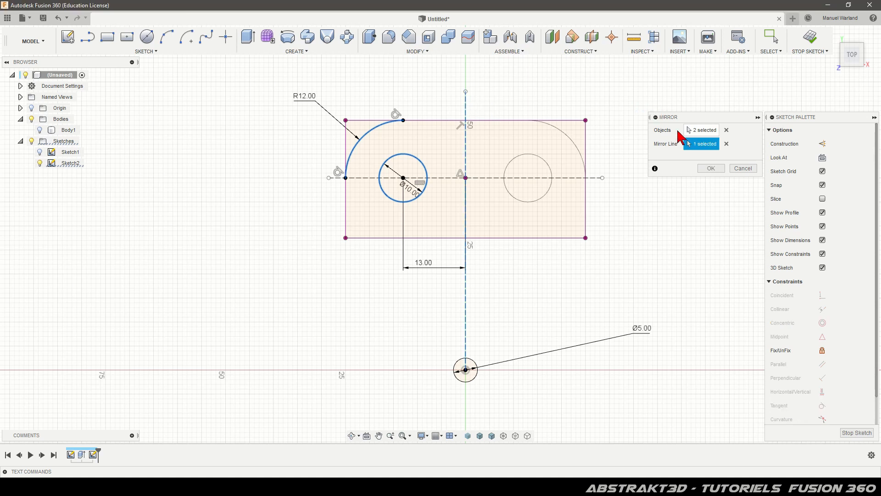
pyautogui.click(711, 168)
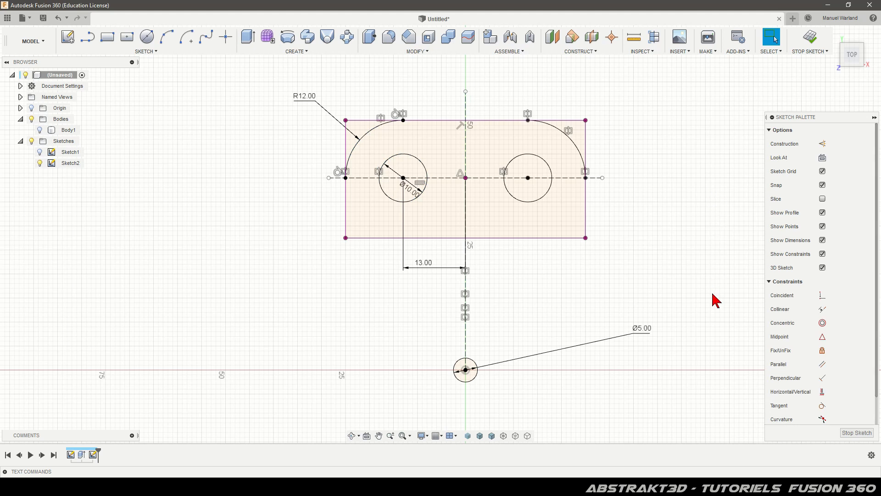
pyautogui.click(857, 433)
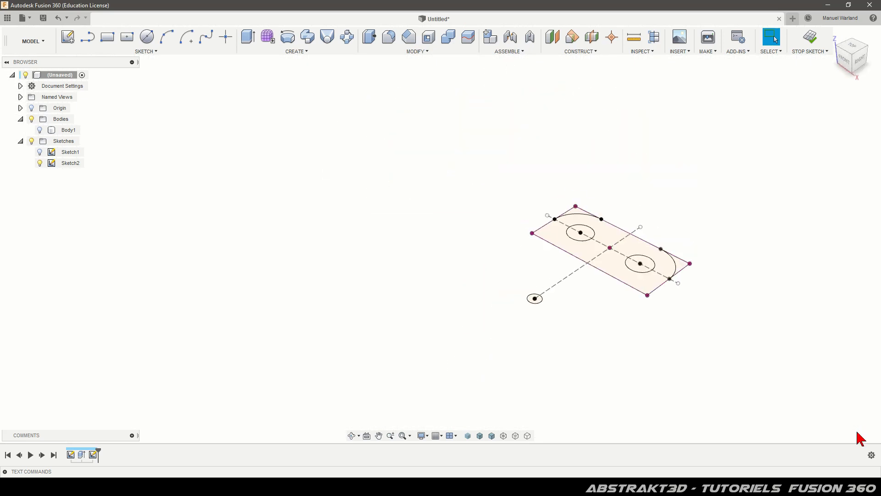
# Show the hidden body and extrude-cut the three circle profiles and the two outer corner profiles through it with the All extent.
pyautogui.scroll(2, 764, 225)
pyautogui.scroll(1, 425, 402)
pyautogui.scroll(2, 514, 329)
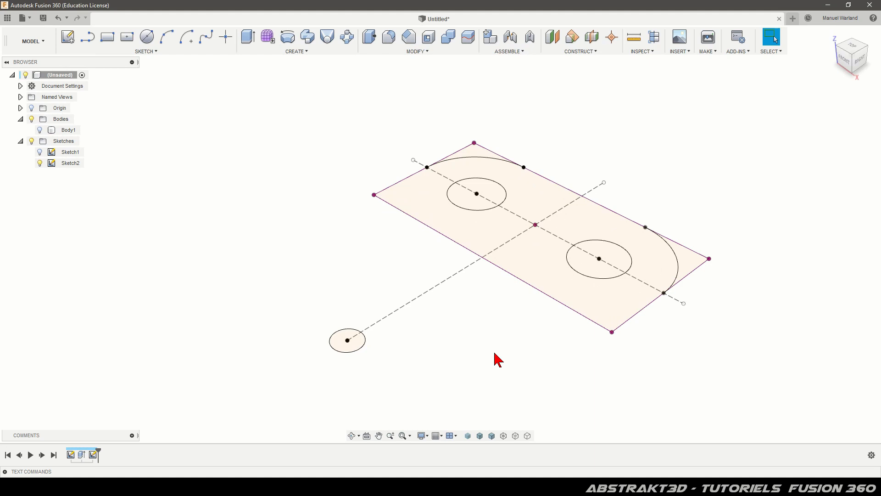
pyautogui.scroll(1, 498, 361)
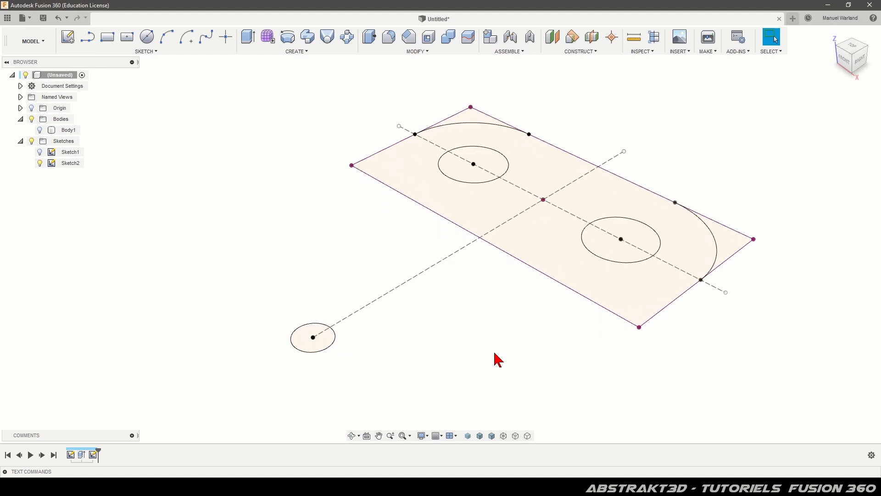
pyautogui.click(320, 345)
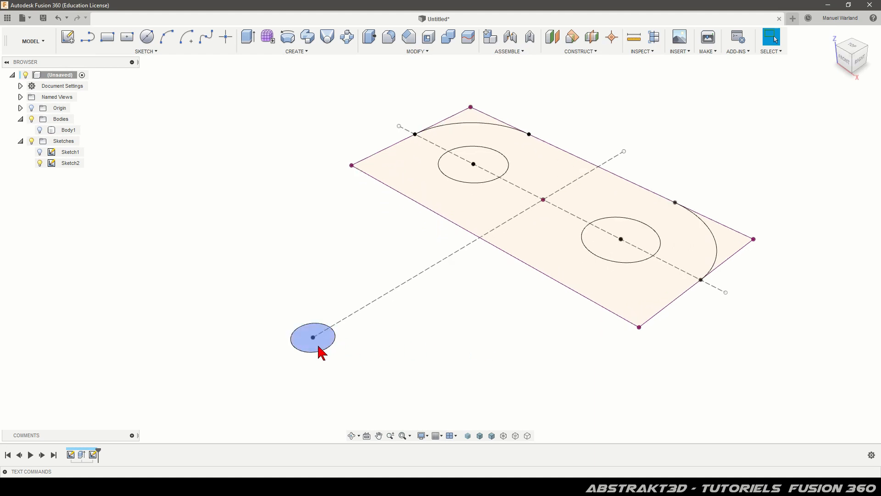
pyautogui.click(319, 352)
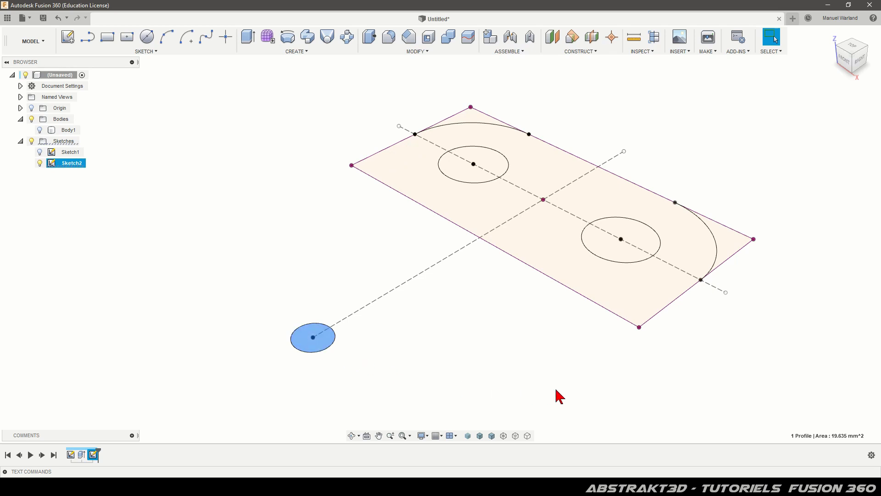
pyautogui.click(617, 252)
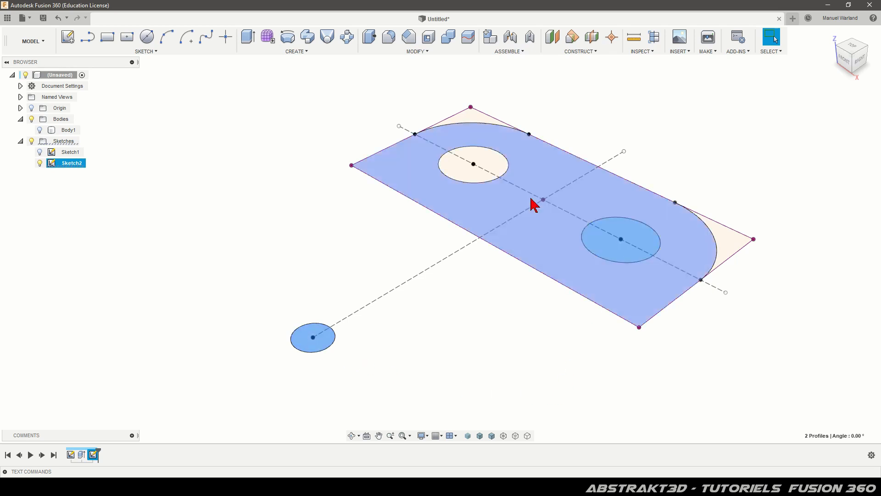
pyautogui.click(499, 166)
pyautogui.click(480, 123)
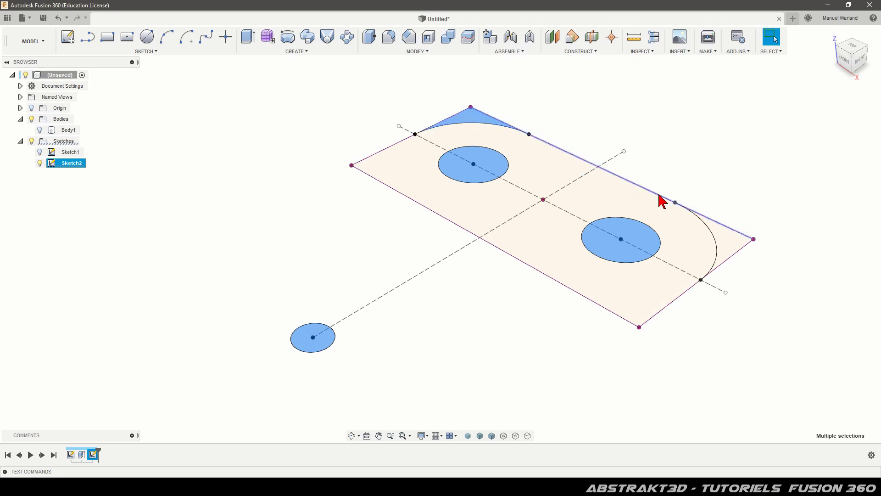
pyautogui.click(740, 246)
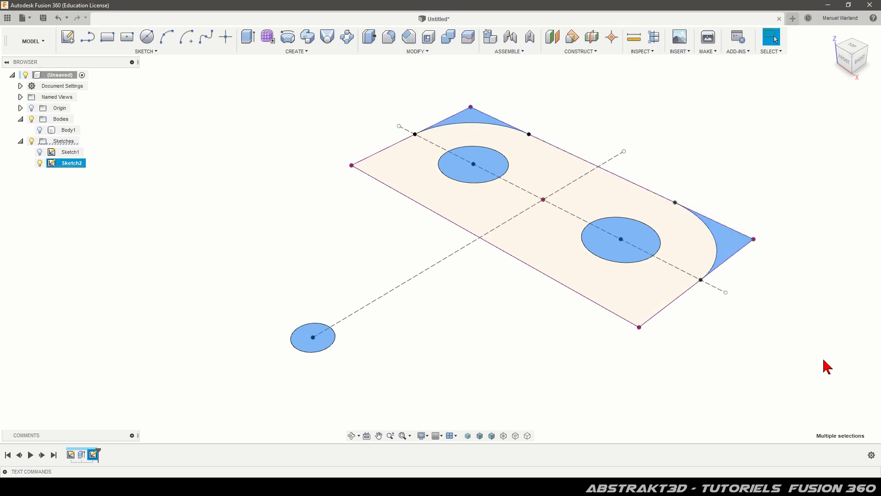
pyautogui.scroll(-1, 826, 367)
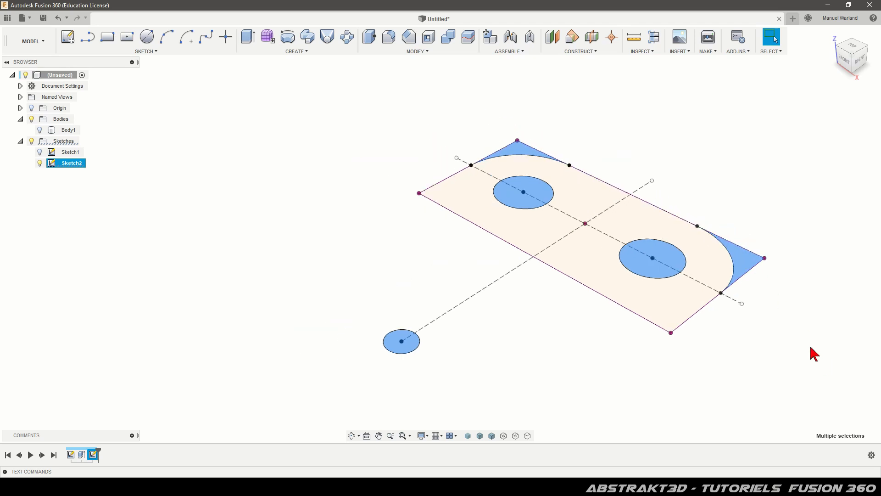
pyautogui.scroll(-1, 573, 232)
pyautogui.scroll(-1, 441, 216)
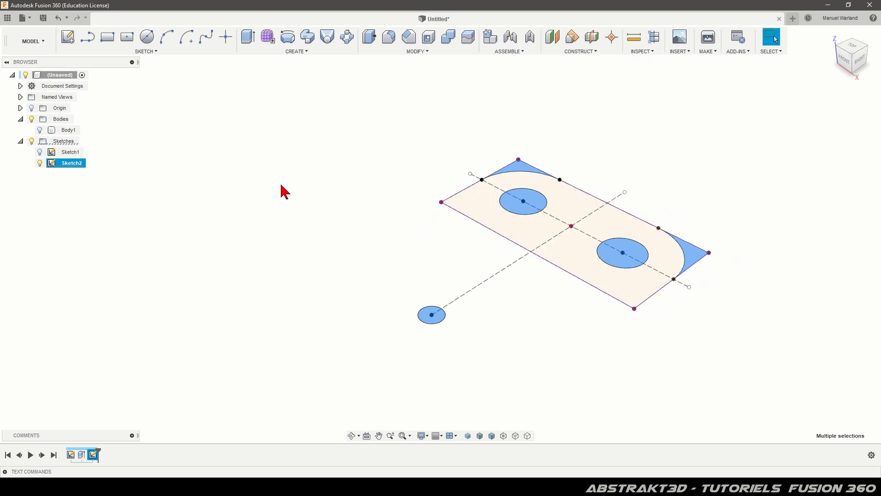
pyautogui.click(40, 130)
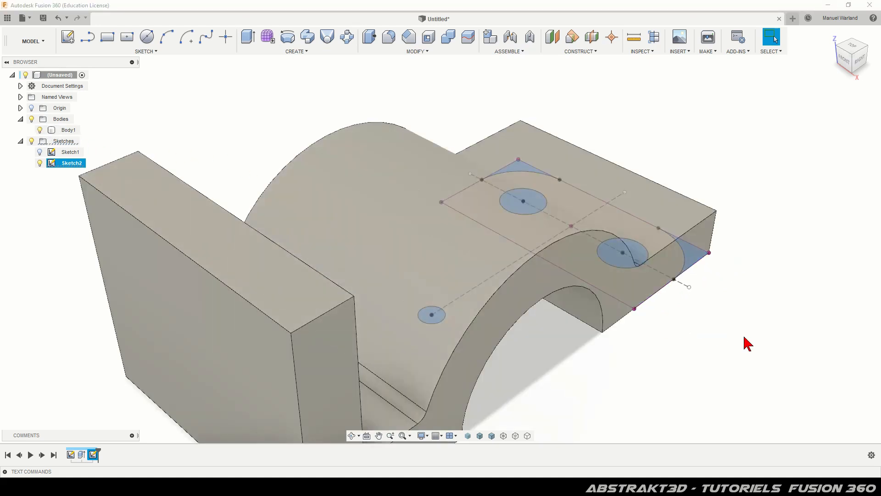
pyautogui.click(248, 37)
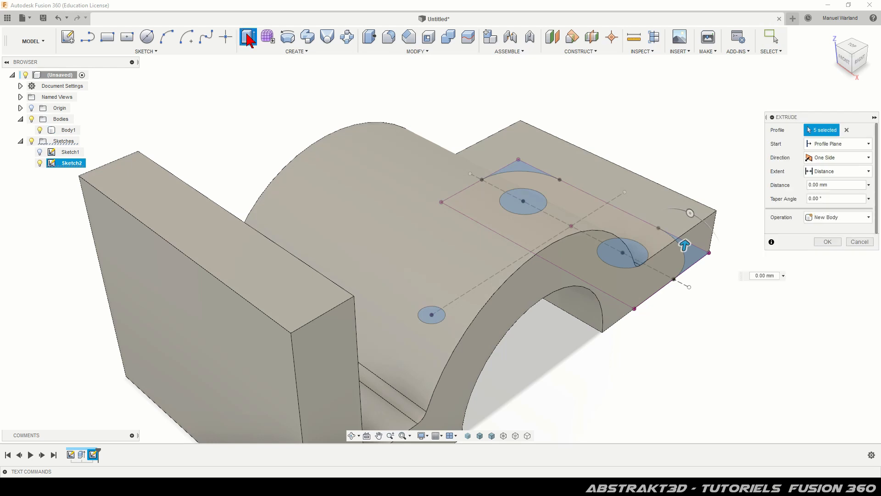
pyautogui.click(847, 174)
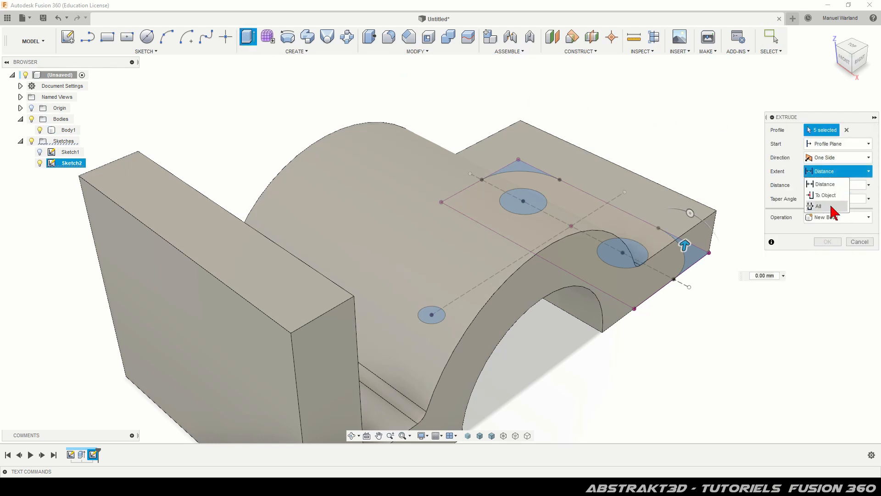
pyautogui.click(821, 206)
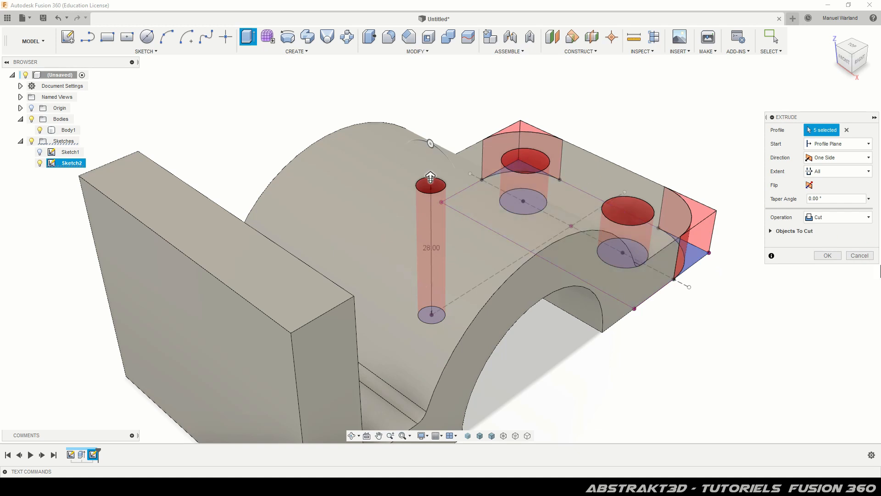
pyautogui.click(834, 257)
# Create a sketch on the outer face of the upright plate and project that face's outline into it.
pyautogui.scroll(-3, 712, 188)
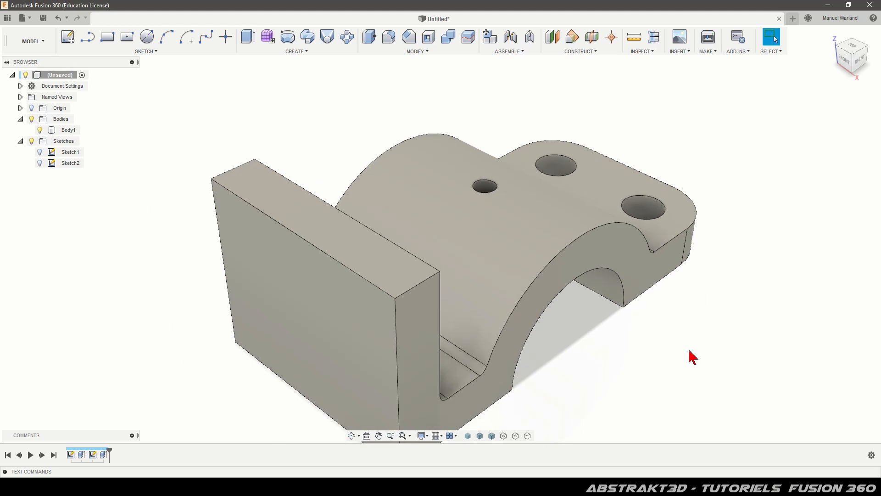
pyautogui.keyDown('shift'); pyautogui.moveTo(664, 355); pyautogui.dragTo(649, 338, button='middle'); pyautogui.keyUp('shift')
pyautogui.press('Escape')
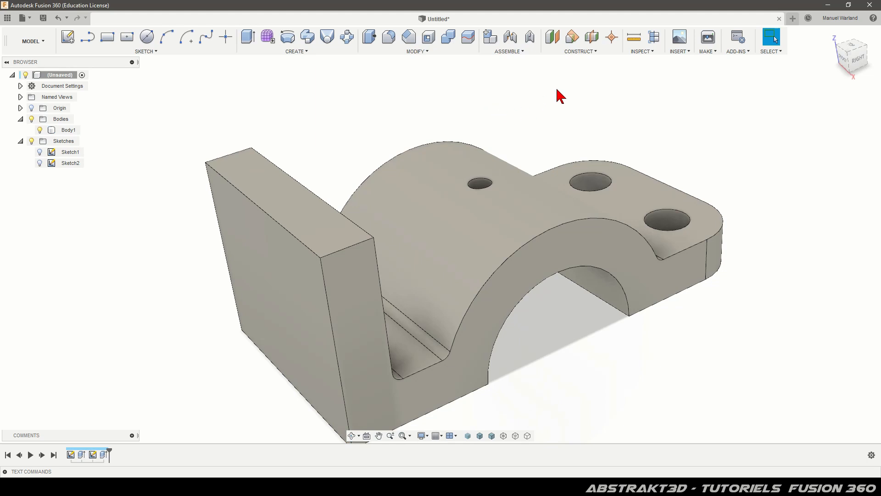
pyautogui.scroll(-1, 557, 89)
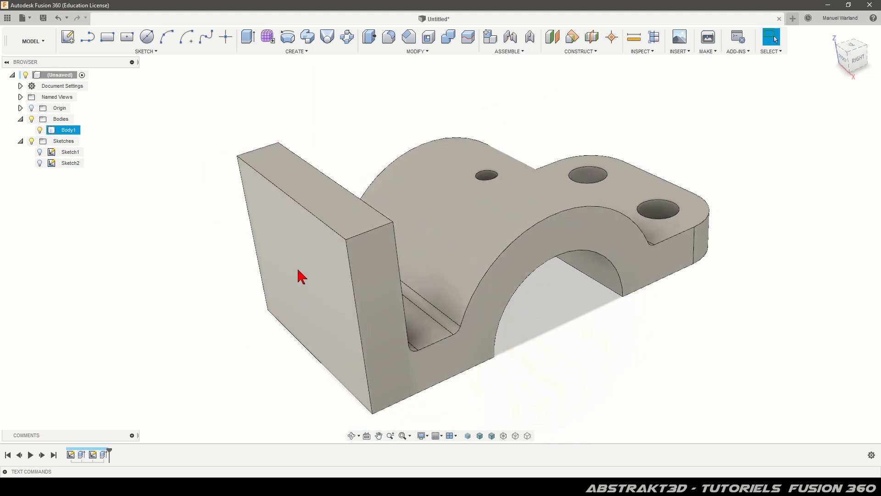
pyautogui.keyDown('shift'); pyautogui.moveTo(509, 209); pyautogui.dragTo(478, 305, button='middle'); pyautogui.keyUp('shift')
pyautogui.press('Escape')
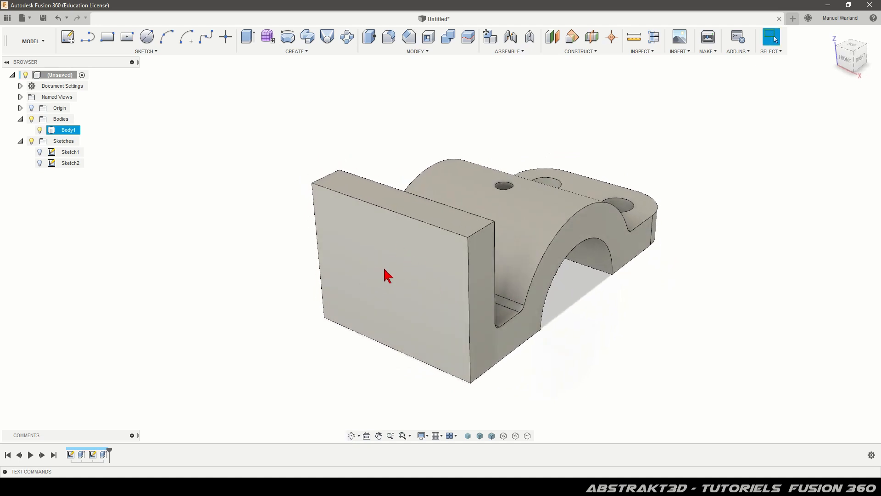
pyautogui.click(403, 277)
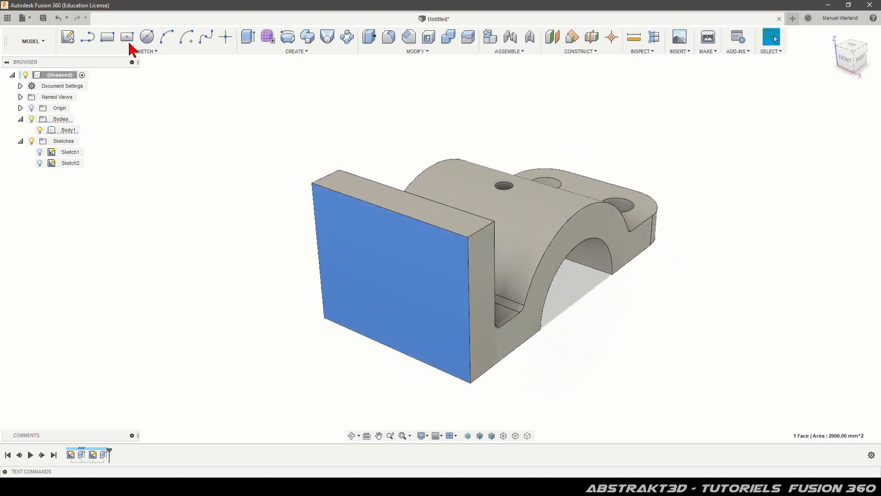
pyautogui.click(66, 39)
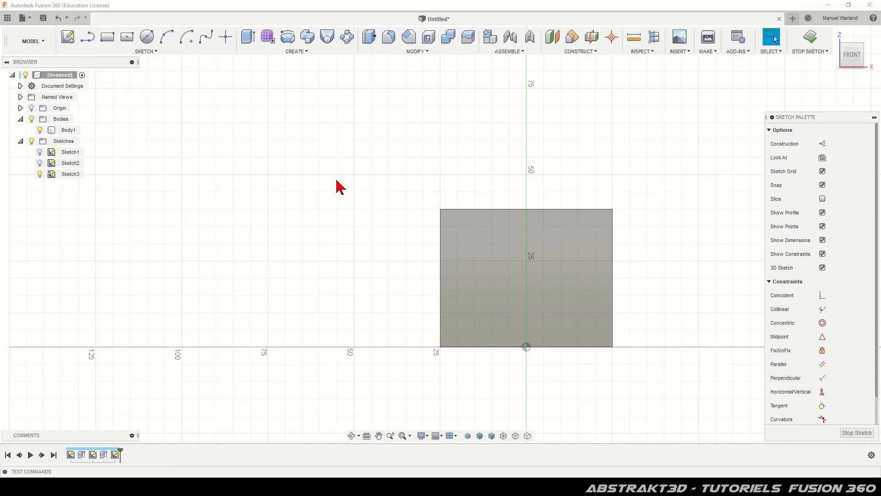
pyautogui.press('p')
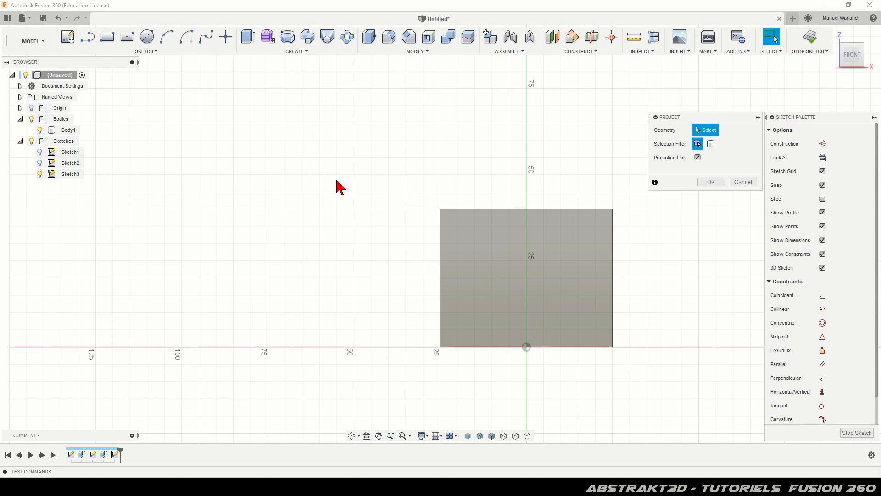
pyautogui.click(570, 273)
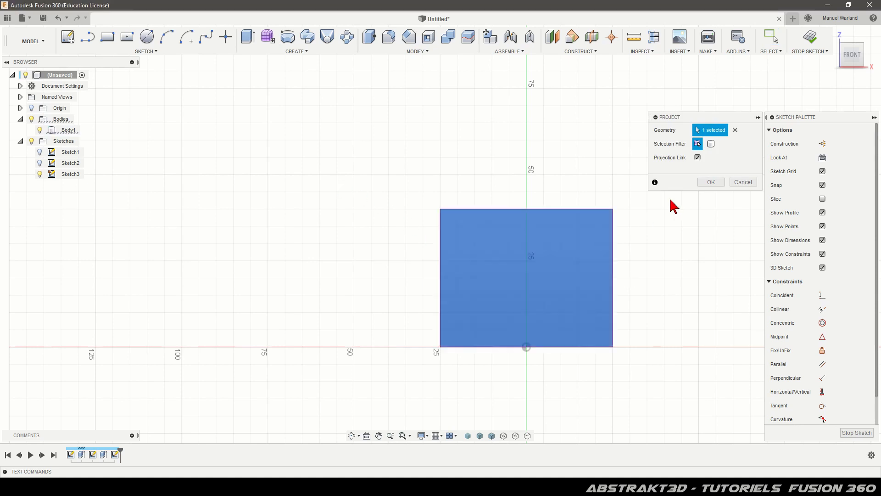
pyautogui.click(711, 182)
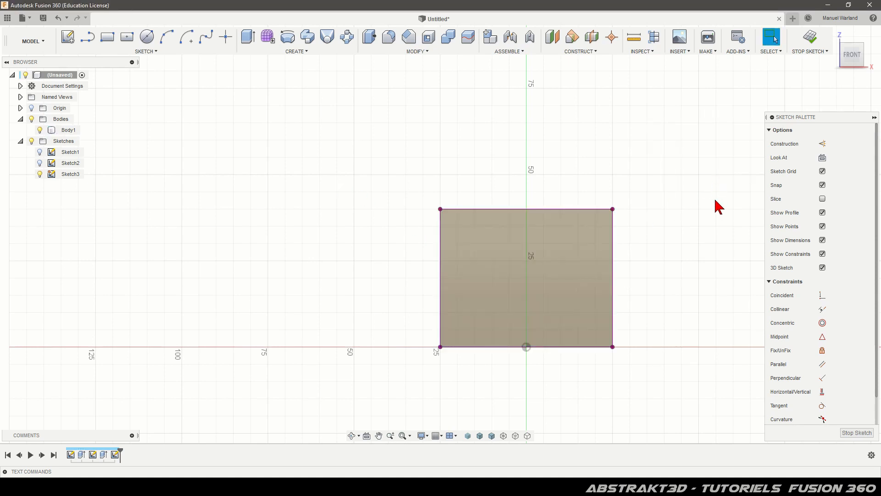
# Hide the body and draw a vertical line about 45 mm long from the origin up past the projected upper edge.
pyautogui.click(40, 130)
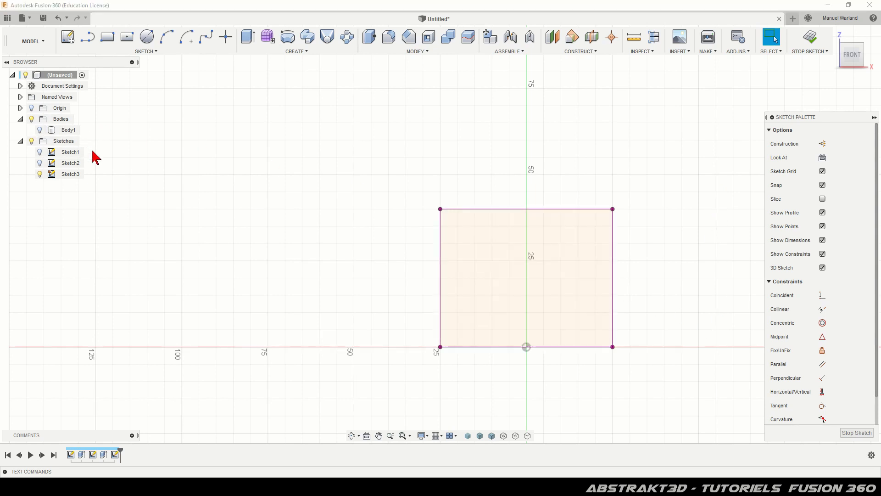
pyautogui.click(87, 37)
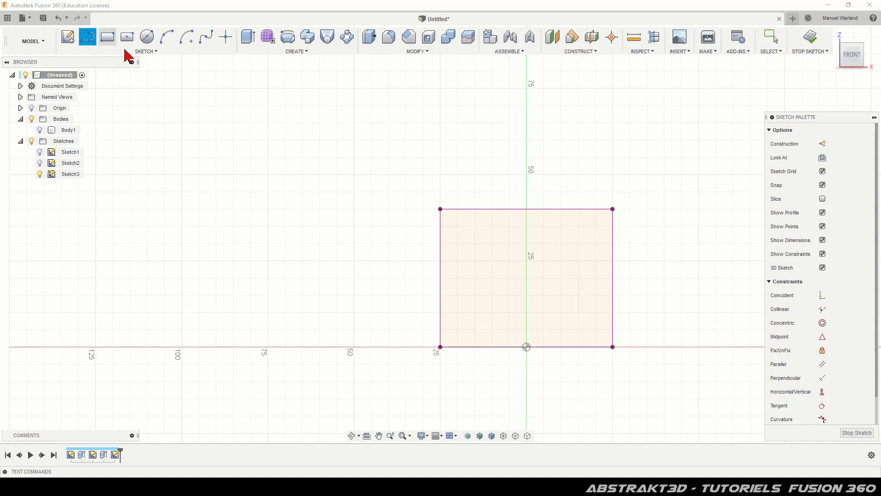
pyautogui.click(527, 346)
pyautogui.click(527, 191)
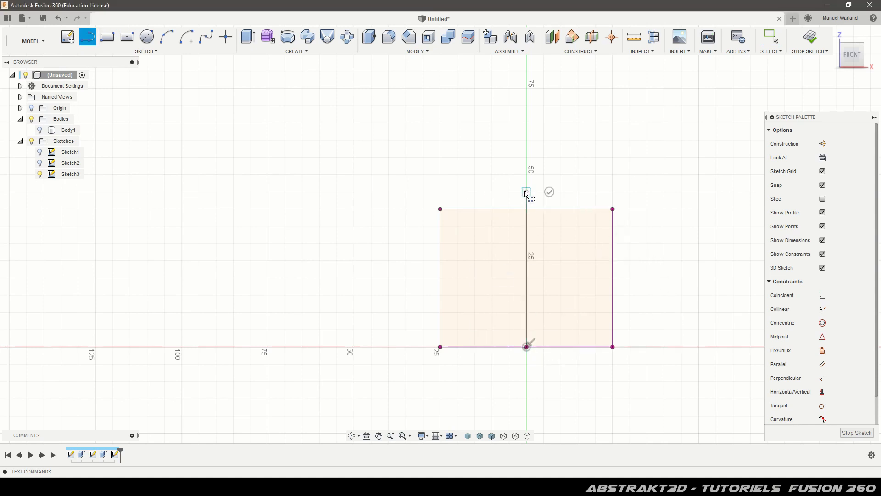
pyautogui.press('Escape')
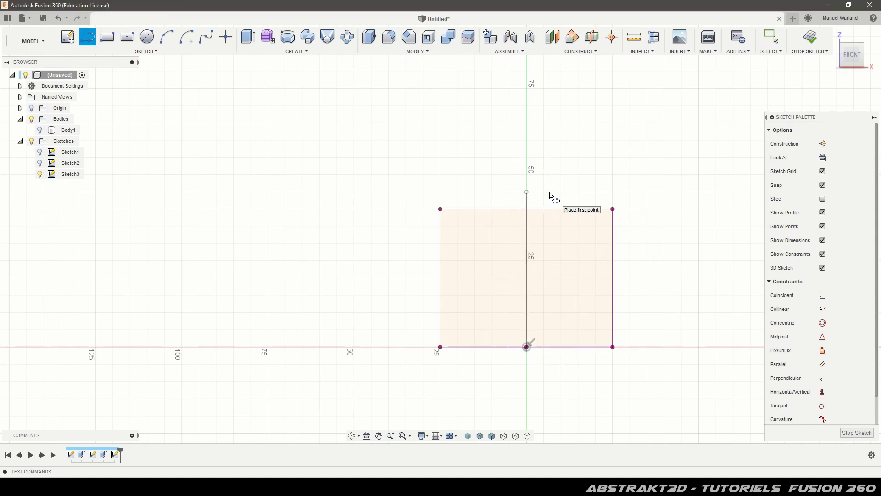
# Convert the vertical line through the origin into a construction line.
pyautogui.press('Escape')
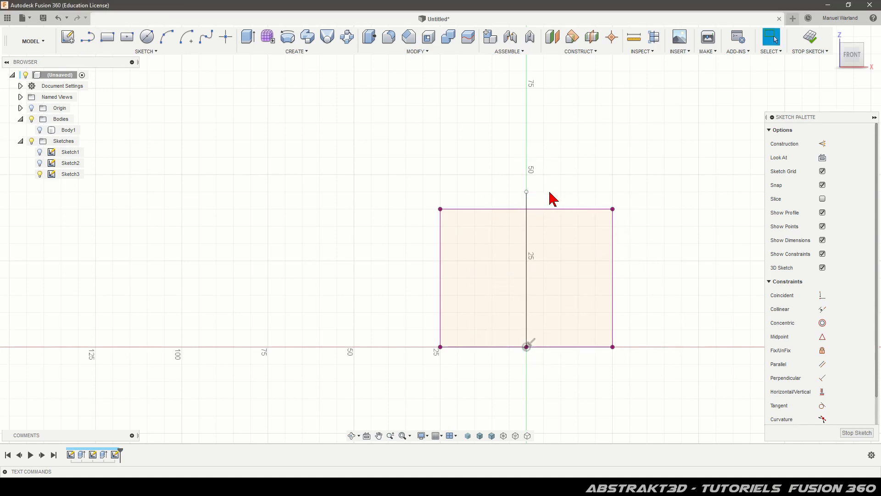
pyautogui.click(769, 35)
pyautogui.click(527, 204)
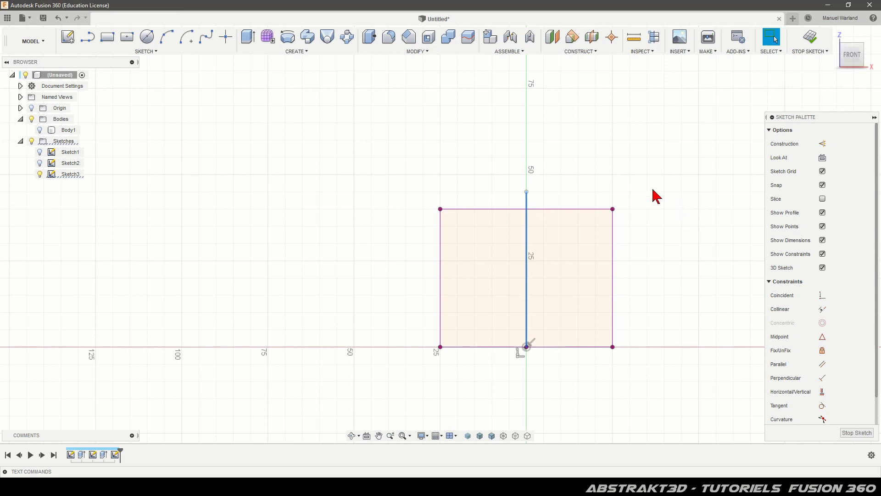
pyautogui.click(822, 144)
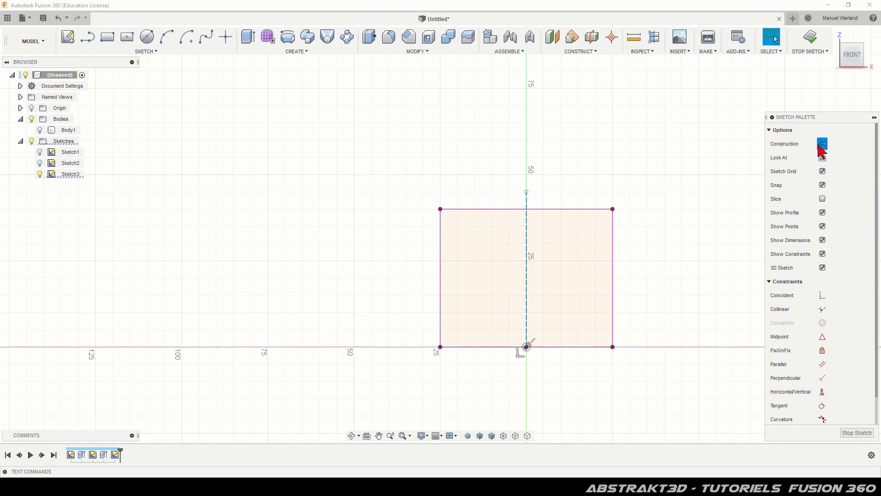
pyautogui.click(699, 238)
# Draw a 12 mm diameter circle centred on the construction line in the plate's upper half and bring up the PDF drawing.
pyautogui.scroll(3, 706, 225)
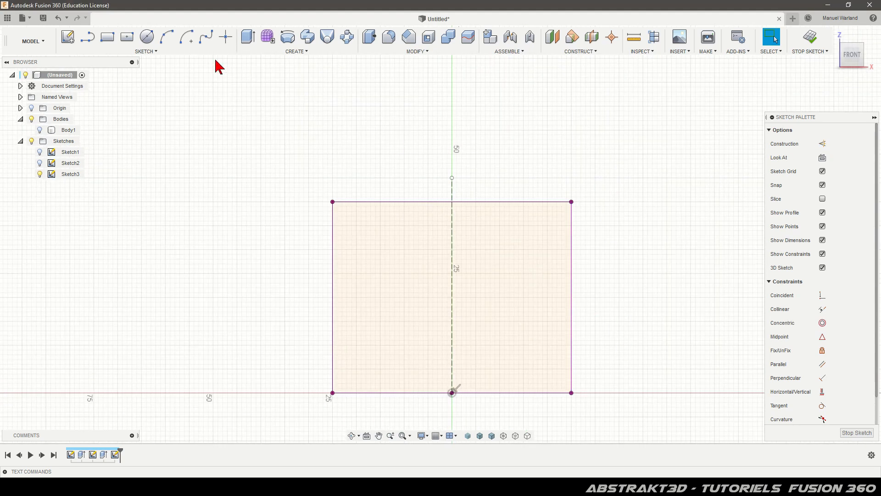
pyautogui.click(147, 38)
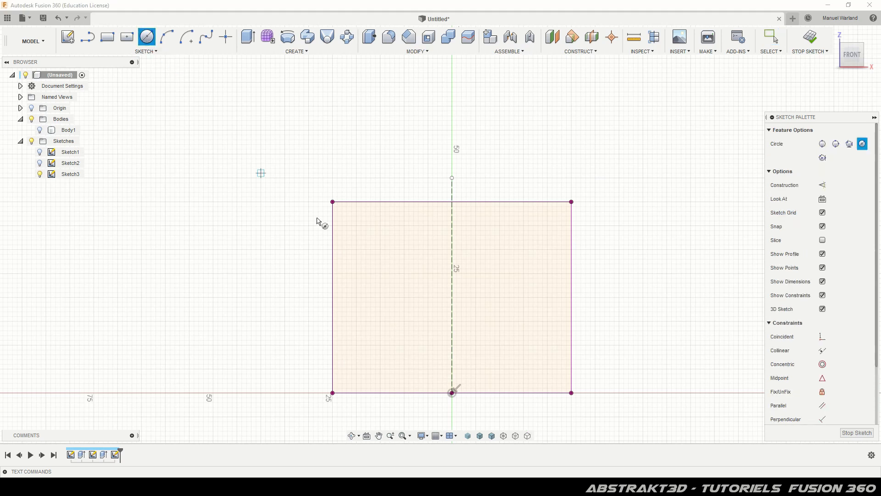
pyautogui.click(452, 260)
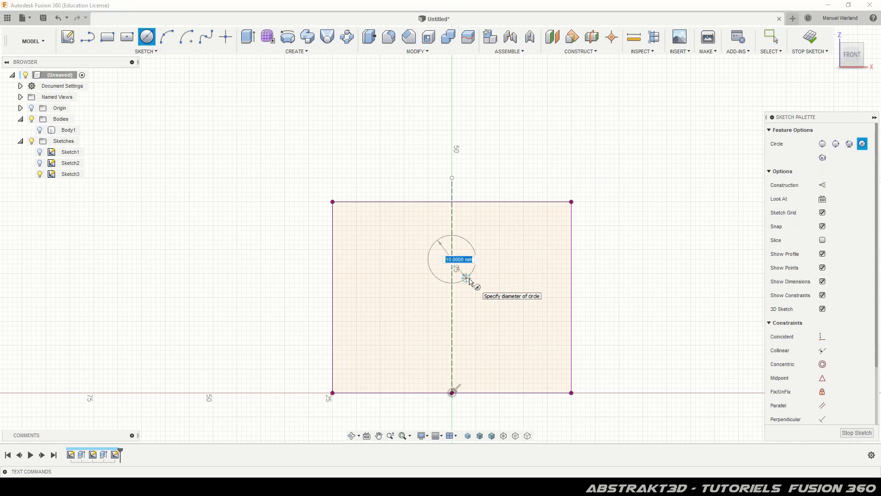
pyautogui.write('12')
pyautogui.press('Return')
pyautogui.press('Escape')
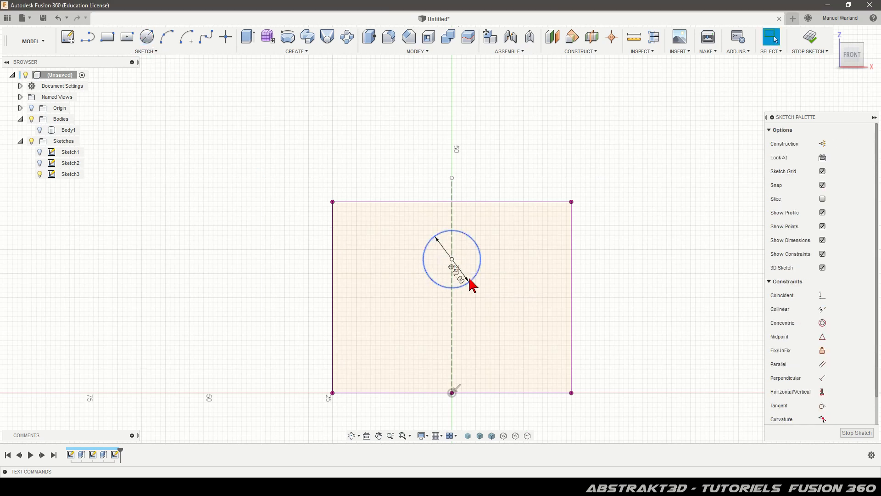
pyautogui.hotkey('alt', 'Tab')
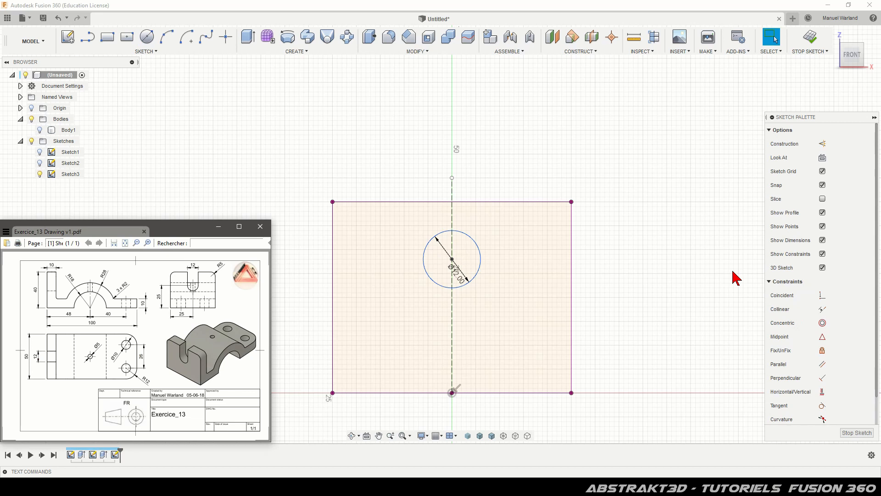
pyautogui.click(457, 288)
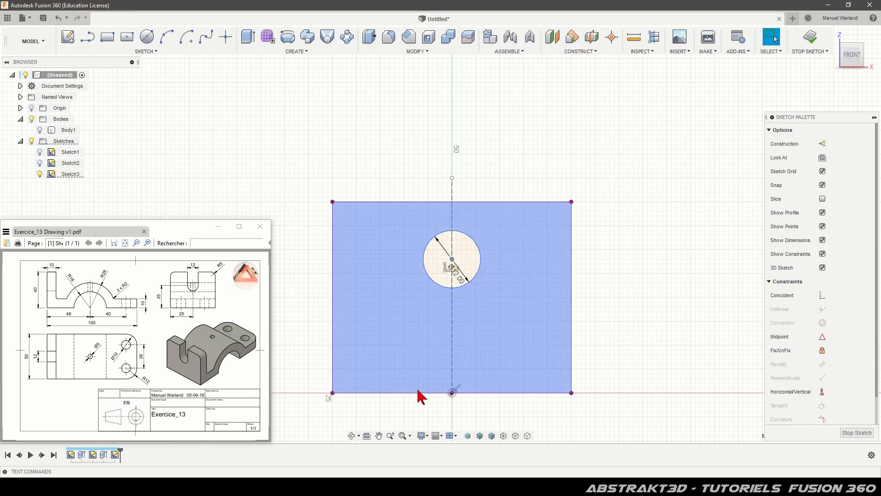
pyautogui.click(417, 393)
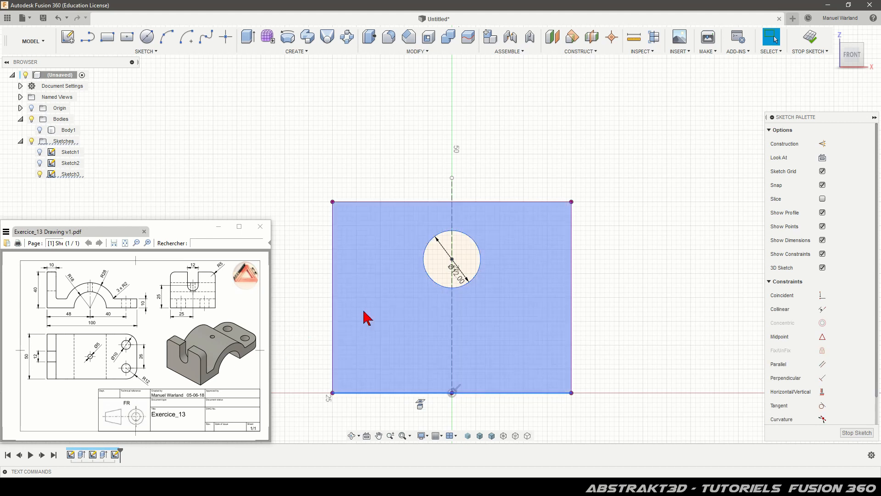
pyautogui.press('Escape')
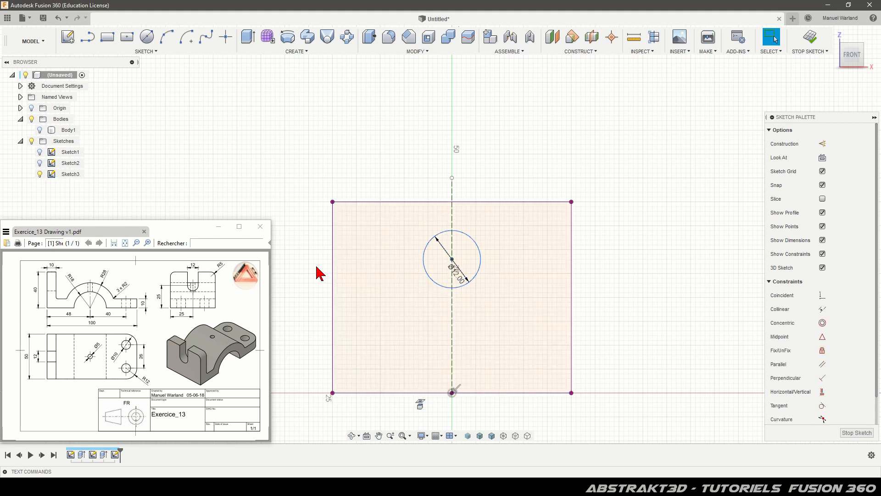
# Dimension the circle's centre 25 mm above the plate's bottom edge.
pyautogui.press('d')
pyautogui.click(429, 393)
pyautogui.click(452, 259)
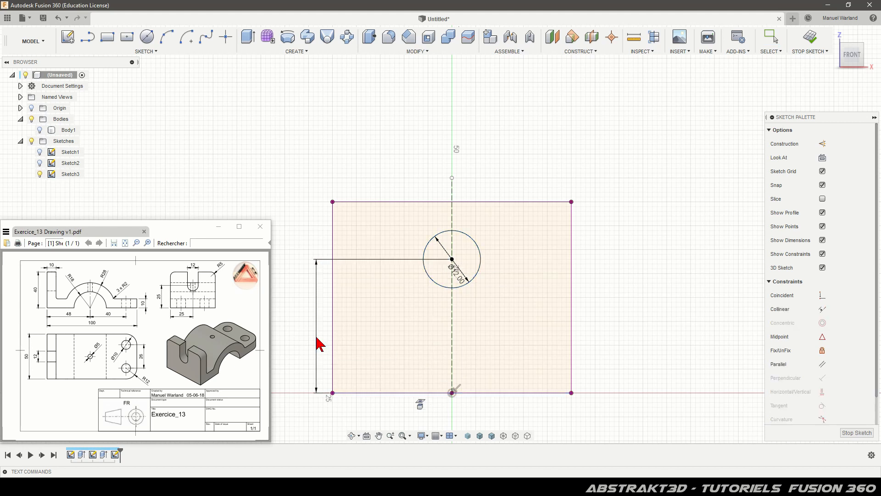
pyautogui.click(317, 339)
pyautogui.write('25')
pyautogui.press('Return')
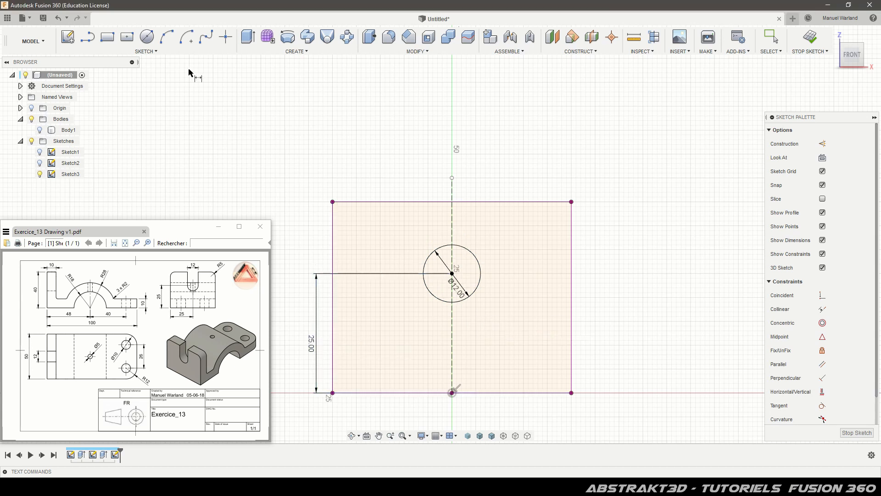
# Draw two lines from the left and right sides of the circle up to the plate's top edge.
pyautogui.click(88, 38)
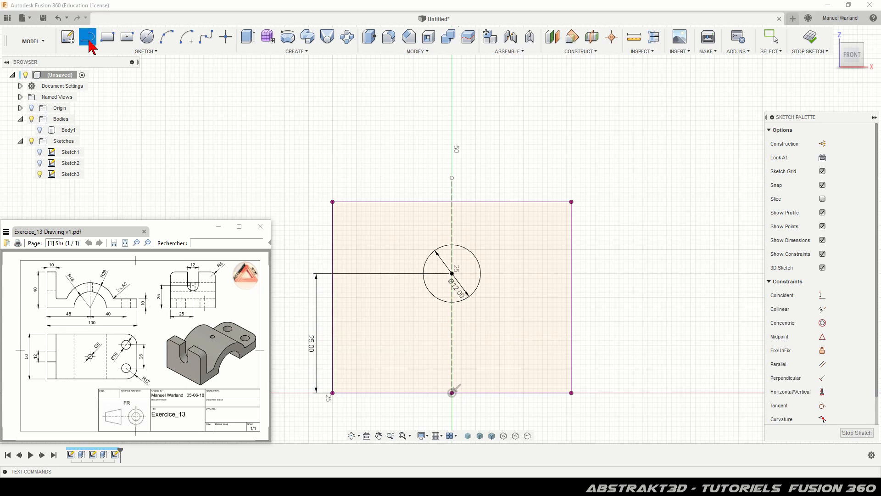
pyautogui.click(423, 275)
pyautogui.doubleClick(417, 202)
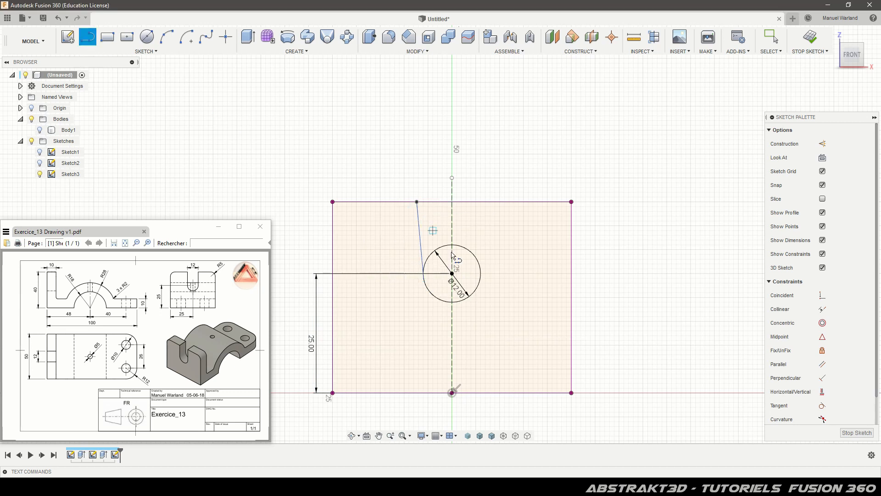
pyautogui.click(480, 276)
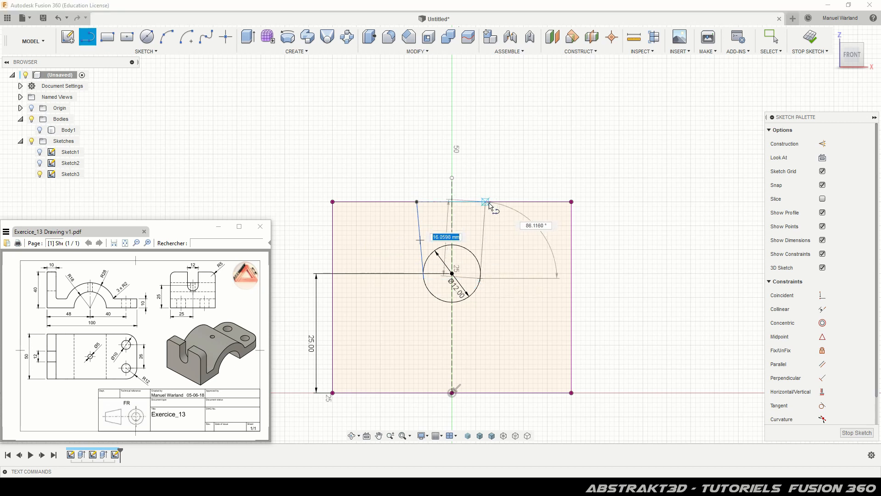
pyautogui.doubleClick(485, 202)
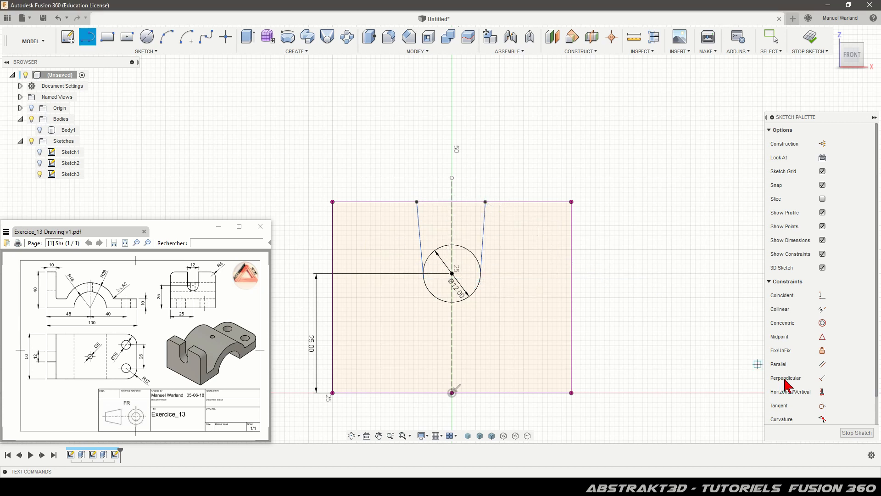
# Make both slot side lines tangent to the 12 mm circle.
pyautogui.click(821, 407)
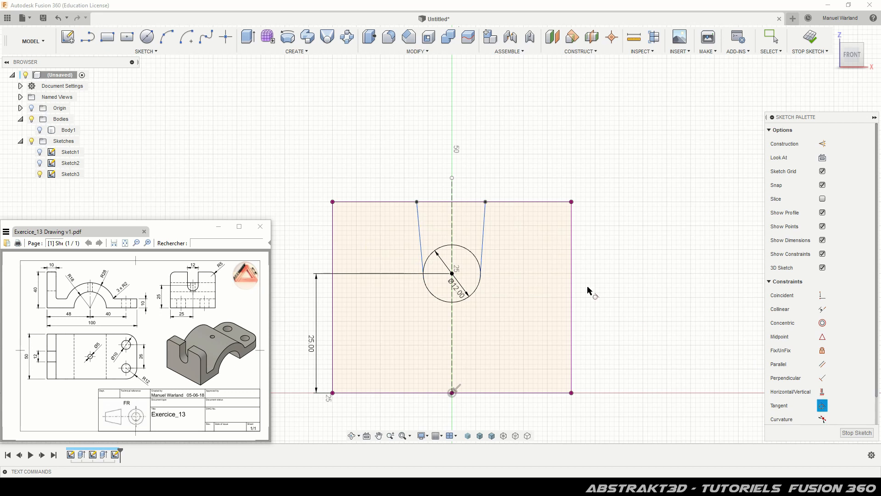
pyautogui.click(484, 251)
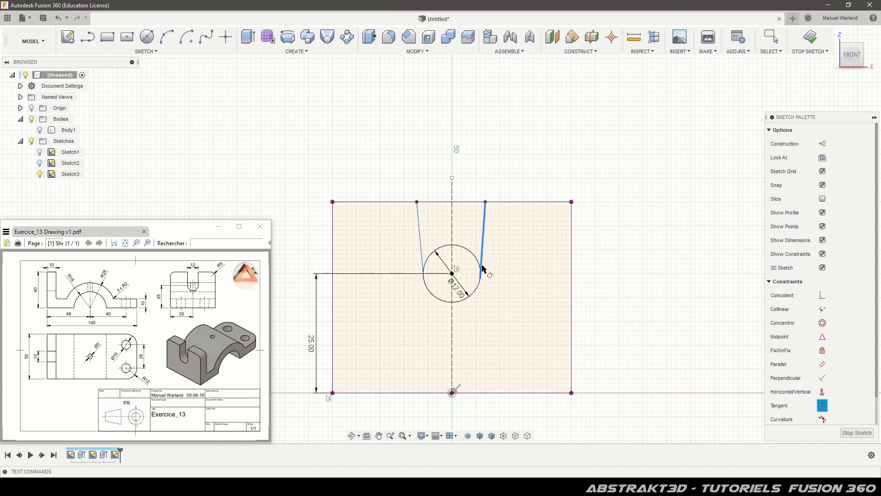
pyautogui.click(478, 290)
pyautogui.click(421, 250)
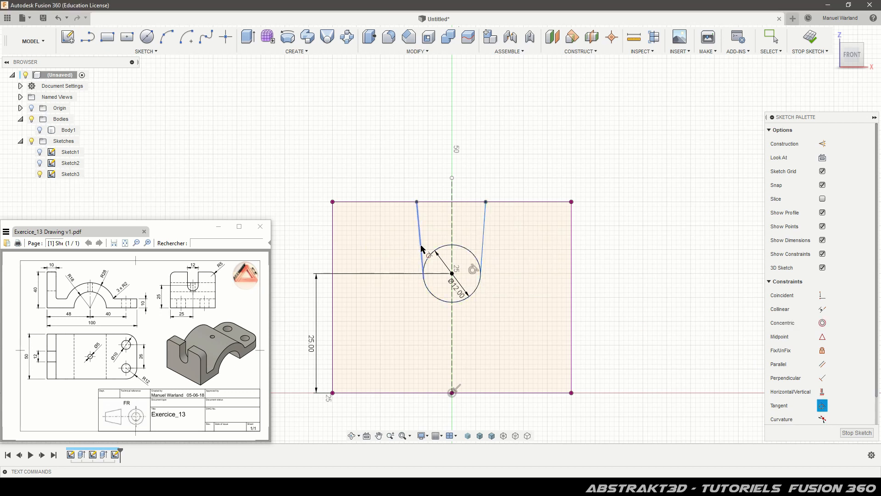
pyautogui.click(432, 293)
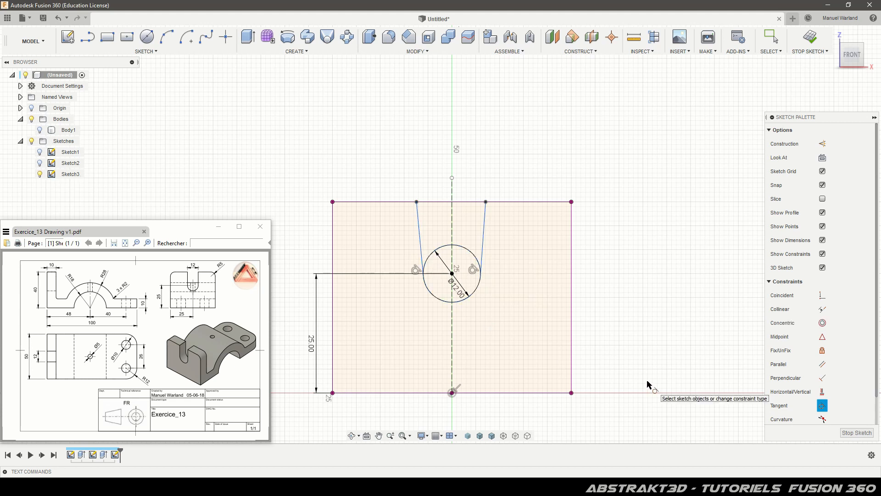
# Constrain both slot side lines to be vertical.
pyautogui.click(822, 391)
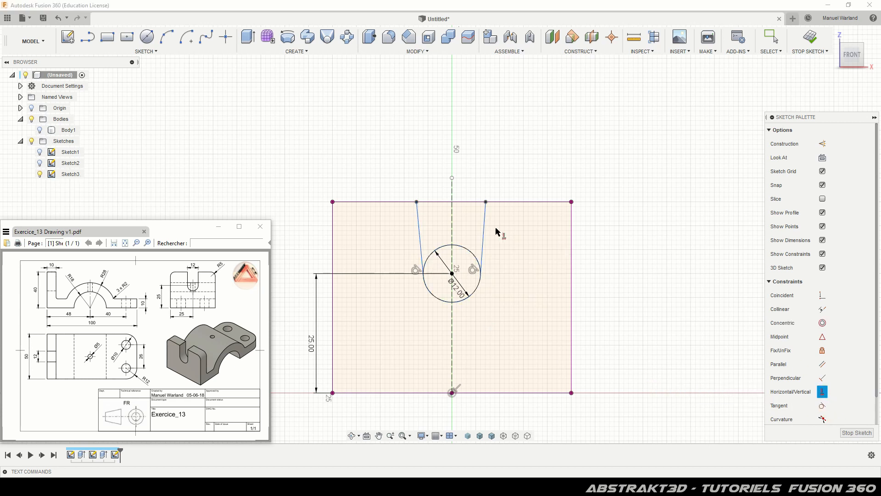
pyautogui.click(485, 231)
pyautogui.click(420, 232)
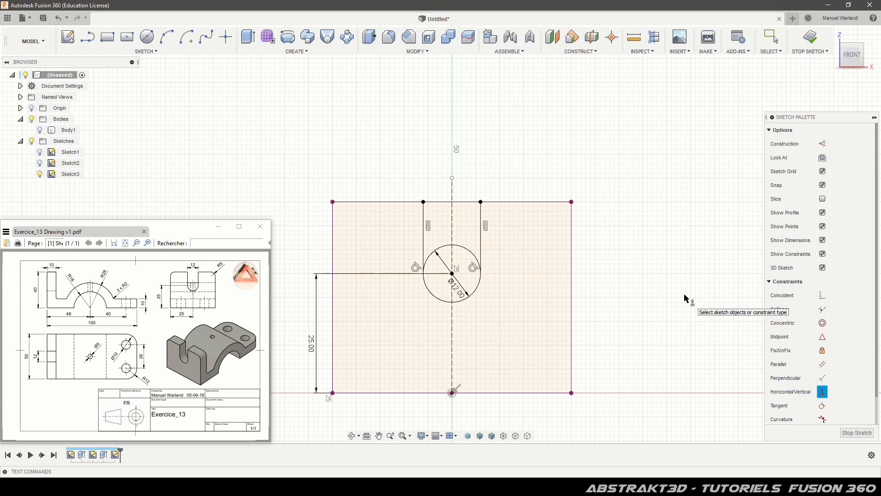
# Trim away the circle's upper arc between the two vertical lines to leave a U-shaped slot.
pyautogui.press('Escape')
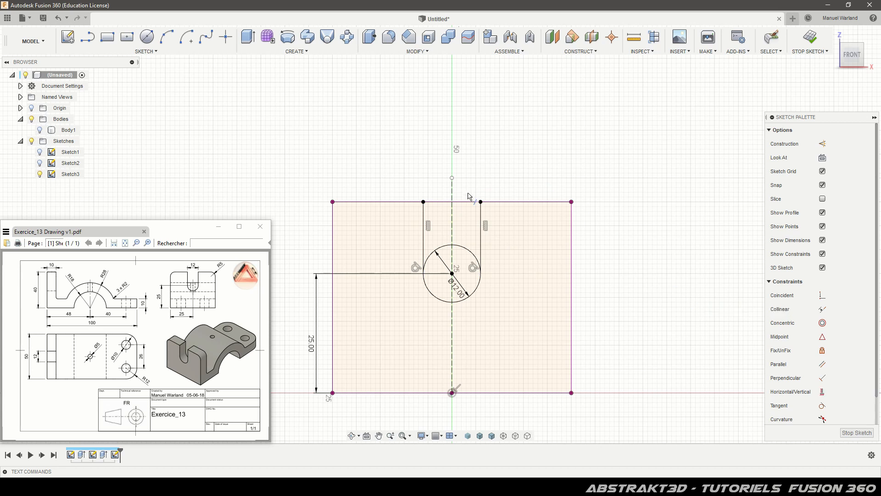
pyautogui.click(467, 254)
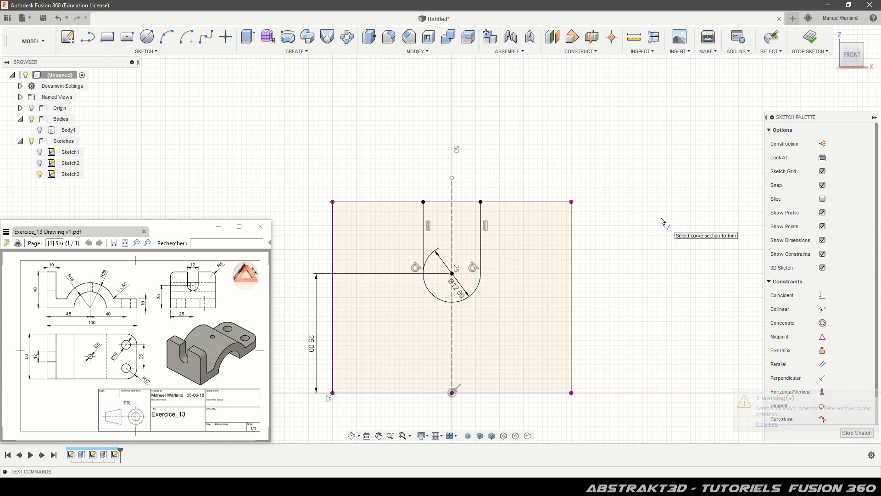
pyautogui.press('Escape')
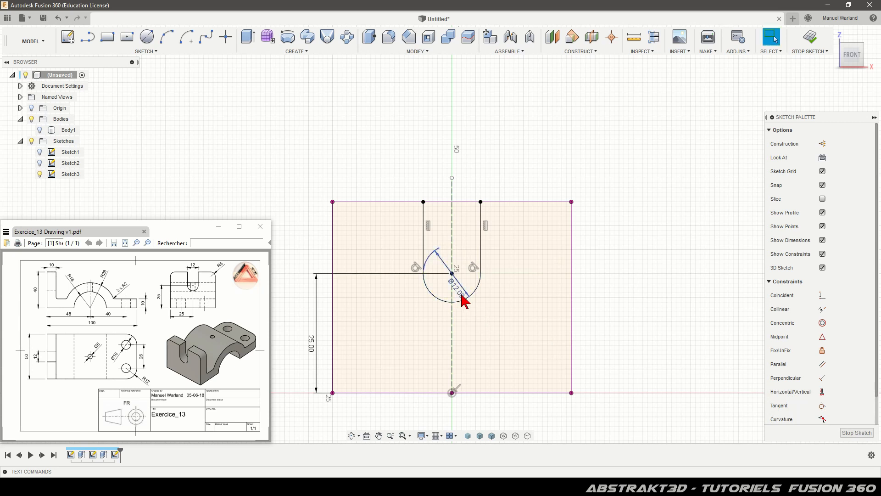
# Switch the slot arc's diameter dimension to a radius, and reposition it and the 25 mm height dimension outside the slot and plate.
pyautogui.moveTo(462, 295); pyautogui.dragTo(509, 324)
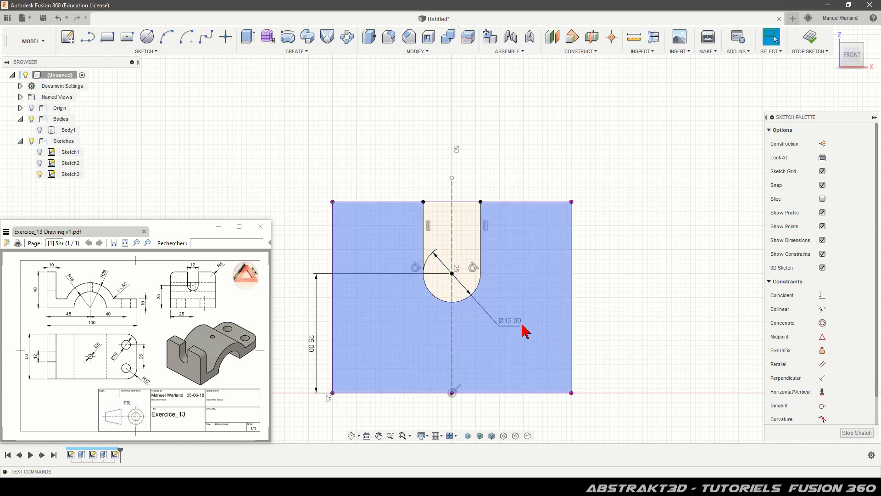
pyautogui.rightClick(508, 324)
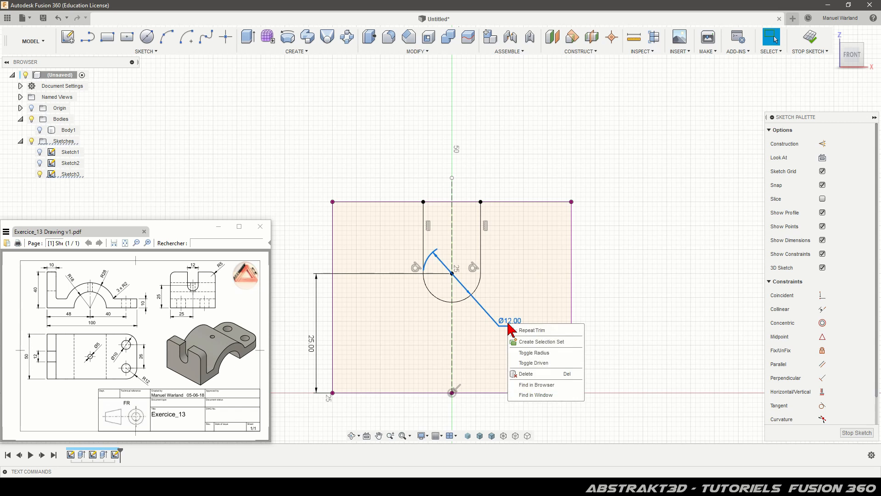
pyautogui.click(532, 353)
pyautogui.moveTo(507, 323); pyautogui.dragTo(488, 328)
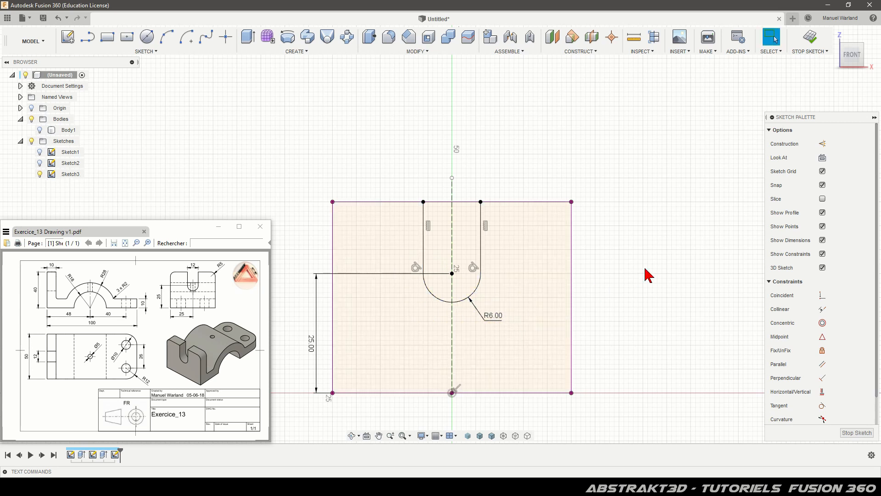
pyautogui.moveTo(309, 340); pyautogui.dragTo(302, 346)
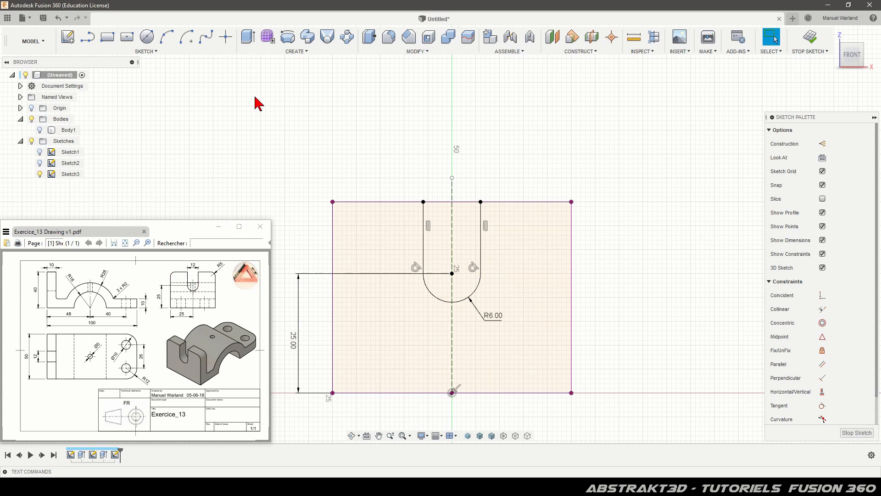
# Draw a three-point arc across the plate's upper-left corner, from the left edge to the top edge and tangent to the top.
pyautogui.click(166, 37)
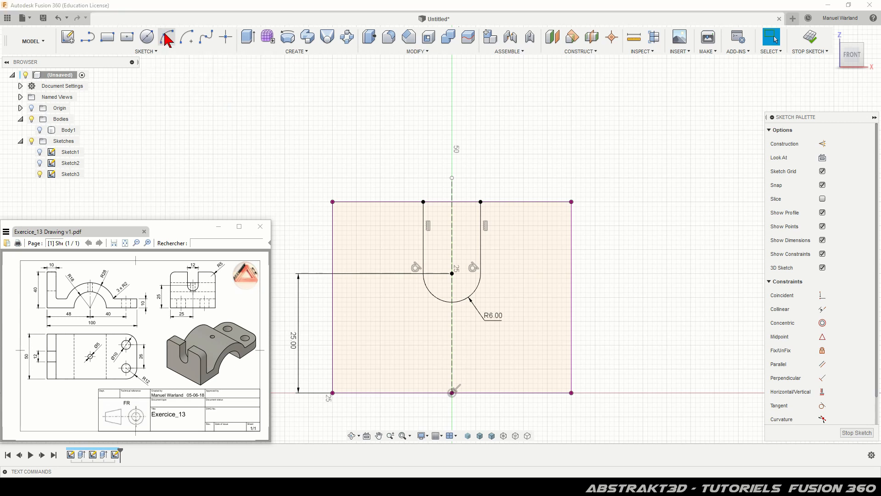
pyautogui.click(333, 225)
pyautogui.click(361, 202)
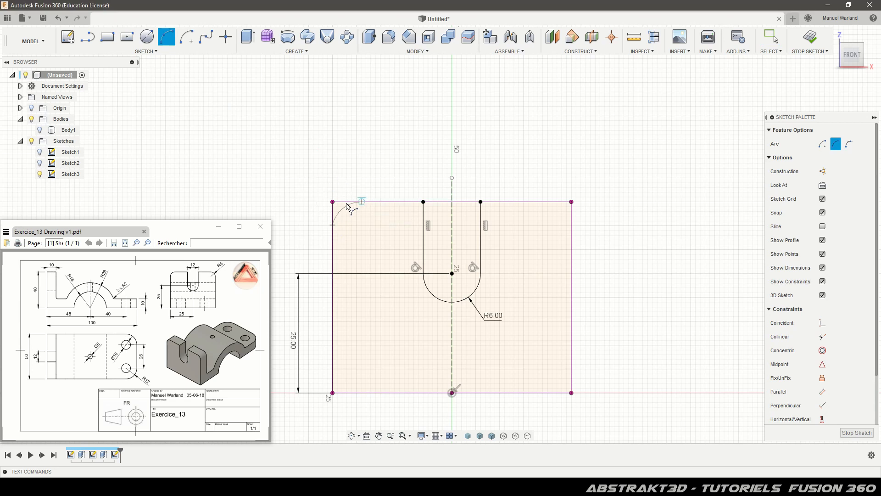
pyautogui.click(351, 208)
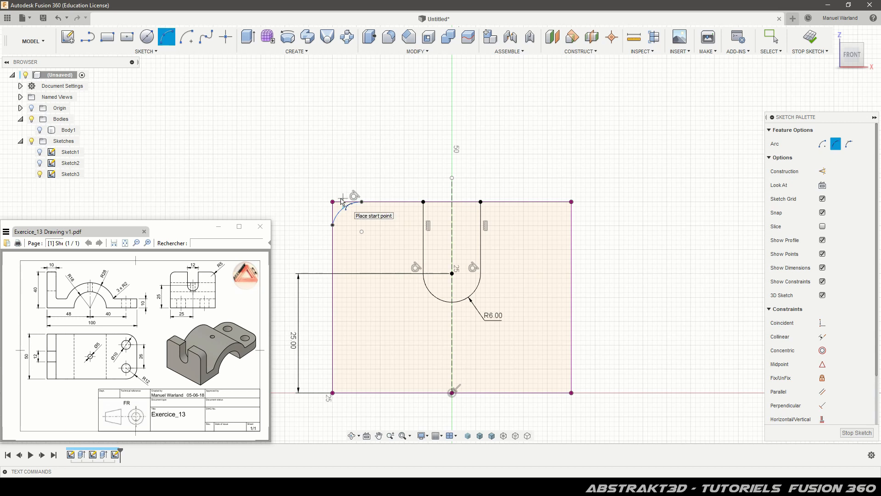
# Constrain the upper-left corner arc to be tangent to the plate's left edge.
pyautogui.scroll(-1, 814, 369)
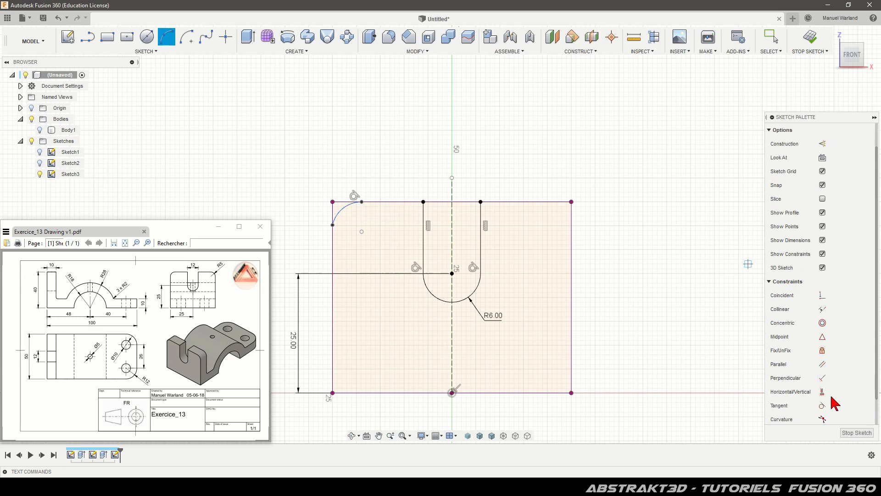
pyautogui.click(824, 407)
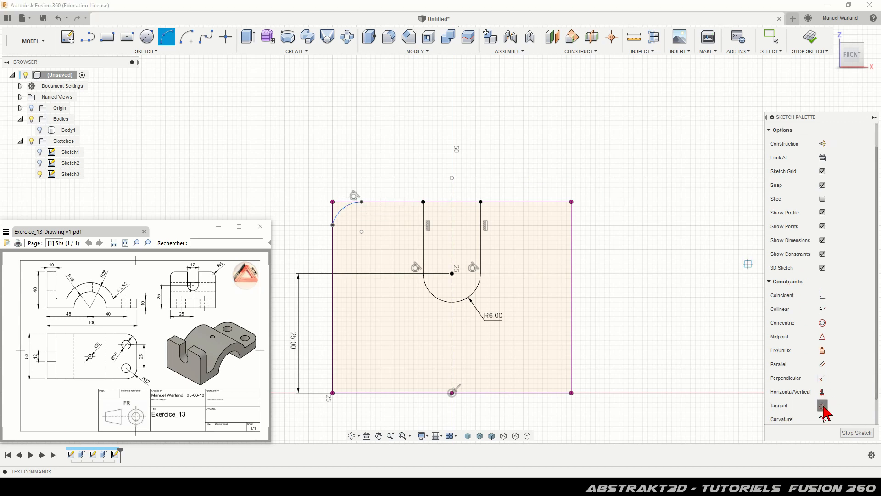
pyautogui.click(337, 217)
pyautogui.click(332, 239)
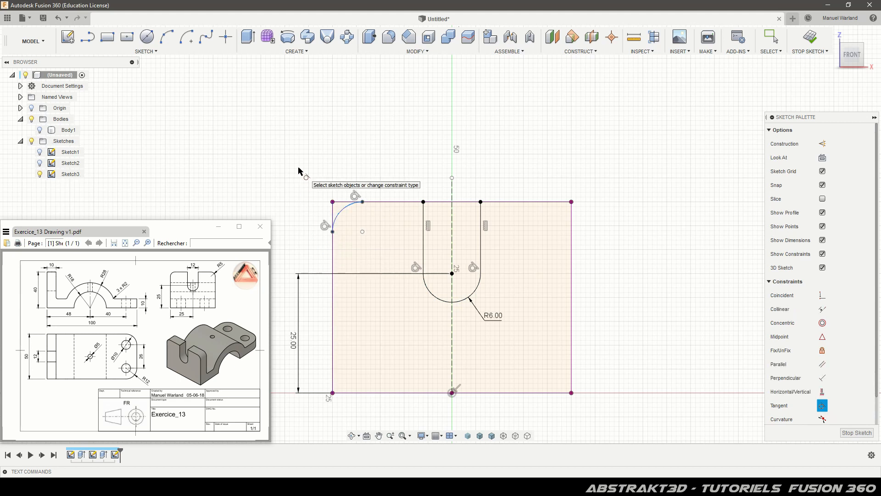
# Dimension the upper-left corner arc with a 5 mm radius, placing the dimension outside the plate.
pyautogui.press('d')
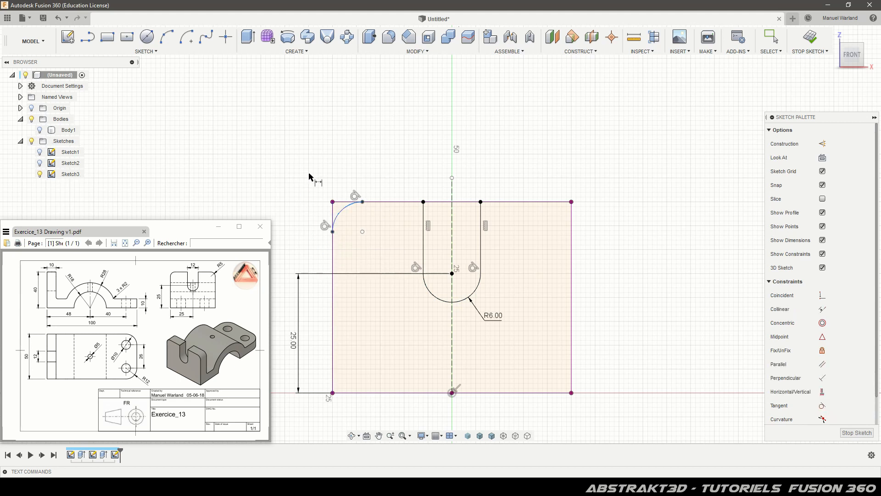
pyautogui.click(343, 213)
pyautogui.click(312, 180)
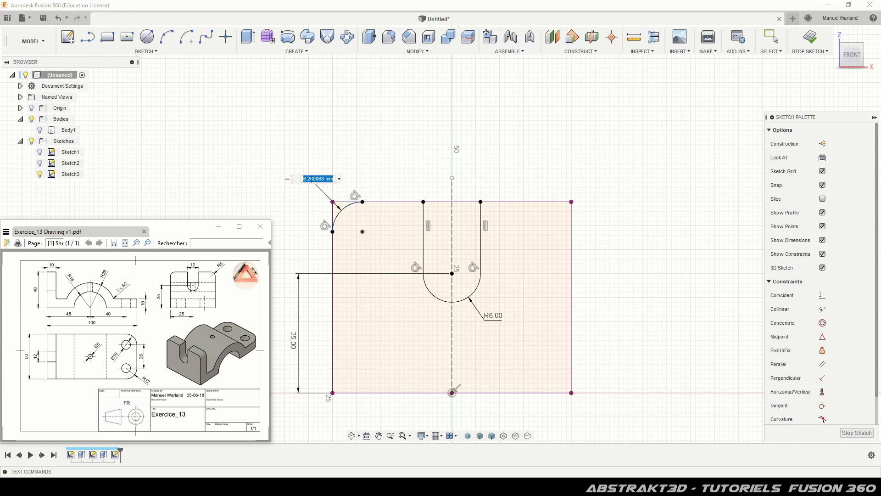
pyautogui.write('5')
pyautogui.press('Return')
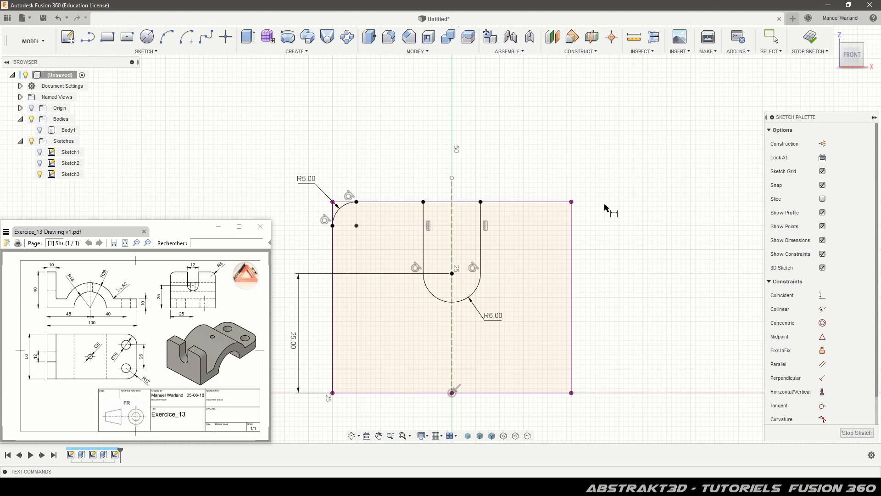
# Put the PDF drawing away and mirror the corner arc across the vertical construction centreline to the plate's other upper corner.
pyautogui.click(219, 227)
pyautogui.click(147, 52)
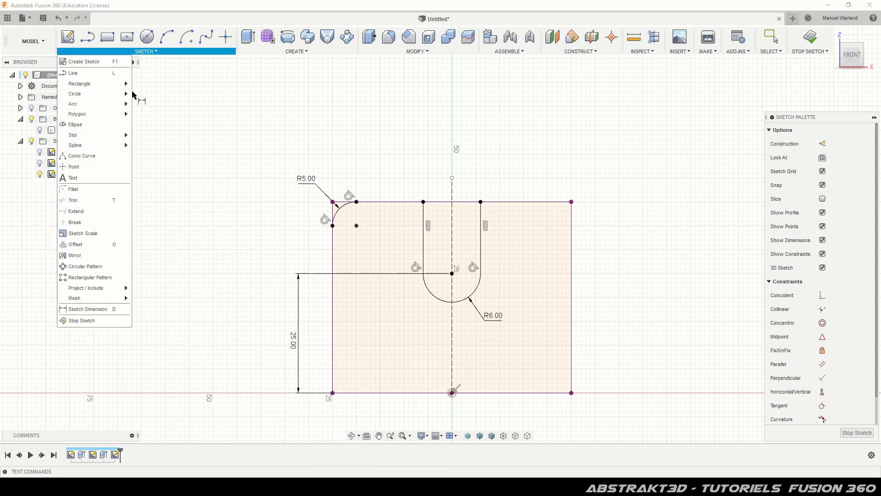
pyautogui.click(94, 257)
pyautogui.click(338, 209)
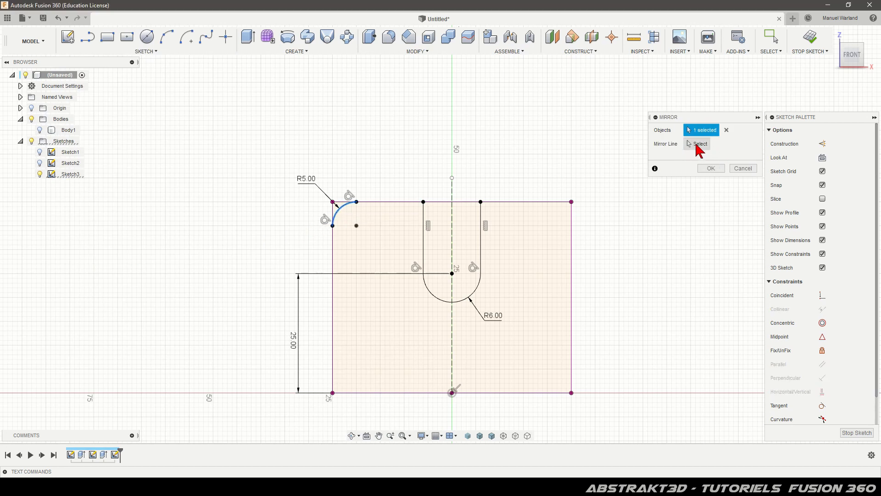
pyautogui.click(697, 145)
pyautogui.click(452, 188)
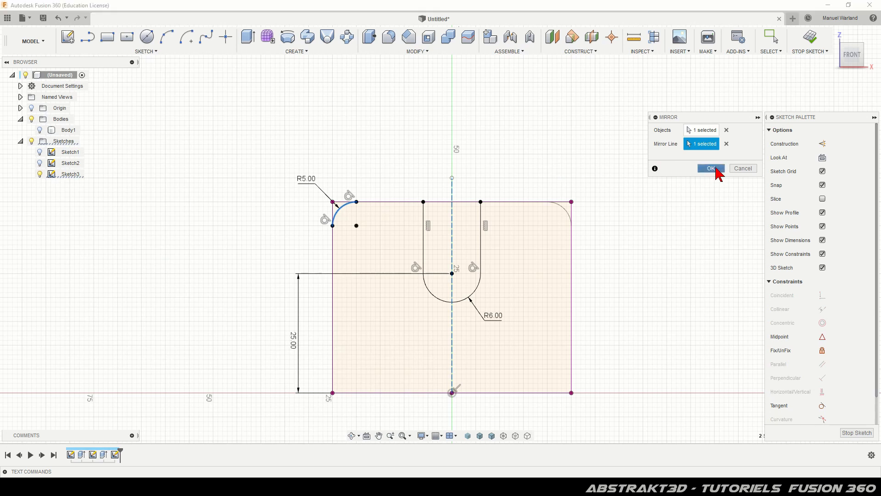
pyautogui.click(713, 168)
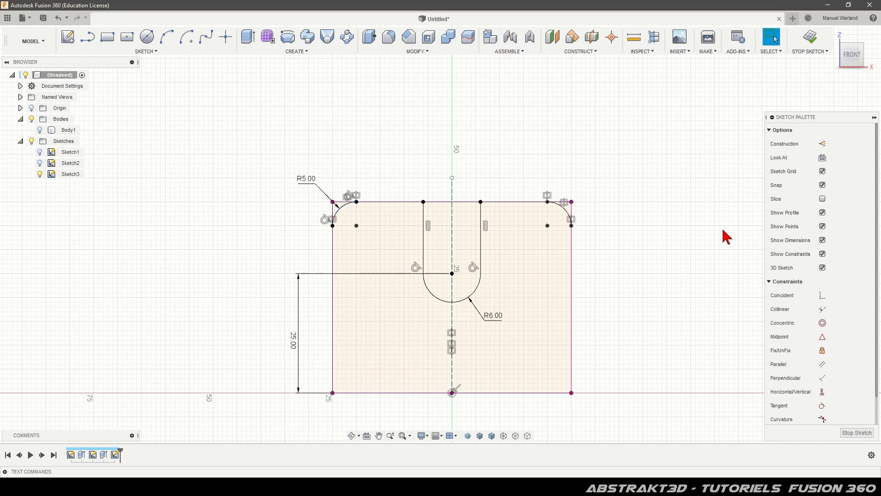
# Finish the slot and corner sketch and make Body1 visible again.
pyautogui.click(859, 433)
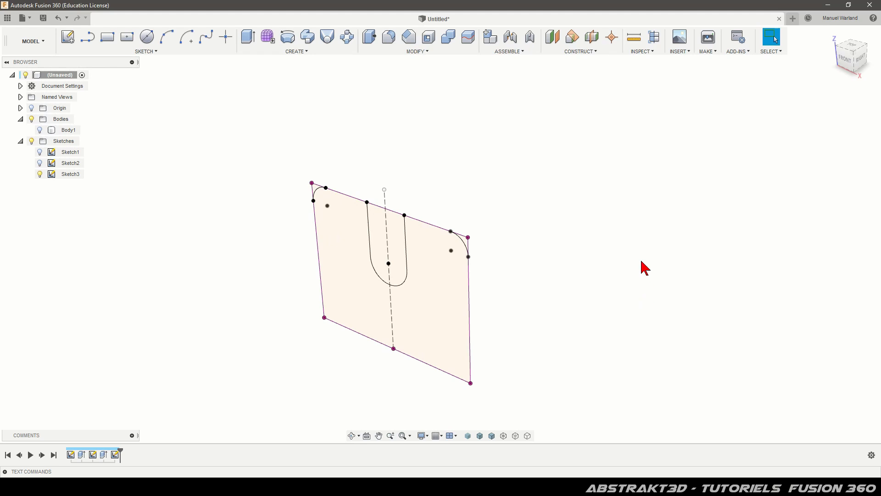
pyautogui.click(40, 130)
# Extrude the U-shaped slot and both corner profiles by -10 mm as a cut through the upright plate.
pyautogui.scroll(5, 276, 174)
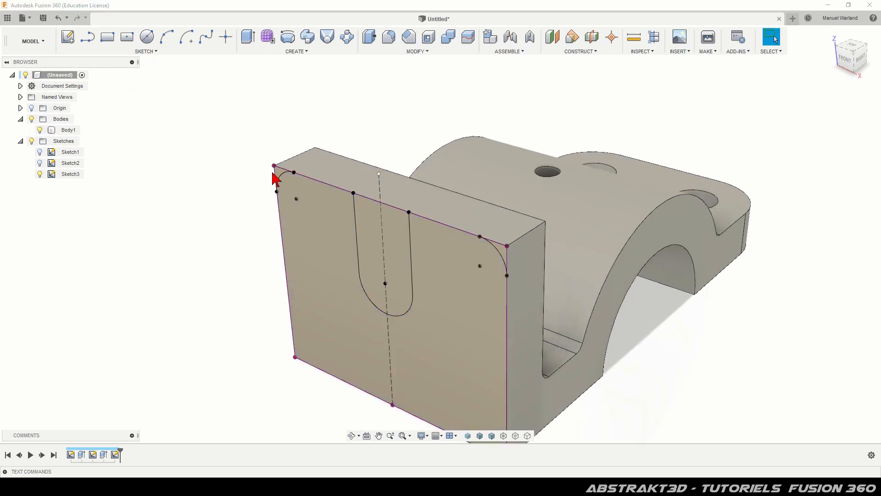
pyautogui.scroll(3, 281, 174)
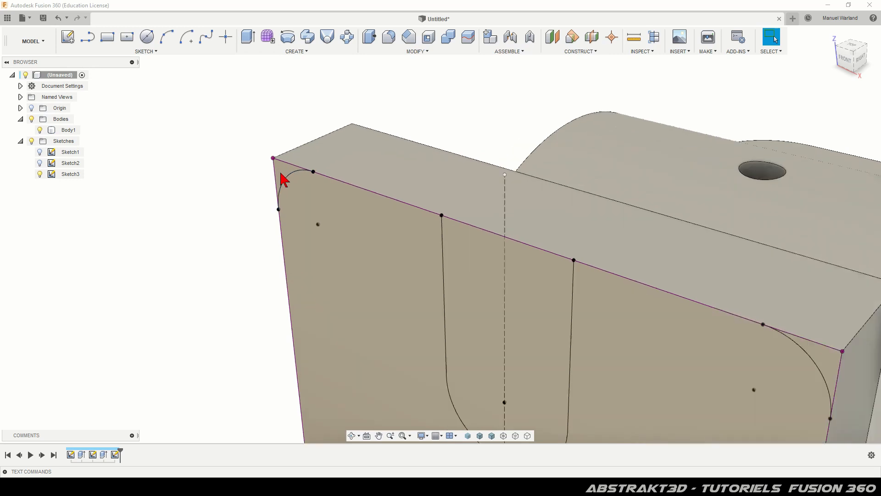
pyautogui.click(282, 180)
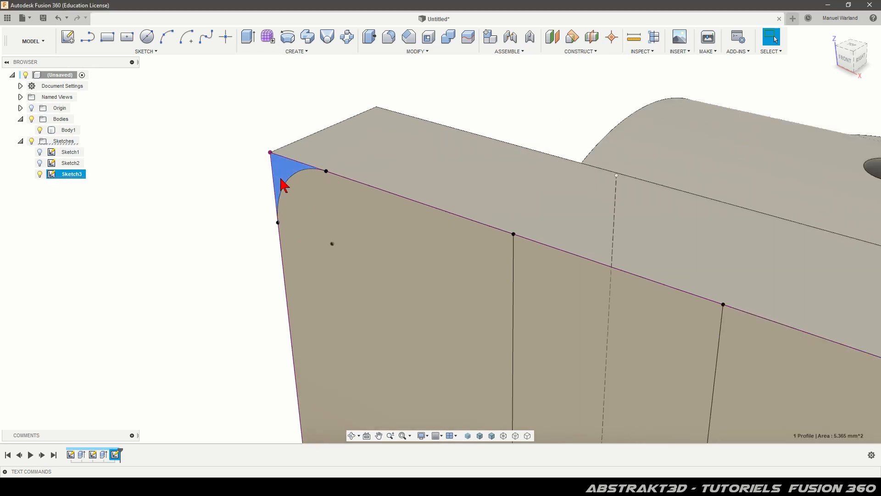
pyautogui.scroll(-5, 211, 154)
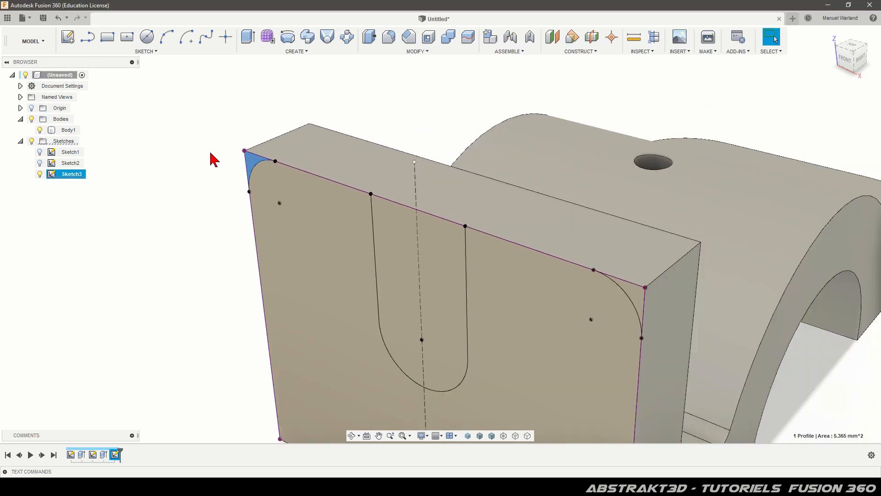
pyautogui.click(400, 271)
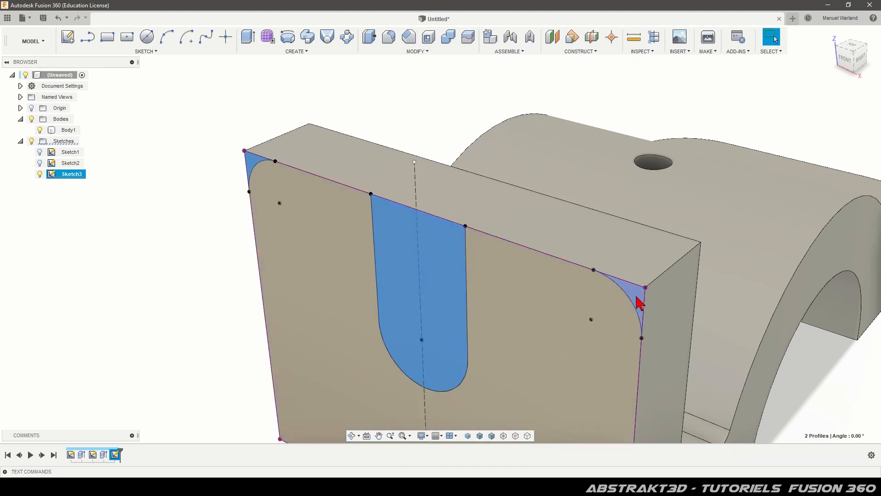
pyautogui.click(641, 303)
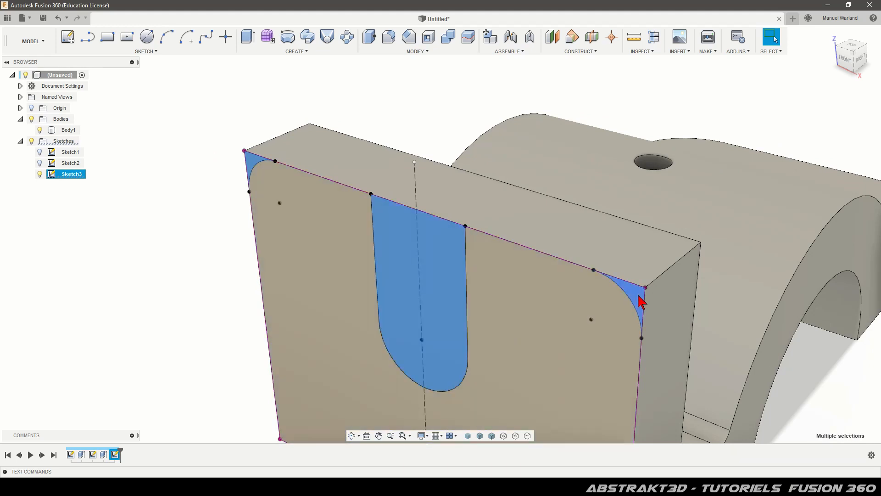
pyautogui.scroll(-4, 505, 249)
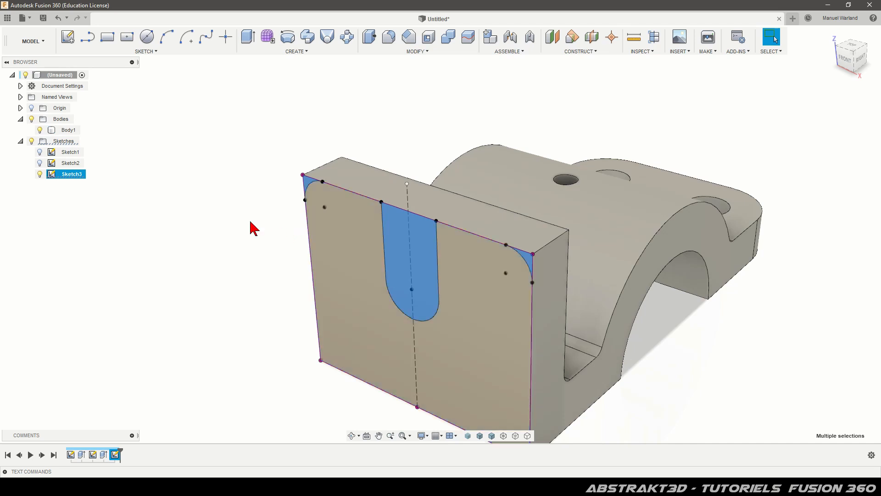
pyautogui.press('e')
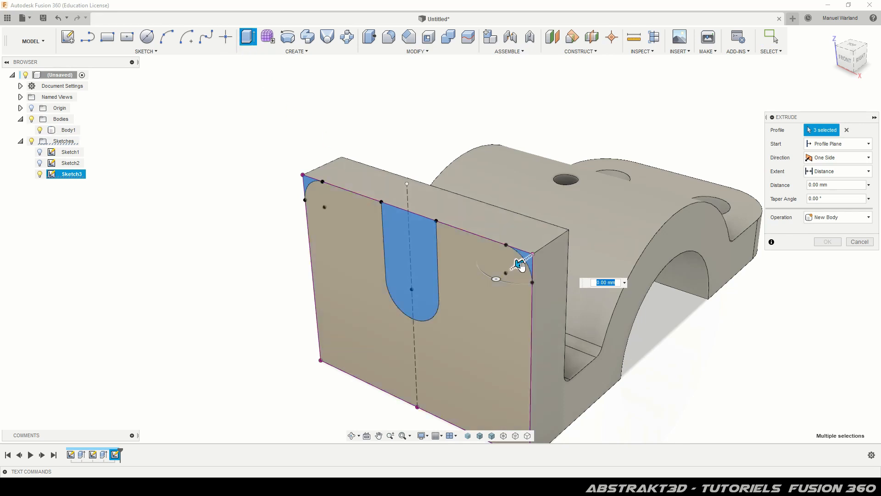
pyautogui.moveTo(519, 264); pyautogui.dragTo(544, 246)
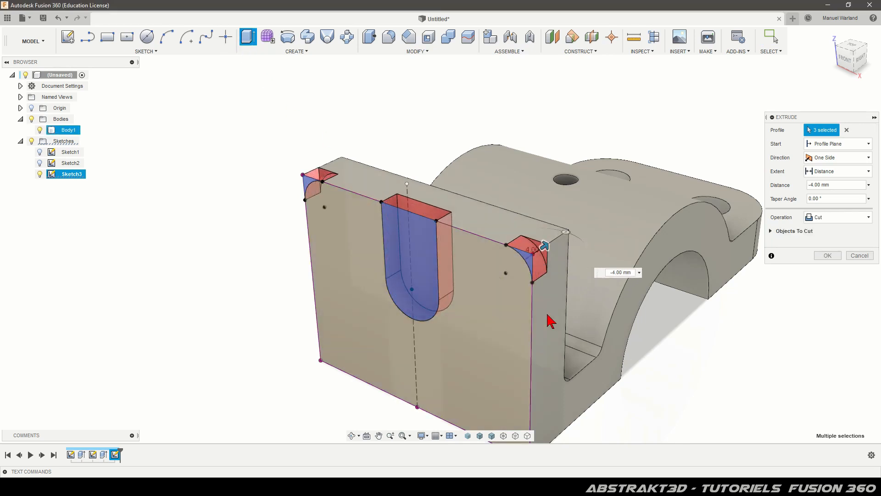
pyautogui.keyDown('shift'); pyautogui.moveTo(545, 315); pyautogui.dragTo(485, 311, button='middle'); pyautogui.keyUp('shift')
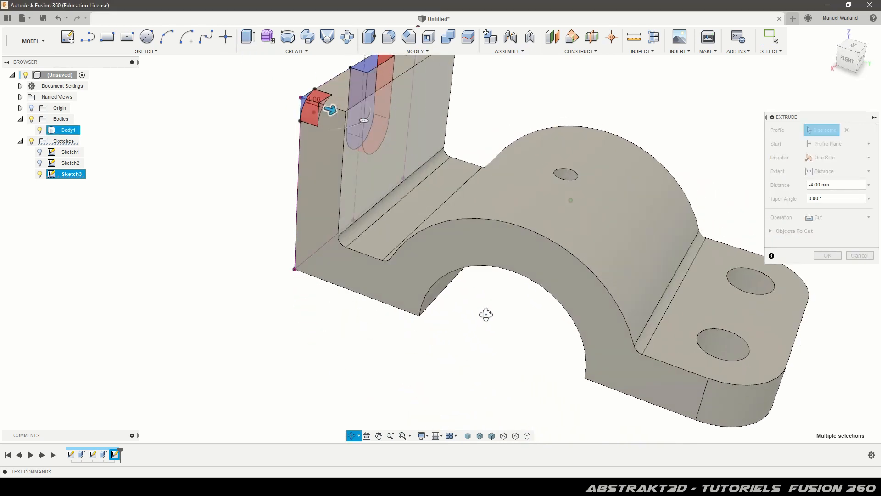
pyautogui.scroll(-1, 455, 388)
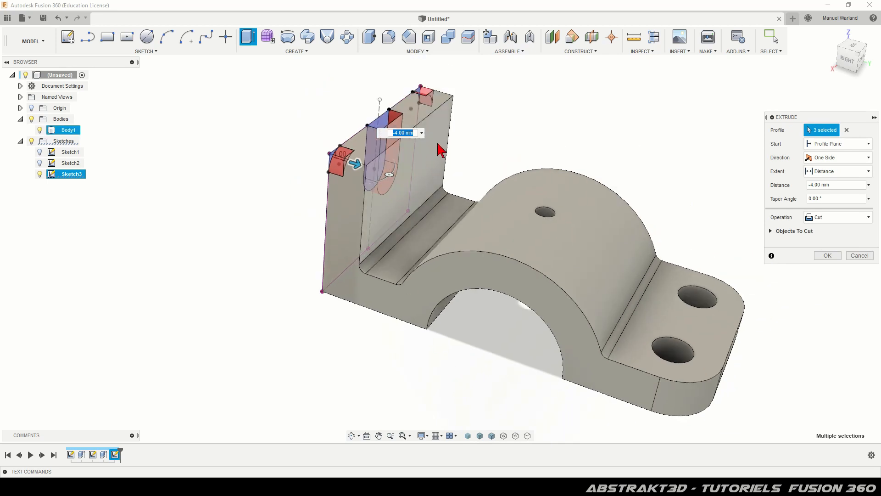
pyautogui.write('-10')
pyautogui.press('Return')
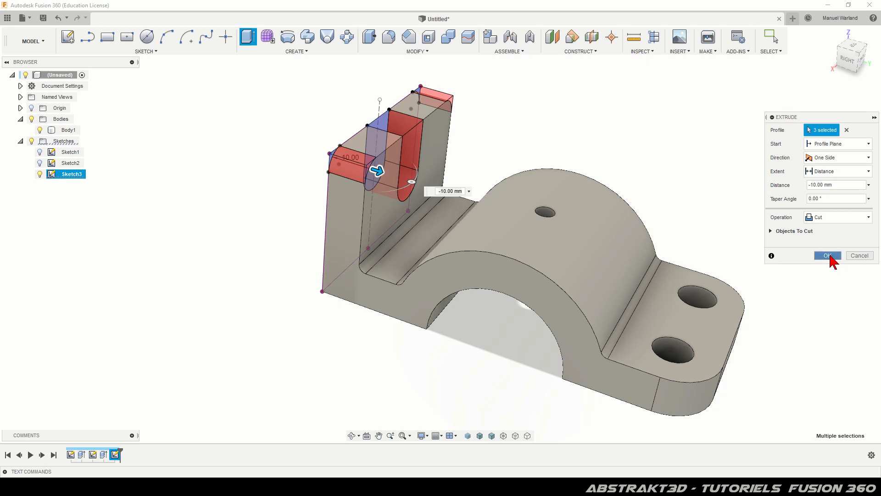
pyautogui.click(829, 256)
pyautogui.keyDown('shift'); pyautogui.moveTo(422, 349); pyautogui.dragTo(482, 338, button='middle'); pyautogui.keyUp('shift')
pyautogui.scroll(-1, 420, 175)
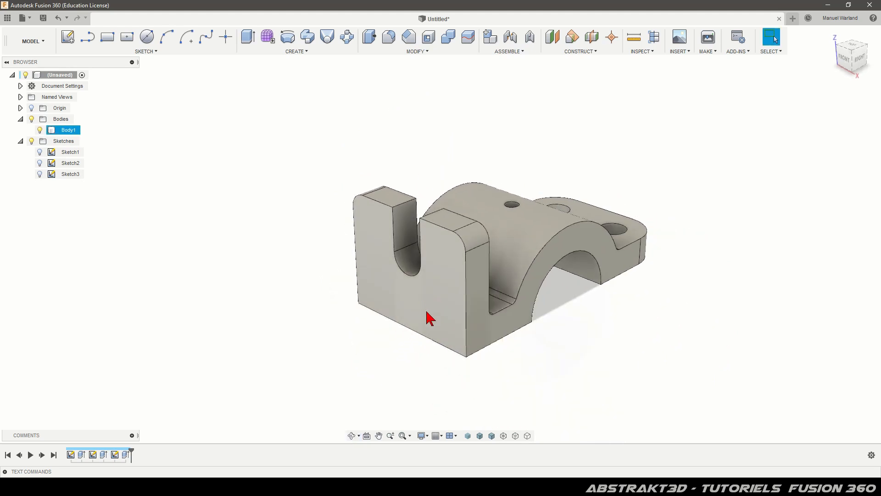
pyautogui.keyDown('shift'); pyautogui.moveTo(451, 244); pyautogui.dragTo(449, 279, button='middle'); pyautogui.keyUp('shift')
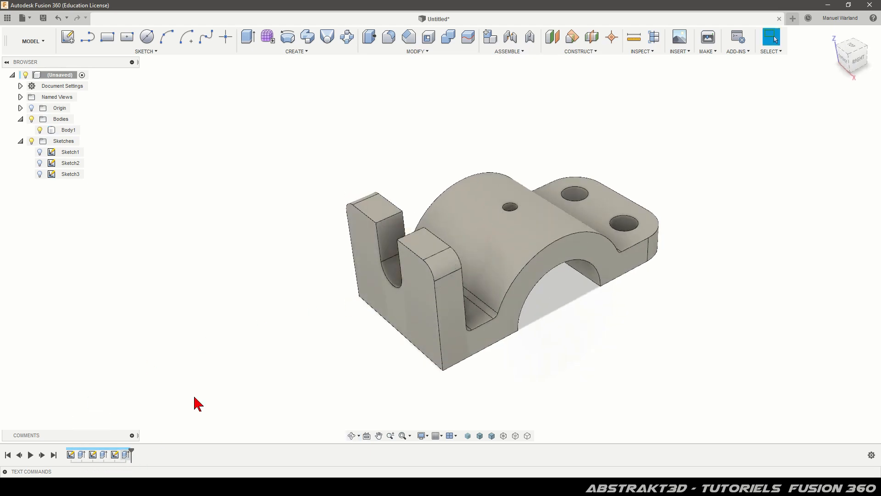
pyautogui.moveTo(313, 315)
pyautogui.keyDown('shift'); pyautogui.mouseDown(button='middle')
pyautogui.moveTo(315, 305)
pyautogui.moveTo(301, 316)
pyautogui.moveTo(315, 322)
pyautogui.moveTo(305, 315)
pyautogui.moveTo(322, 314)
pyautogui.mouseUp(button='middle'); pyautogui.keyUp('shift')
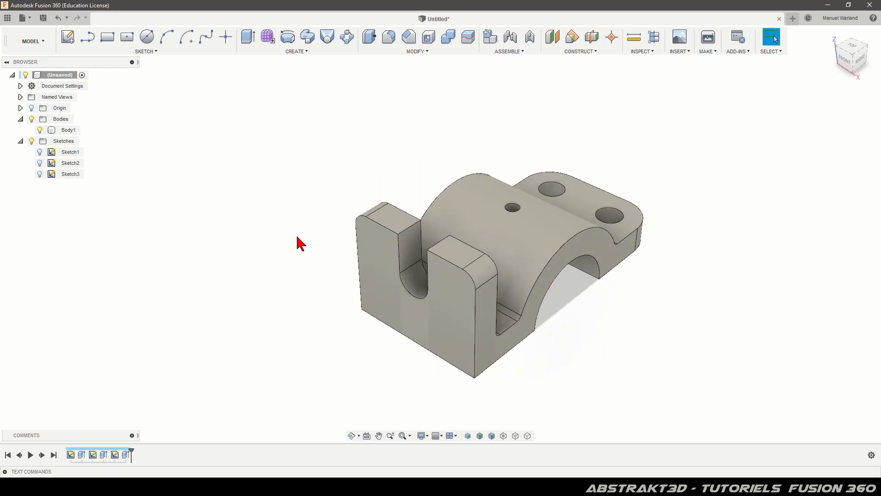